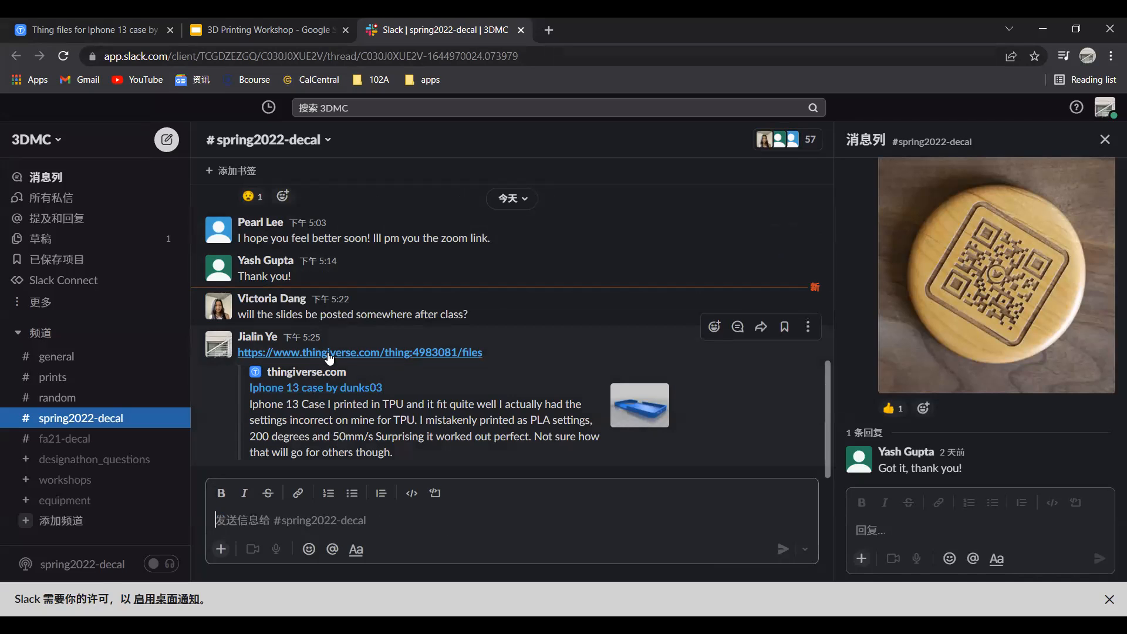
# Open the Thingiverse link for the iPhone 13 case from the Slack channel and look through its model page and downloadable files.
pyautogui.click(441, 353)
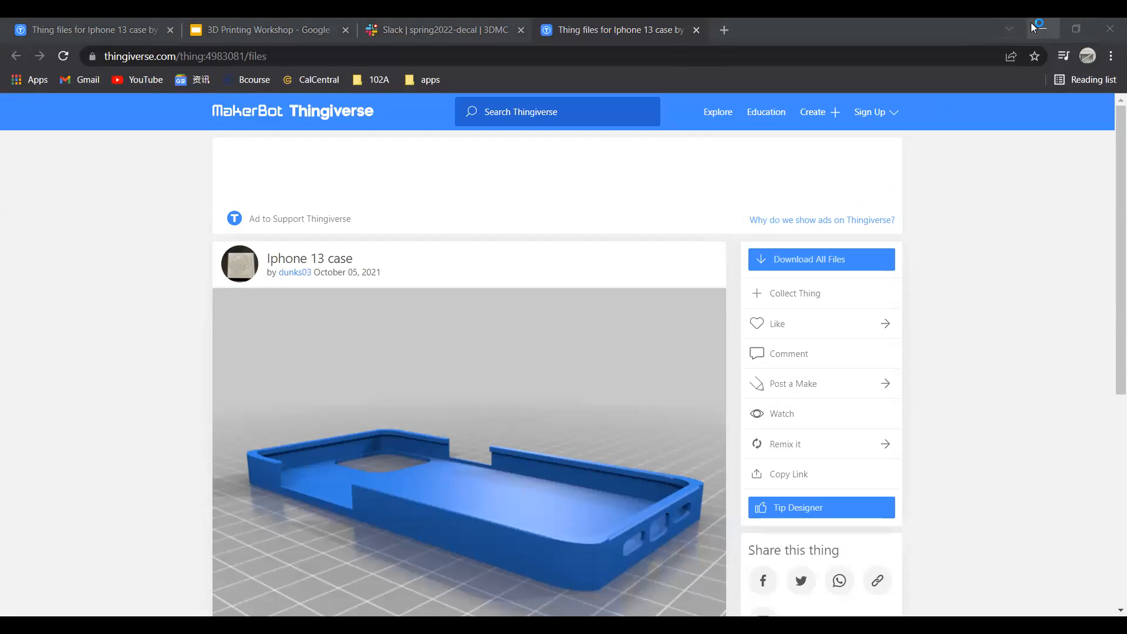
pyautogui.scroll(-2, 693, 353)
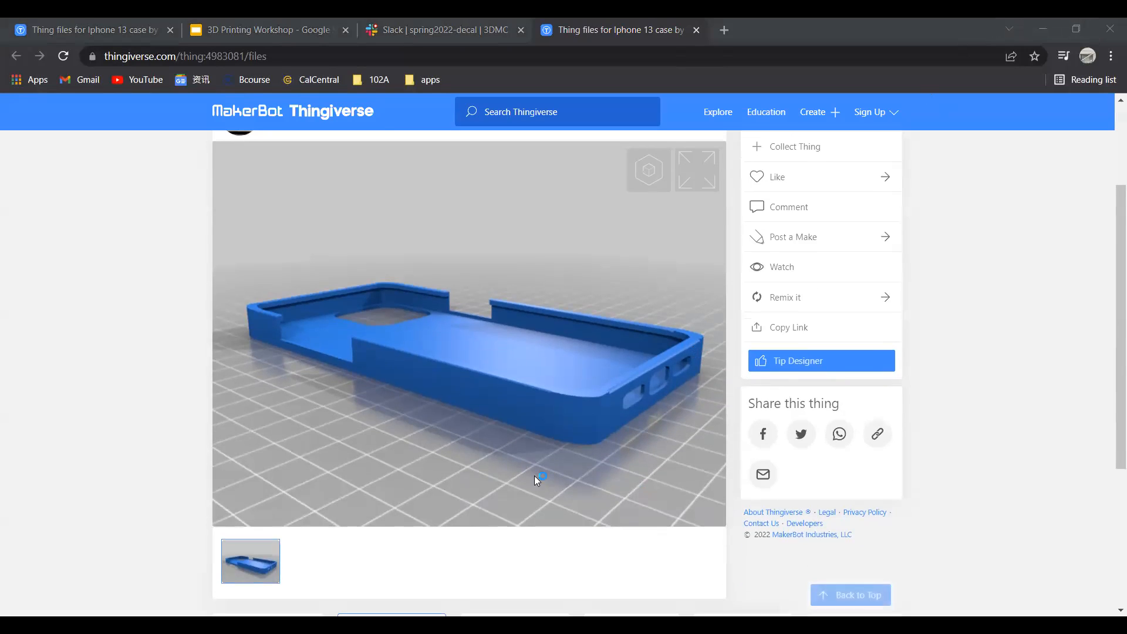
pyautogui.scroll(2, 536, 476)
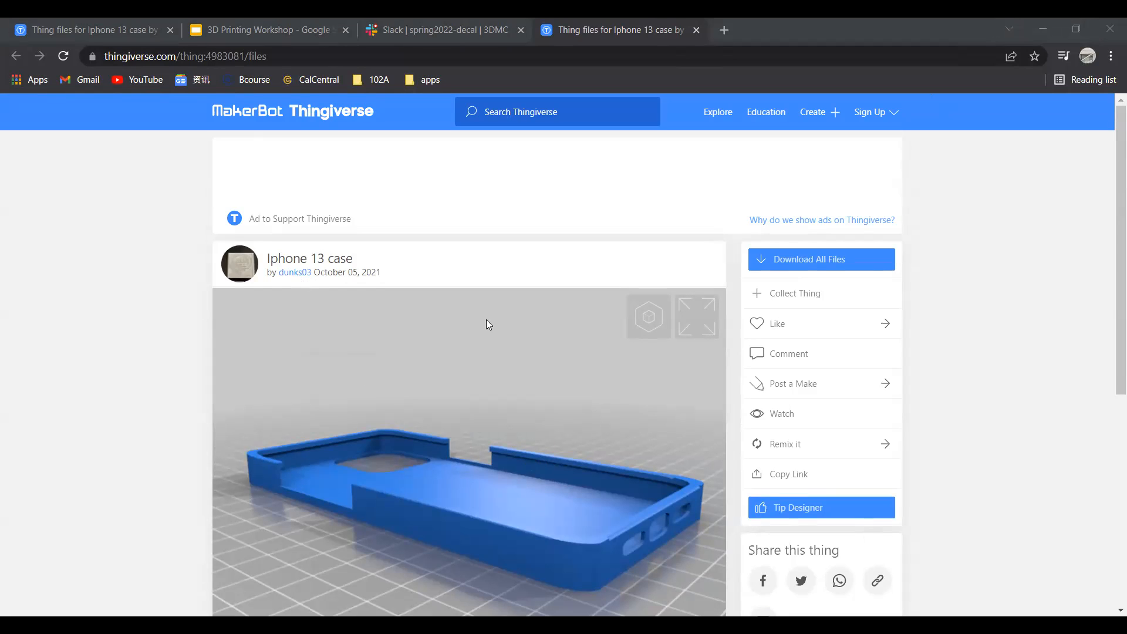
pyautogui.scroll(-6, 487, 320)
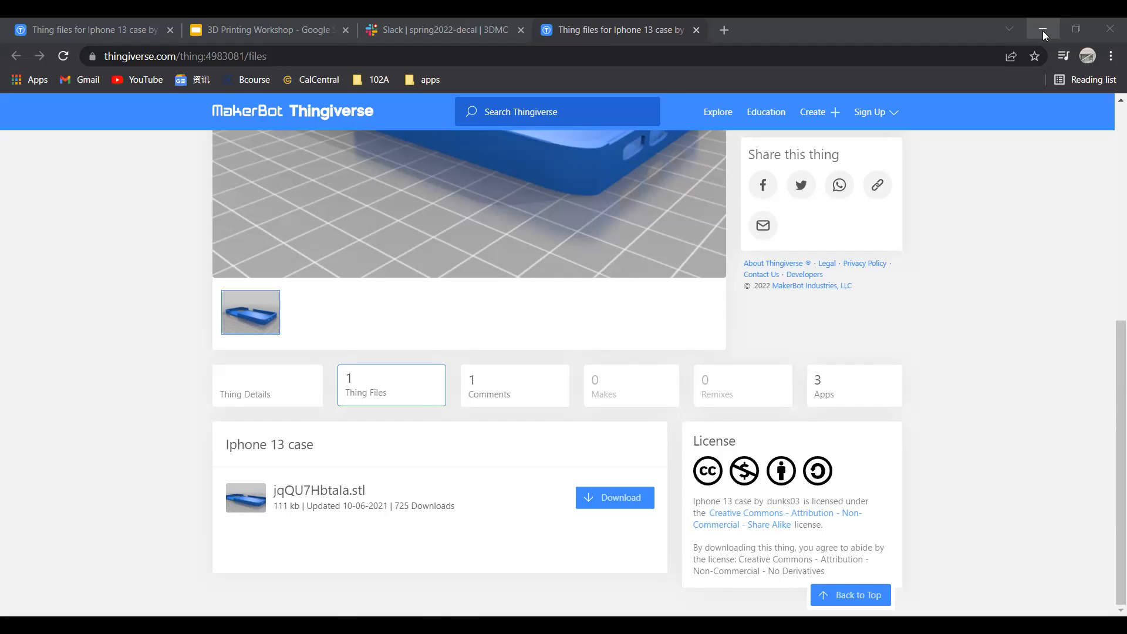
# Switch to Fusion 360 and undo the face group generation and mesh insertion in the open design.
pyautogui.click(1075, 28)
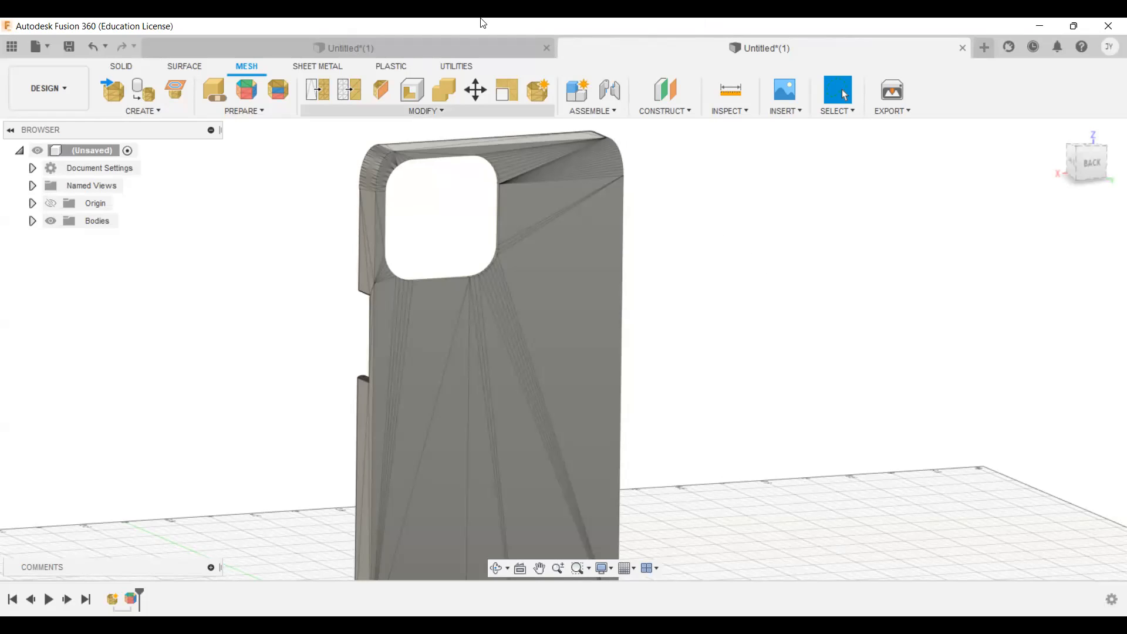
pyautogui.scroll(3, 461, 245)
pyautogui.scroll(-6, 548, 284)
pyautogui.hotkey('ctrl', 'z')
pyautogui.hotkey('ctrl', 'z')
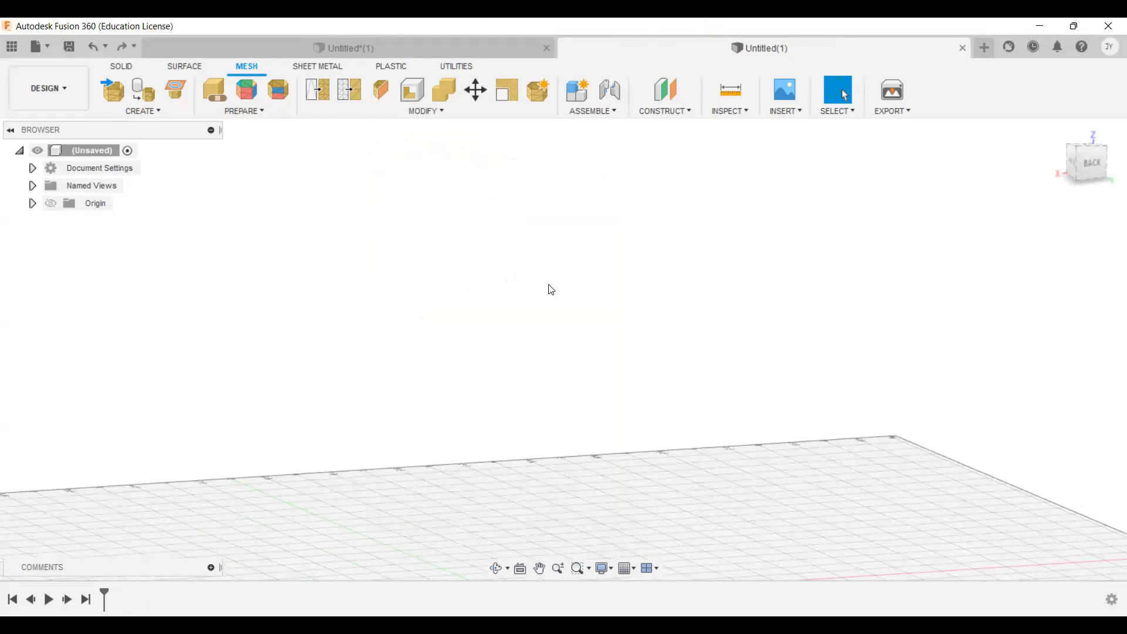
# Insert the "iPhone 13 case" mesh file from the Desktop into the empty design.
pyautogui.scroll(3, 536, 276)
pyautogui.scroll(-3, 535, 276)
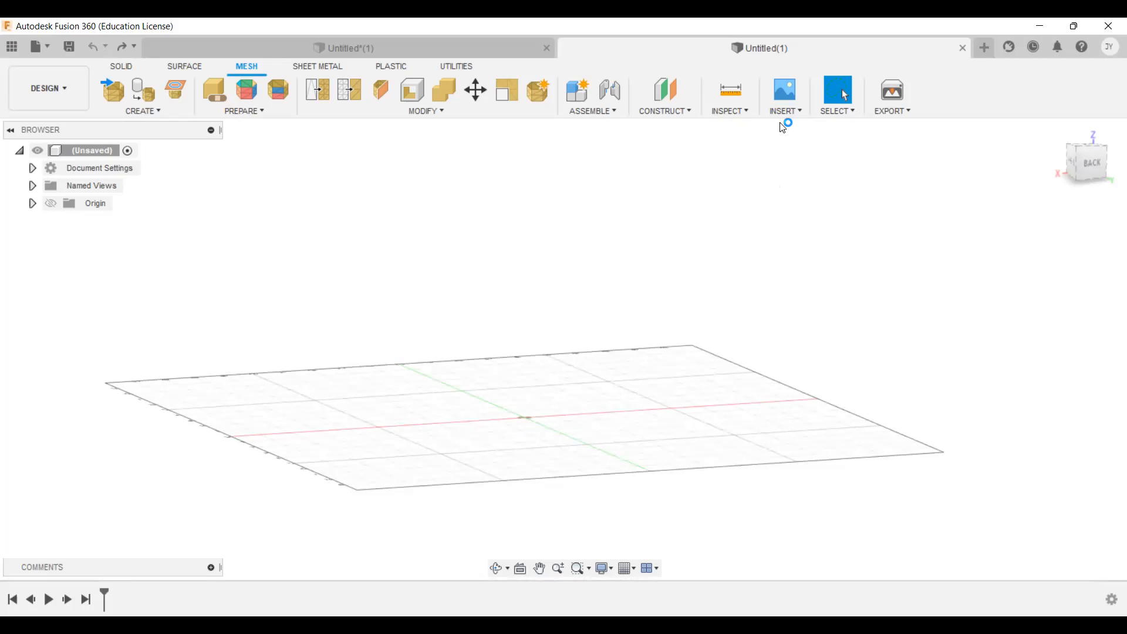
pyautogui.click(793, 111)
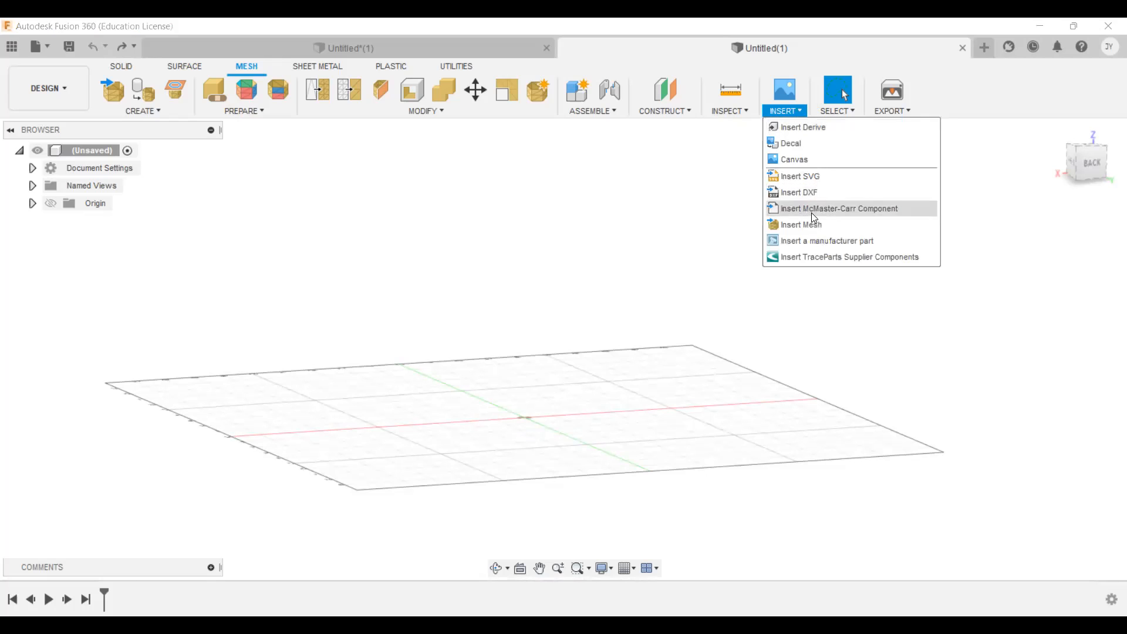
pyautogui.click(813, 228)
pyautogui.click(261, 304)
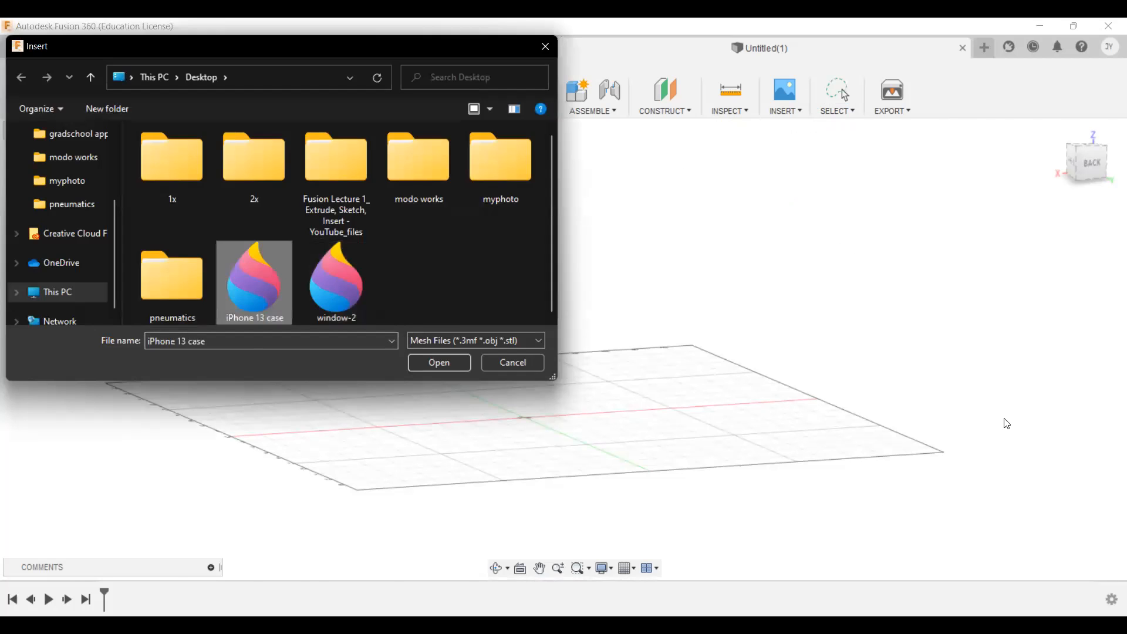
pyautogui.press('Return')
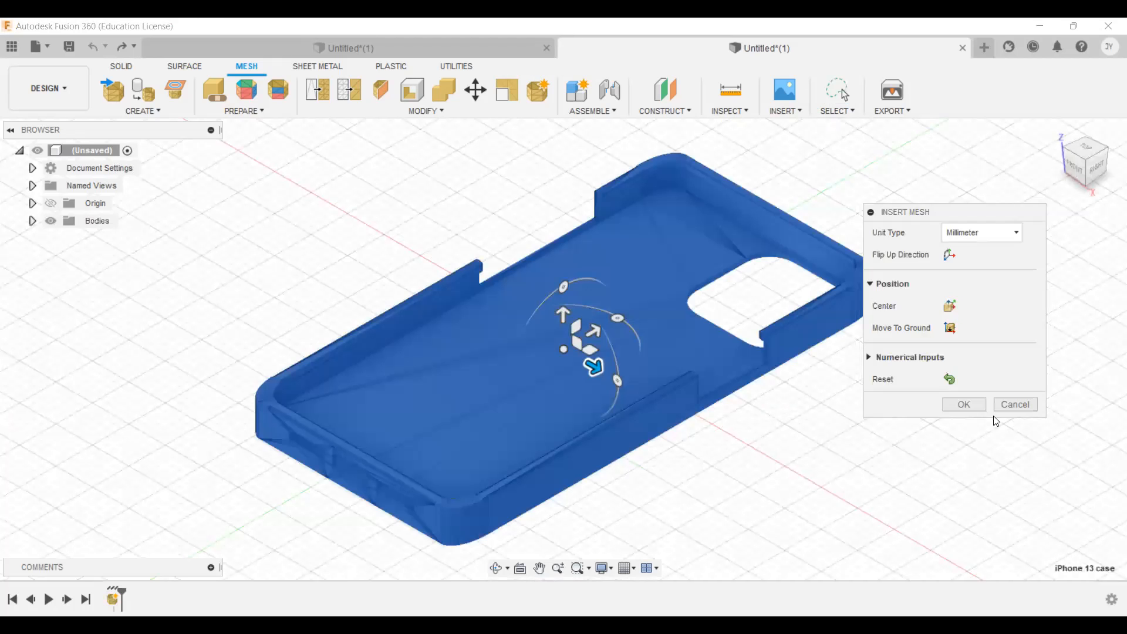
# Stand the inserted case upright by flipping its up direction, centre it and rest it on the ground plane, keeping millimetre units.
pyautogui.click(950, 256)
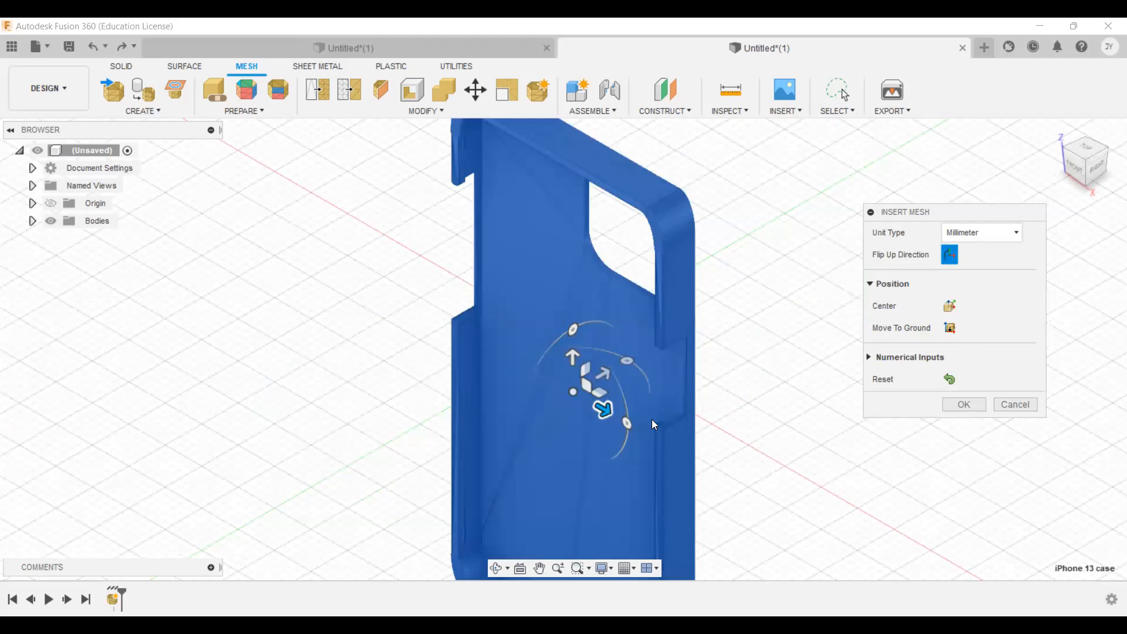
pyautogui.scroll(-2, 649, 419)
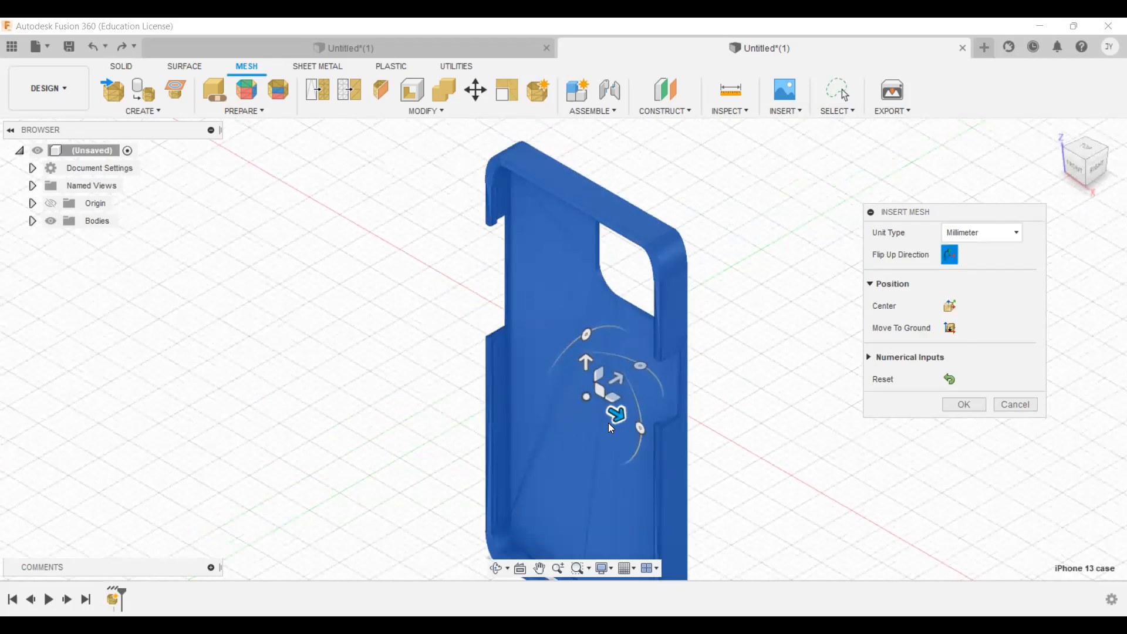
pyautogui.scroll(-1, 604, 423)
pyautogui.click(950, 306)
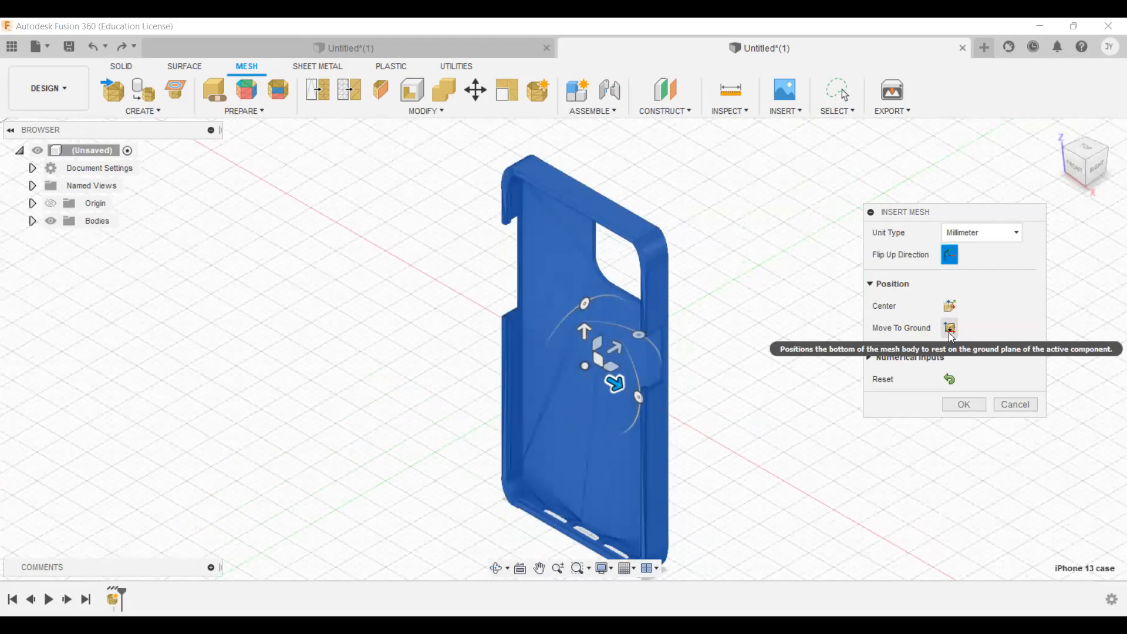
pyautogui.click(950, 328)
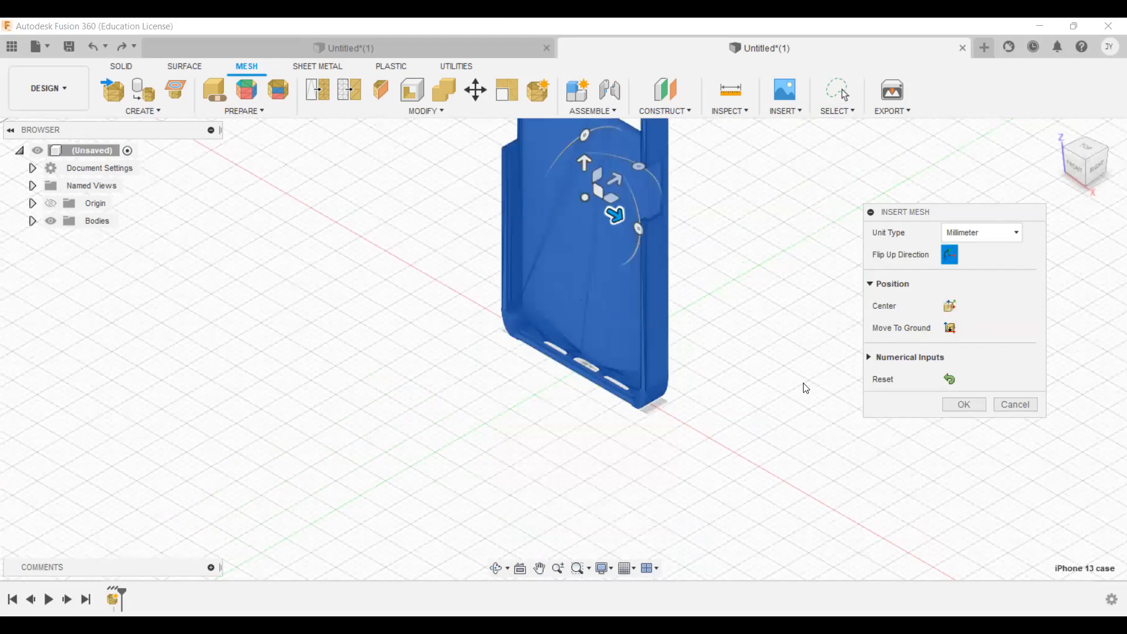
pyautogui.scroll(-3, 579, 495)
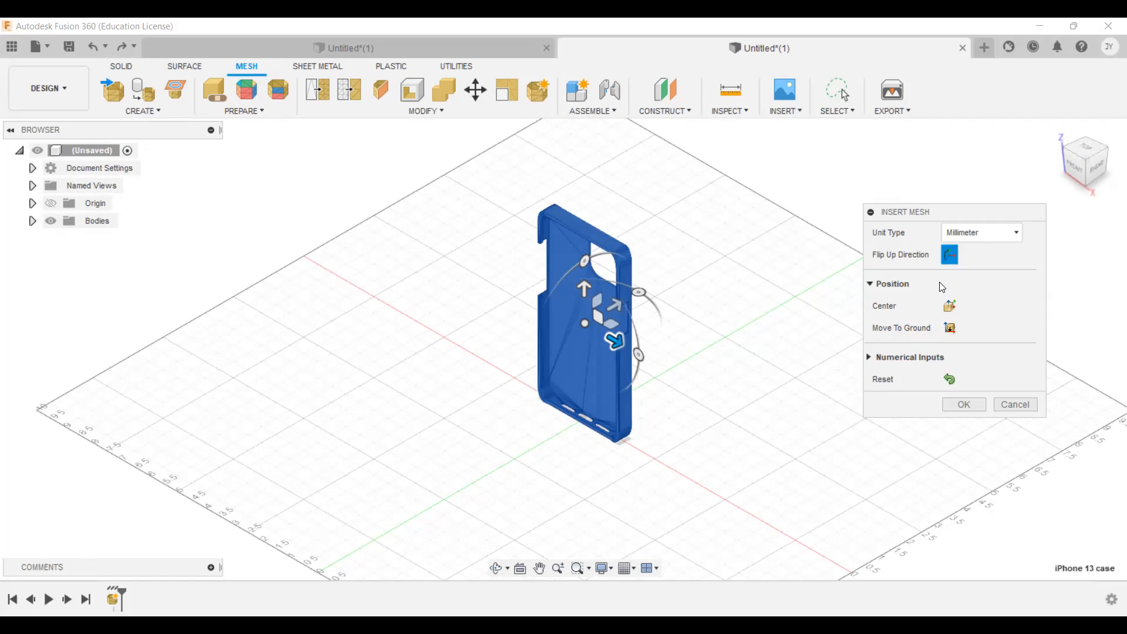
pyautogui.click(975, 228)
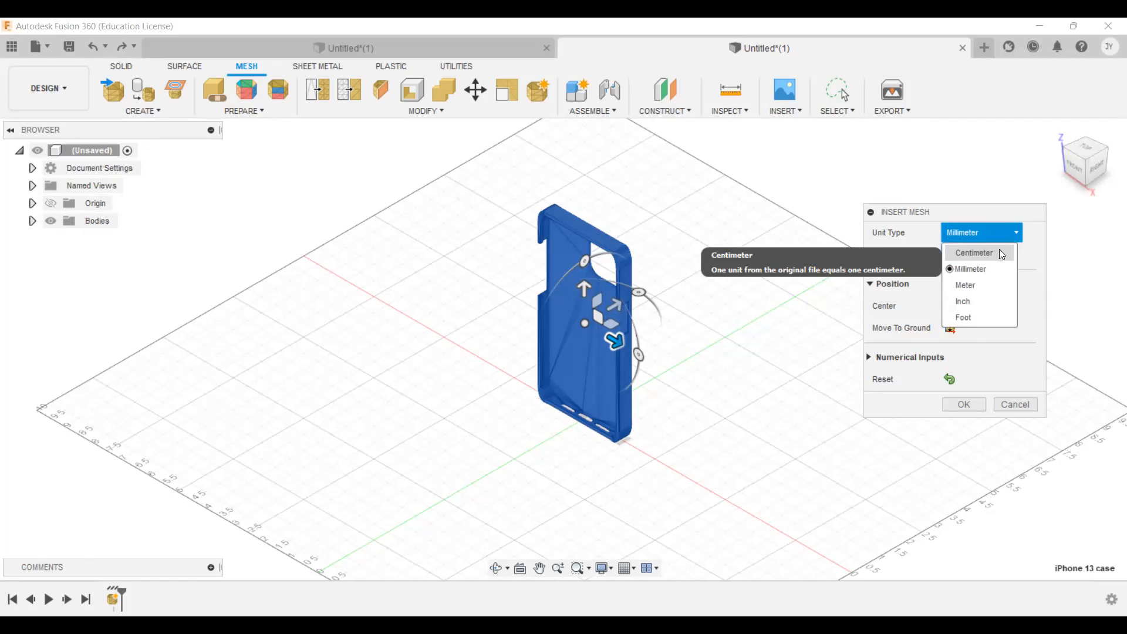
pyautogui.click(966, 402)
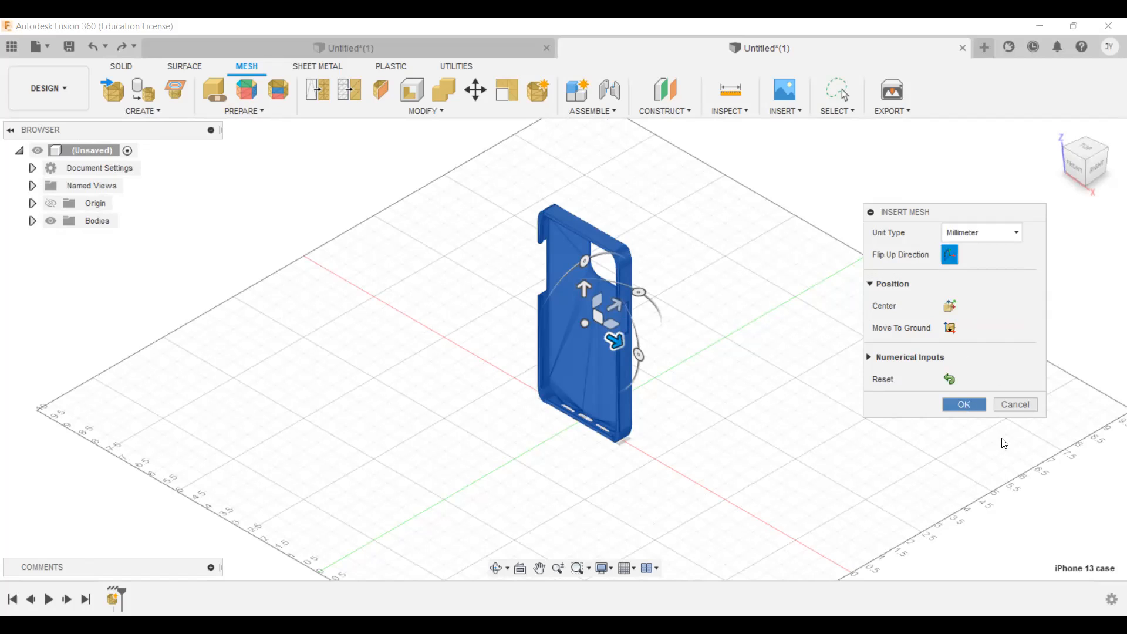
# Generate face groups on the case mesh with the Accurate type and the default boundary tolerance.
pyautogui.click(240, 110)
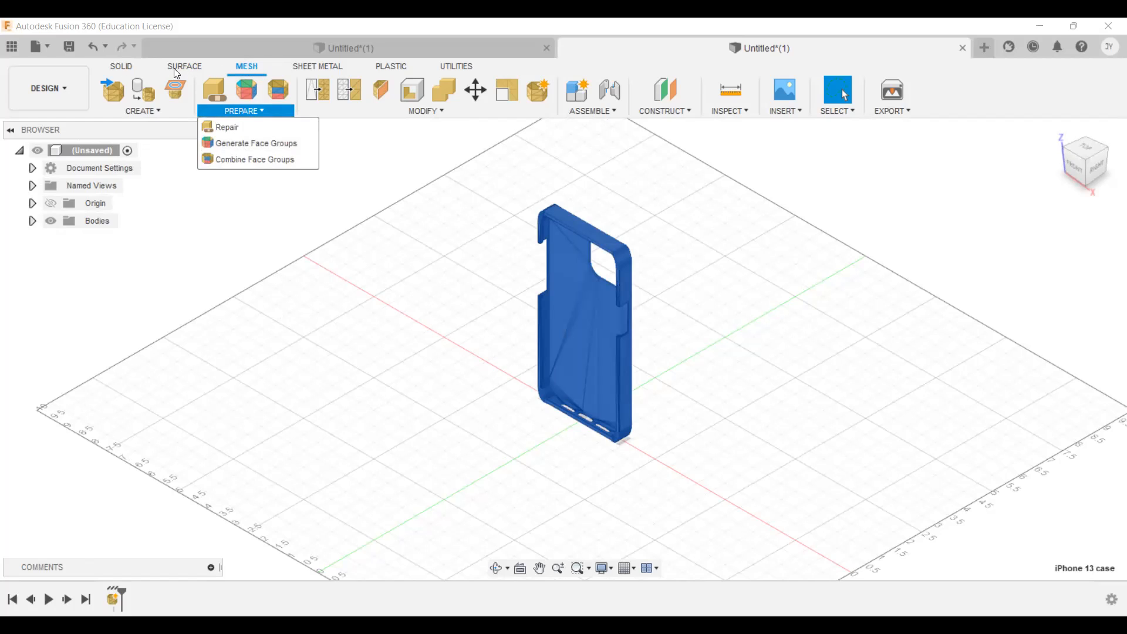
pyautogui.click(243, 148)
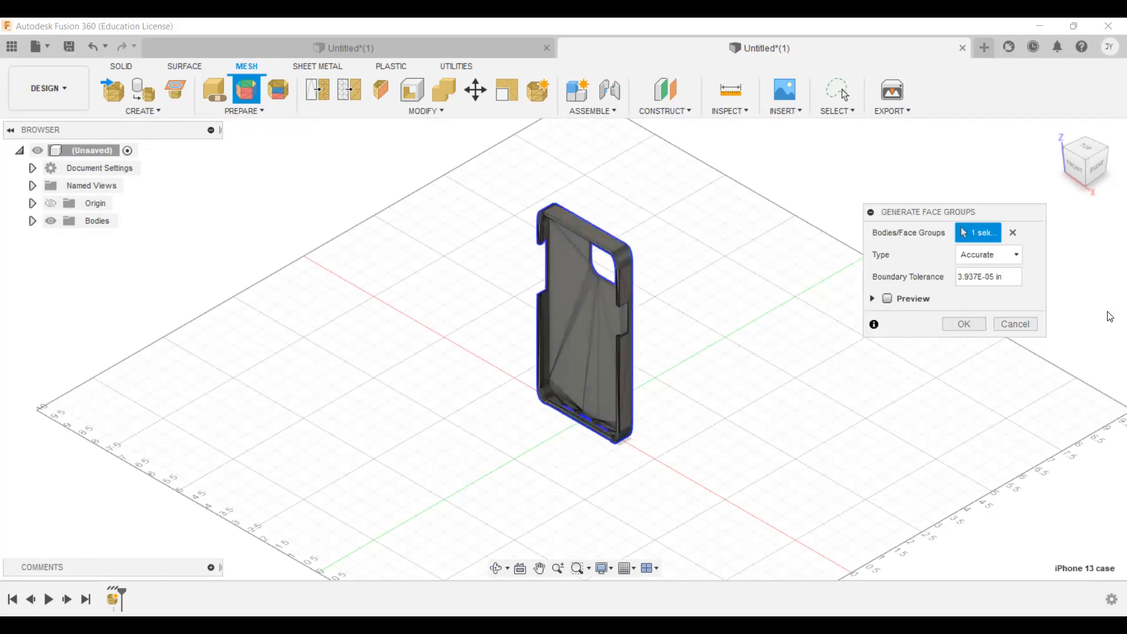
pyautogui.click(992, 253)
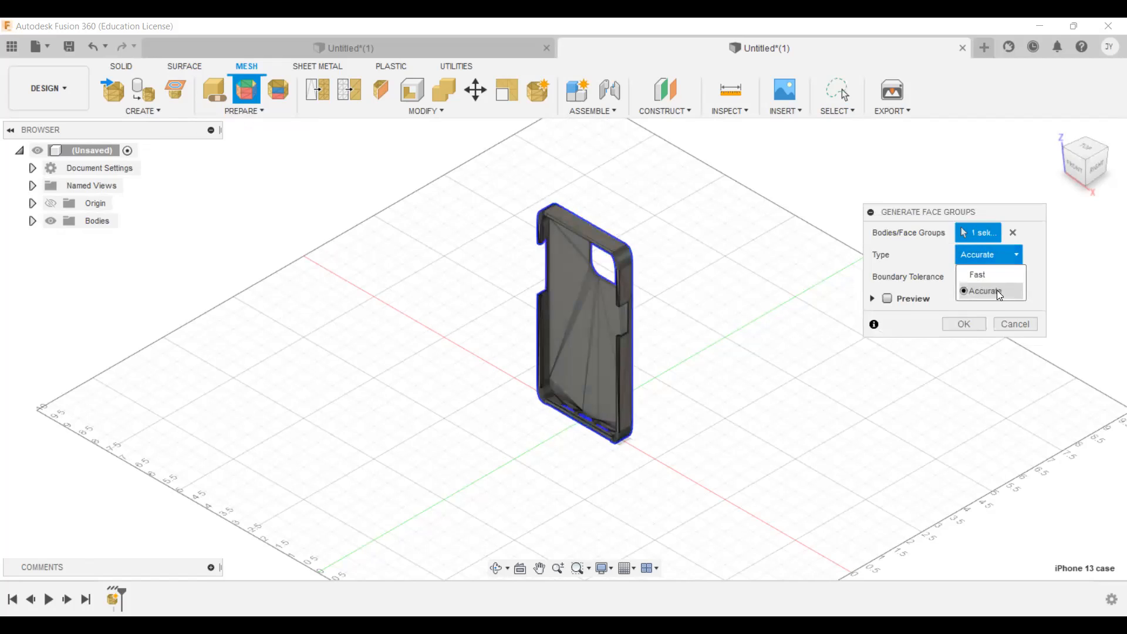
pyautogui.click(1043, 287)
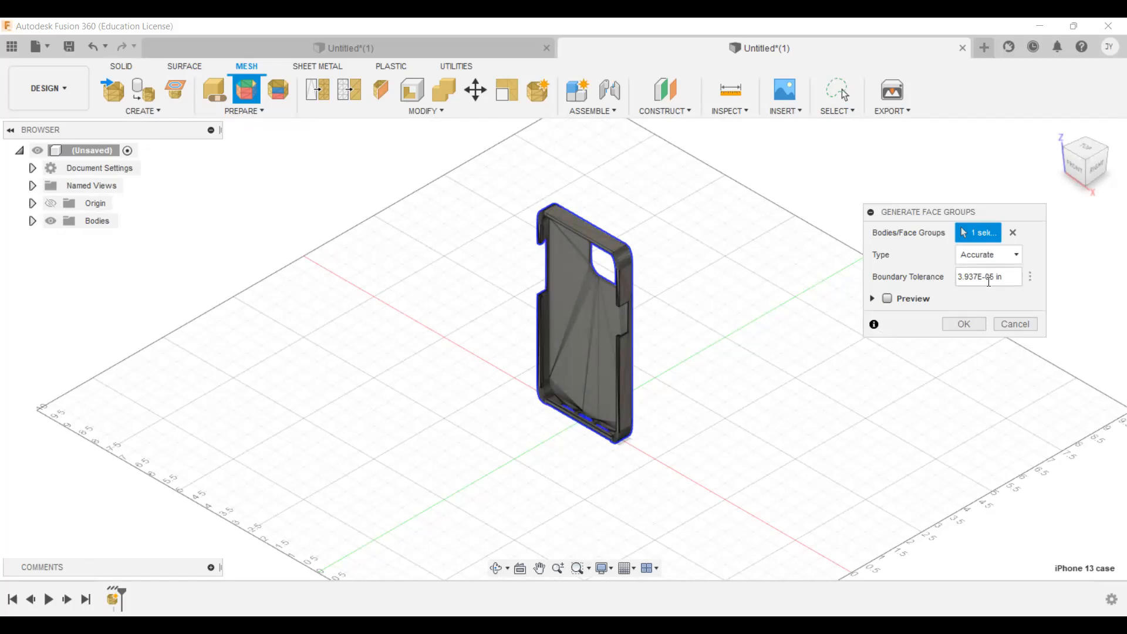
pyautogui.click(959, 326)
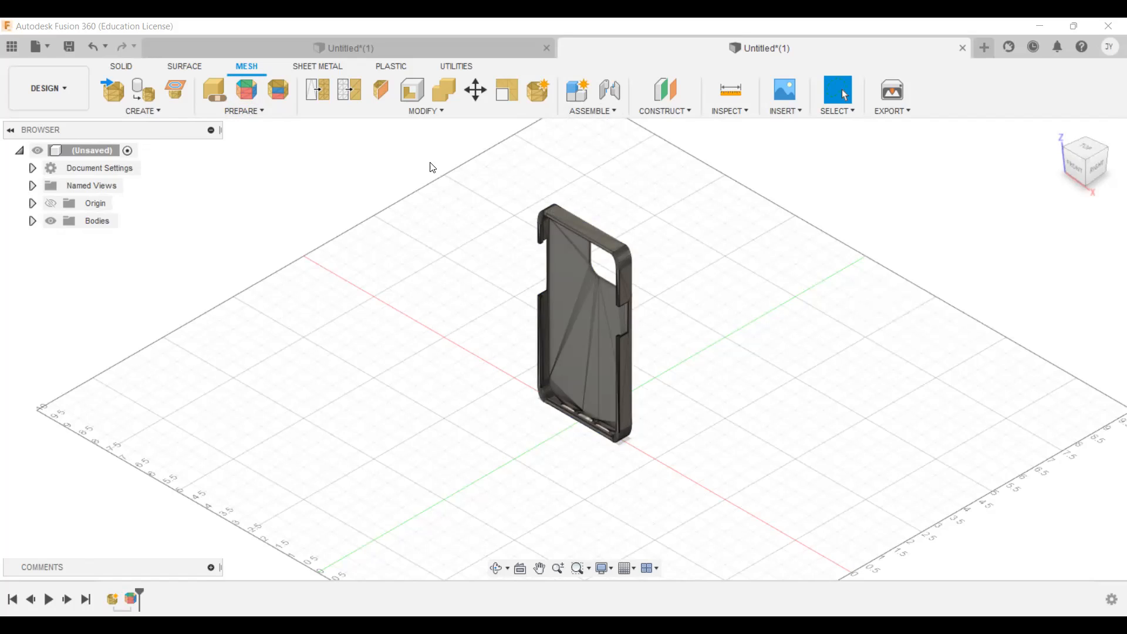
# Convert the phone case mesh to a solid body using the Parametric operation and the Prismatic method.
pyautogui.click(565, 286)
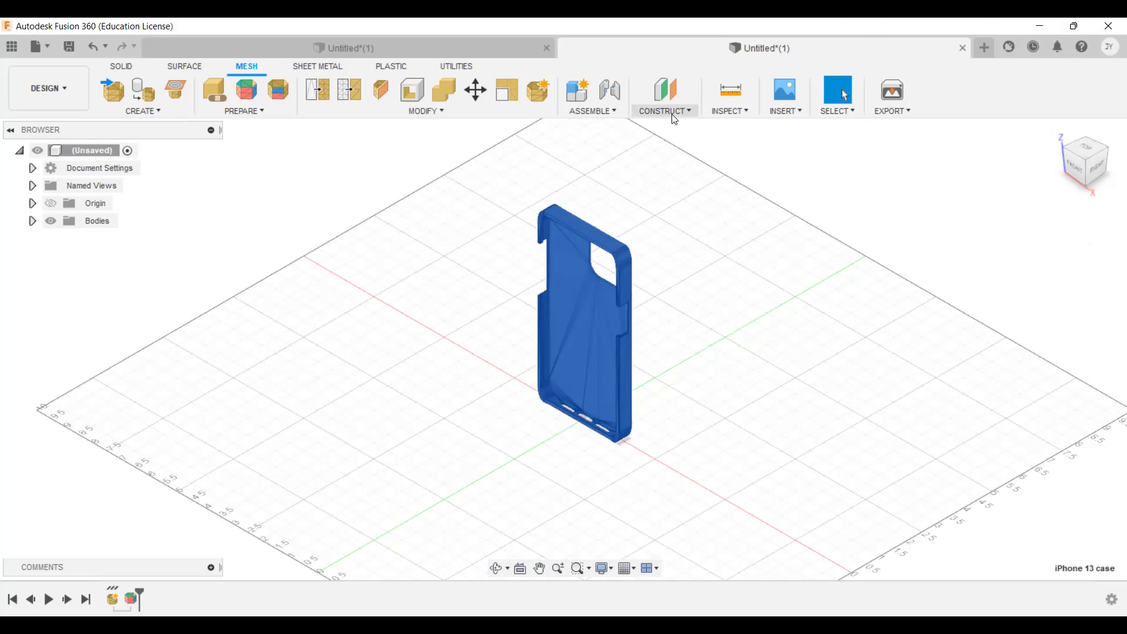
pyautogui.click(432, 112)
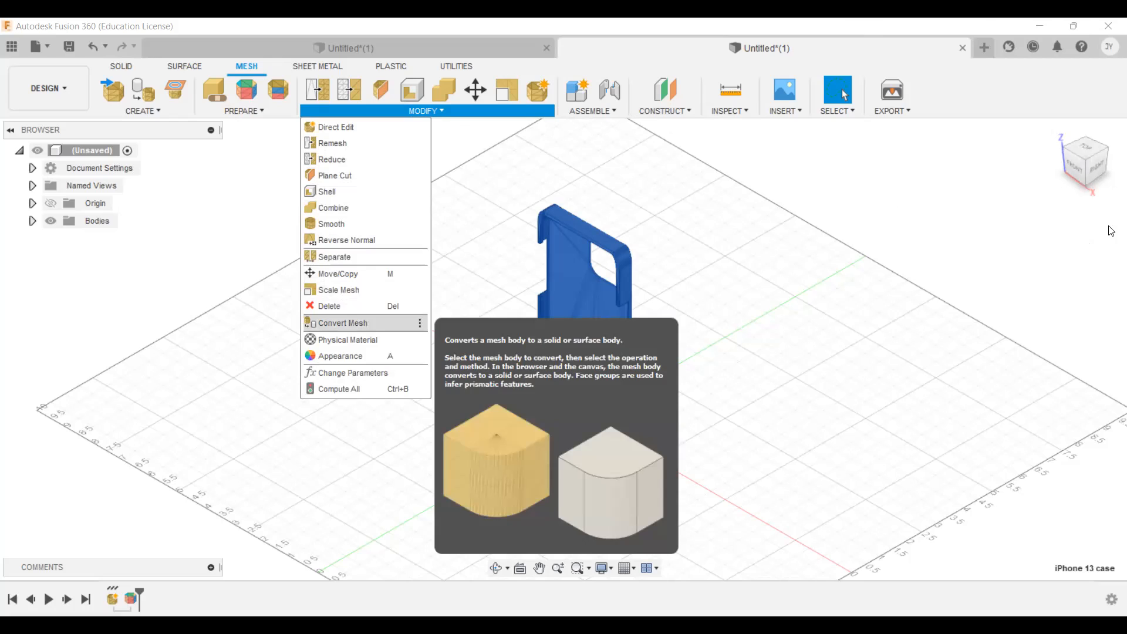
pyautogui.click(357, 324)
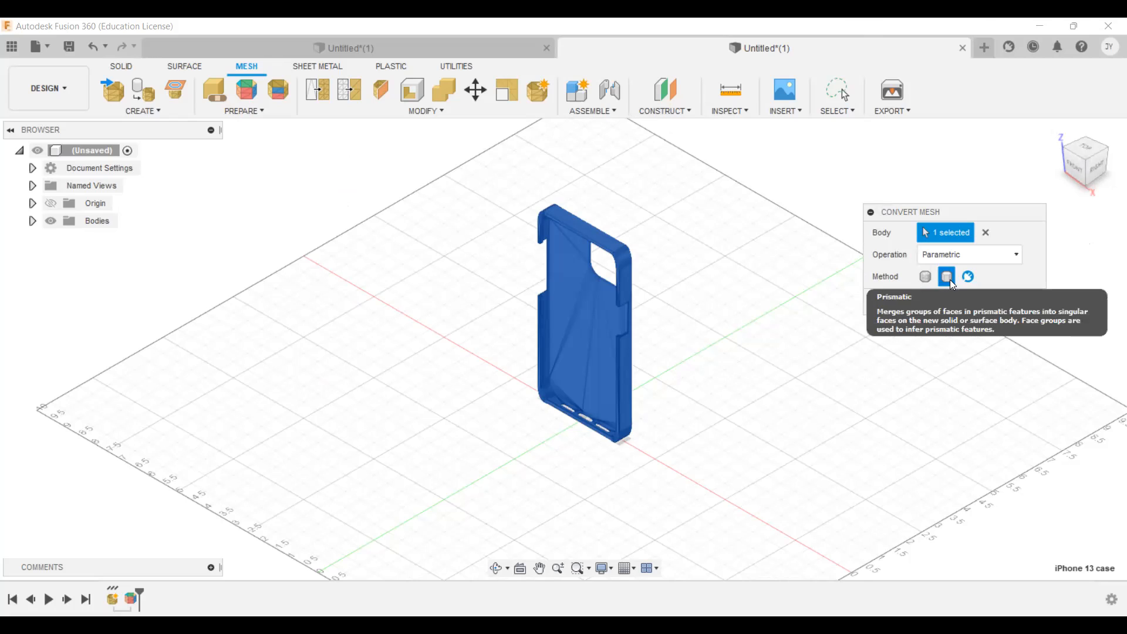
pyautogui.click(947, 256)
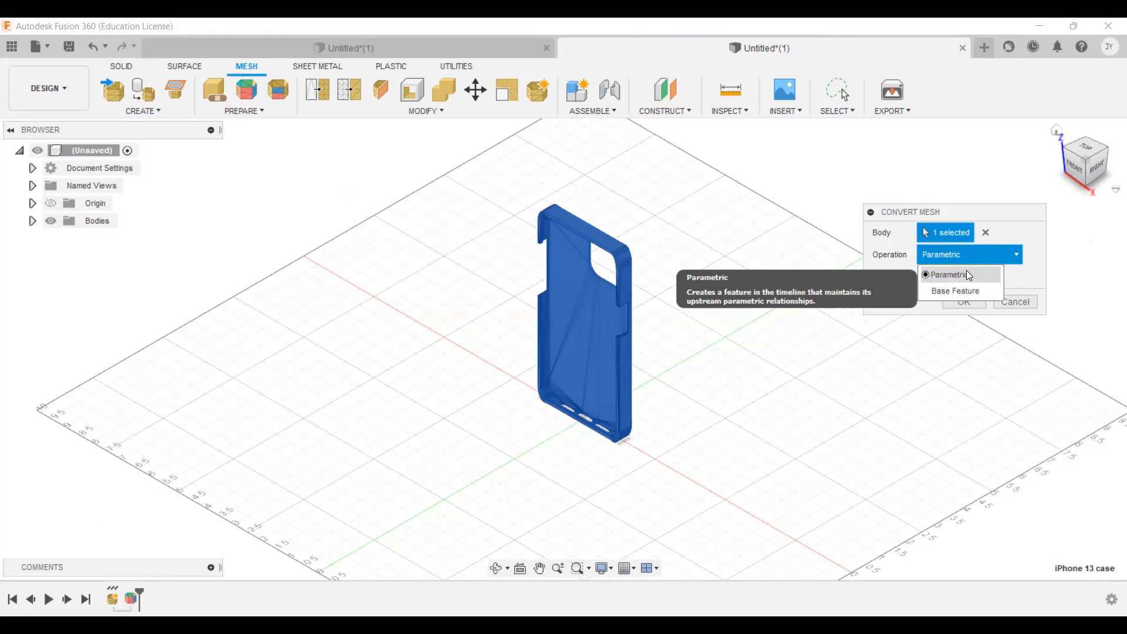
pyautogui.click(1038, 282)
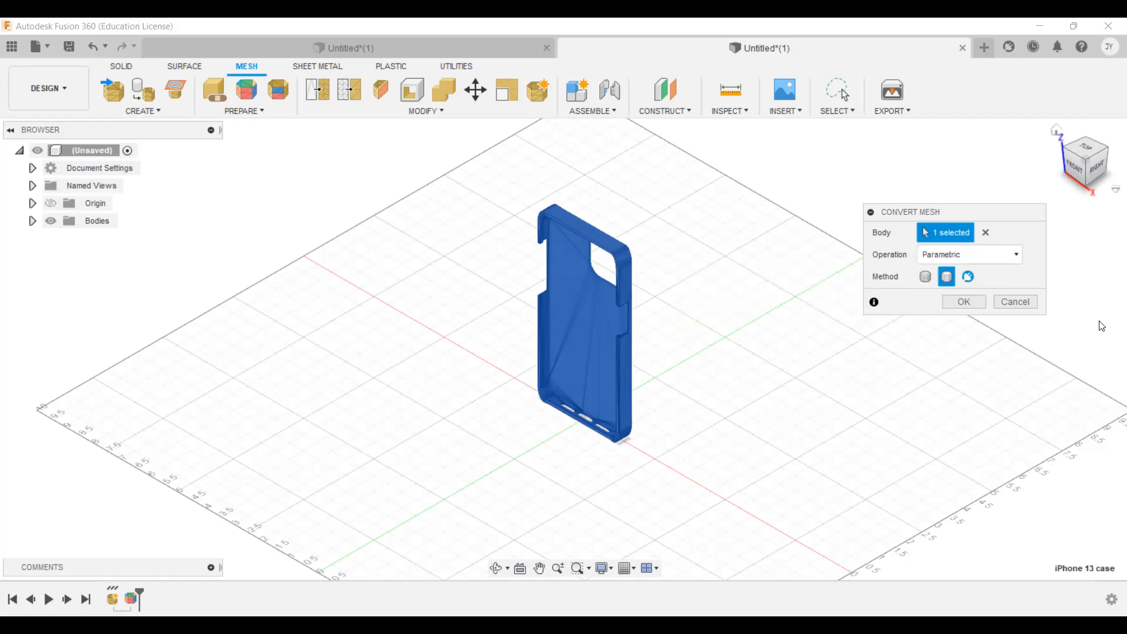
pyautogui.click(961, 301)
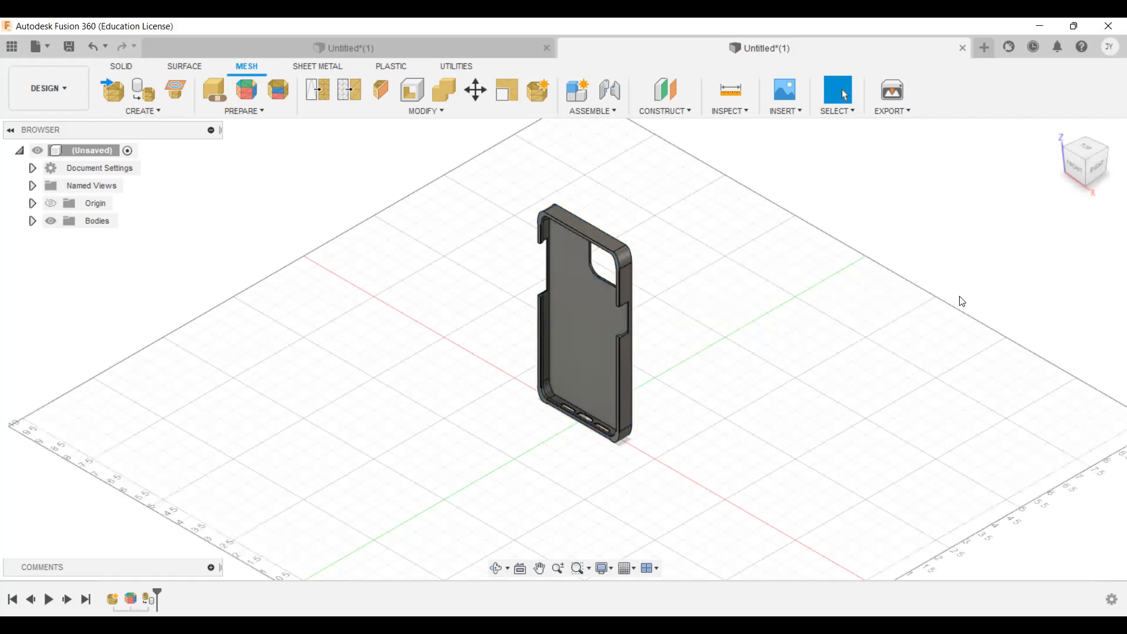
pyautogui.moveTo(563, 349)
pyautogui.keyDown('shift'); pyautogui.mouseDown(button='middle')
pyautogui.moveTo(651, 373)
pyautogui.moveTo(708, 326)
pyautogui.mouseUp(button='middle'); pyautogui.keyUp('shift')
pyautogui.scroll(-3, 494, 330)
pyautogui.scroll(5, 495, 330)
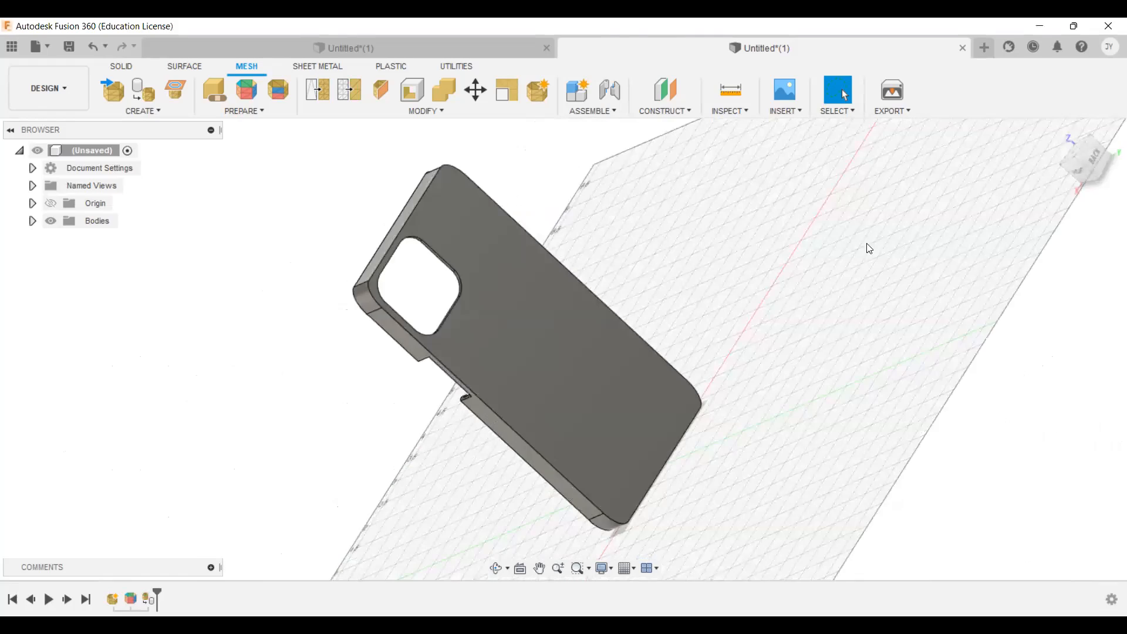
pyautogui.moveTo(1083, 161)
pyautogui.mouseDown()
pyautogui.moveTo(1121, 156)
pyautogui.moveTo(1083, 171)
pyautogui.mouseUp()
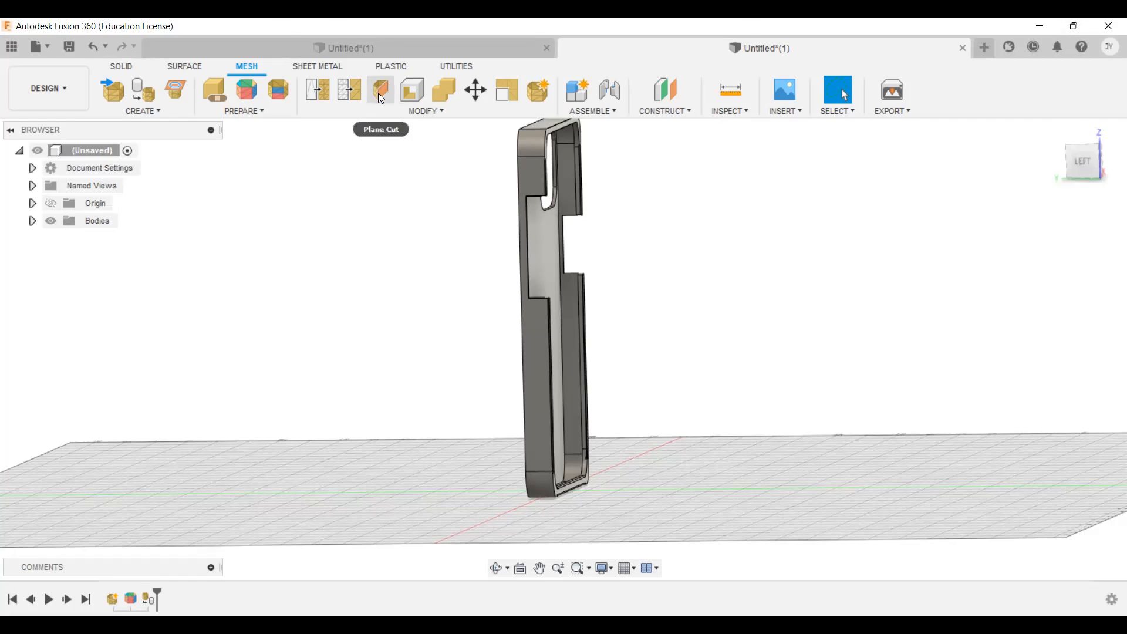
pyautogui.click(407, 101)
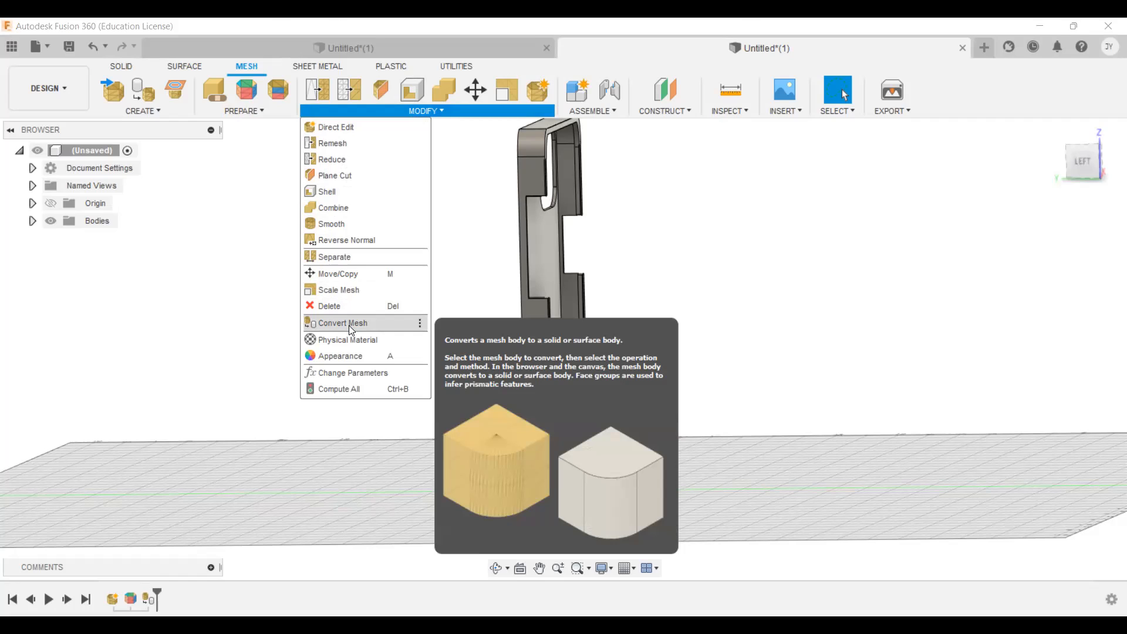
pyautogui.click(364, 320)
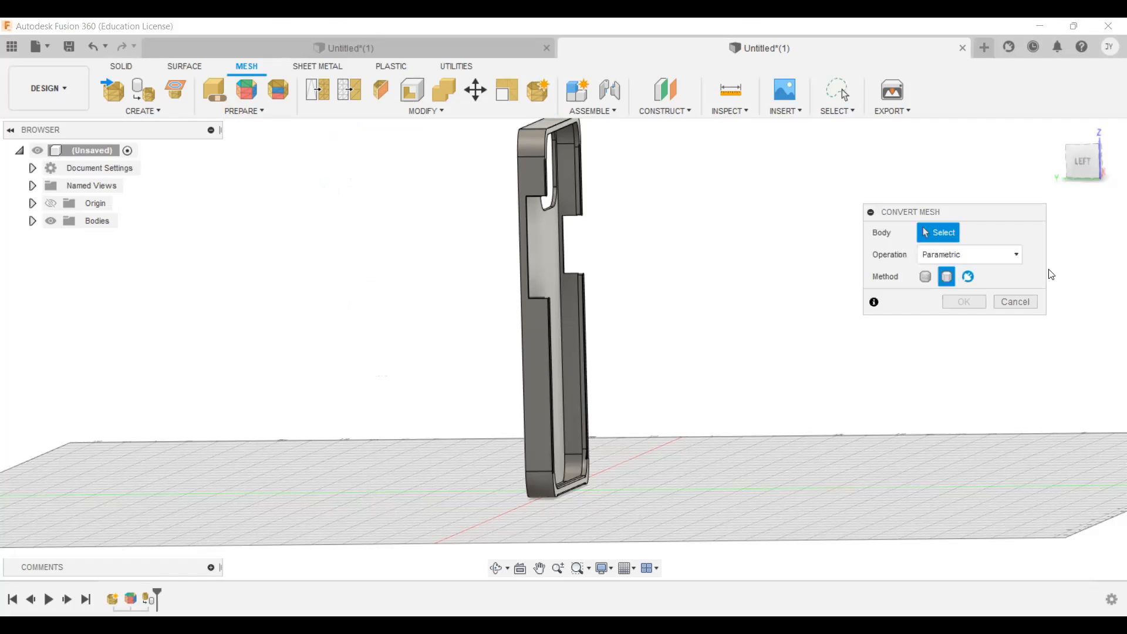
pyautogui.click(972, 254)
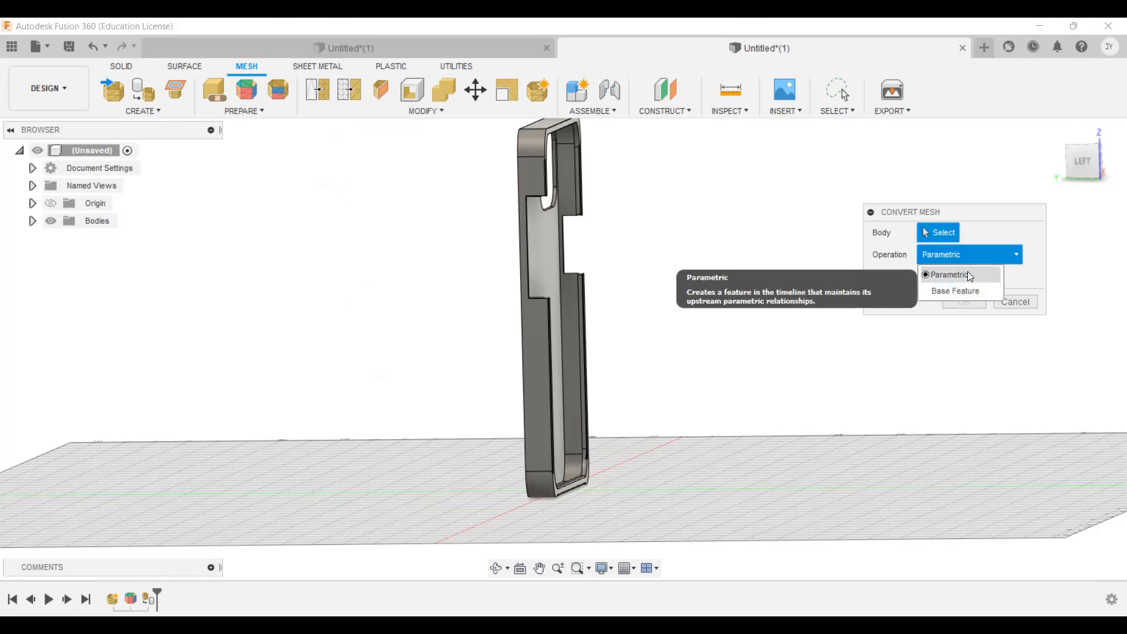
pyautogui.click(967, 274)
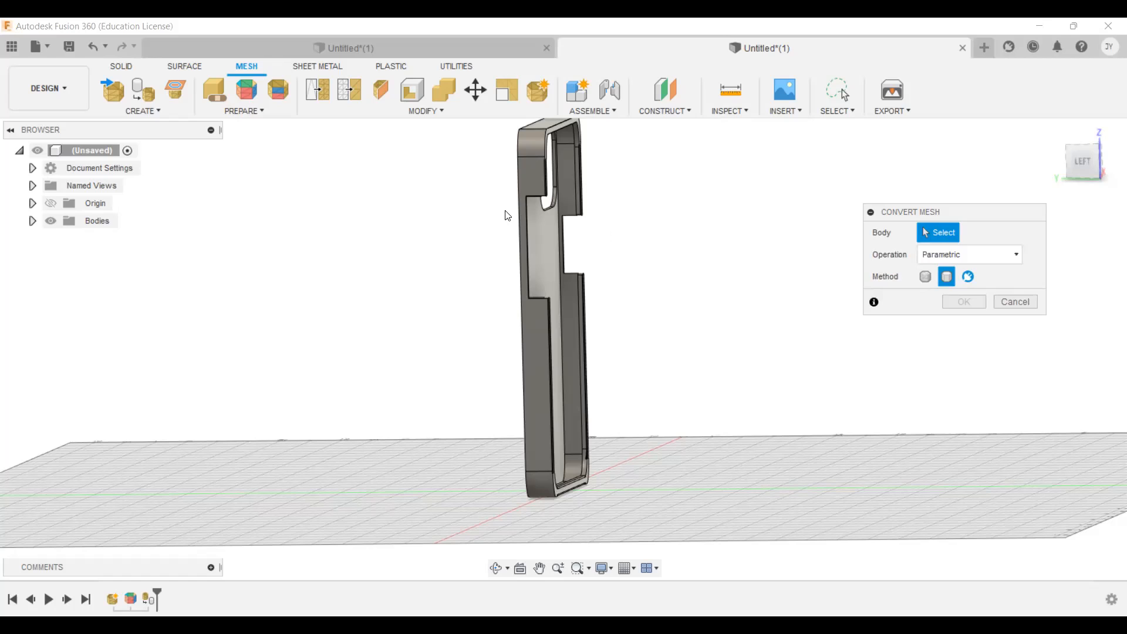
pyautogui.click(1025, 301)
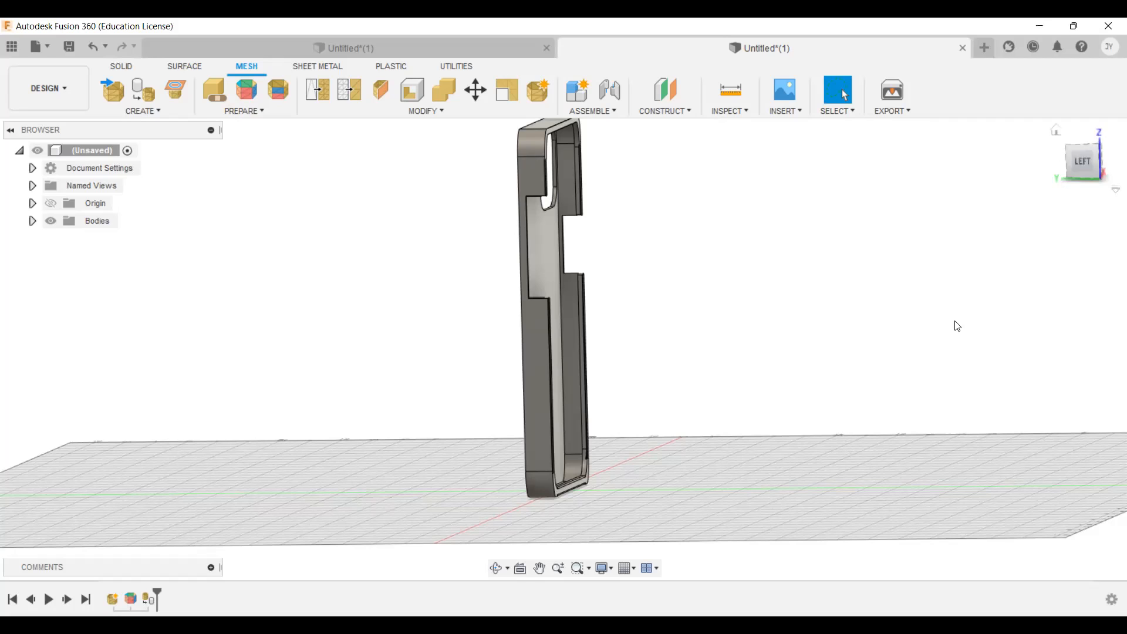
pyautogui.scroll(2, 955, 324)
pyautogui.scroll(-3, 949, 323)
pyautogui.moveTo(1070, 168)
pyautogui.mouseDown()
pyautogui.moveTo(1113, 156)
pyautogui.moveTo(1125, 183)
pyautogui.moveTo(1124, 165)
pyautogui.moveTo(1117, 171)
pyautogui.mouseUp()
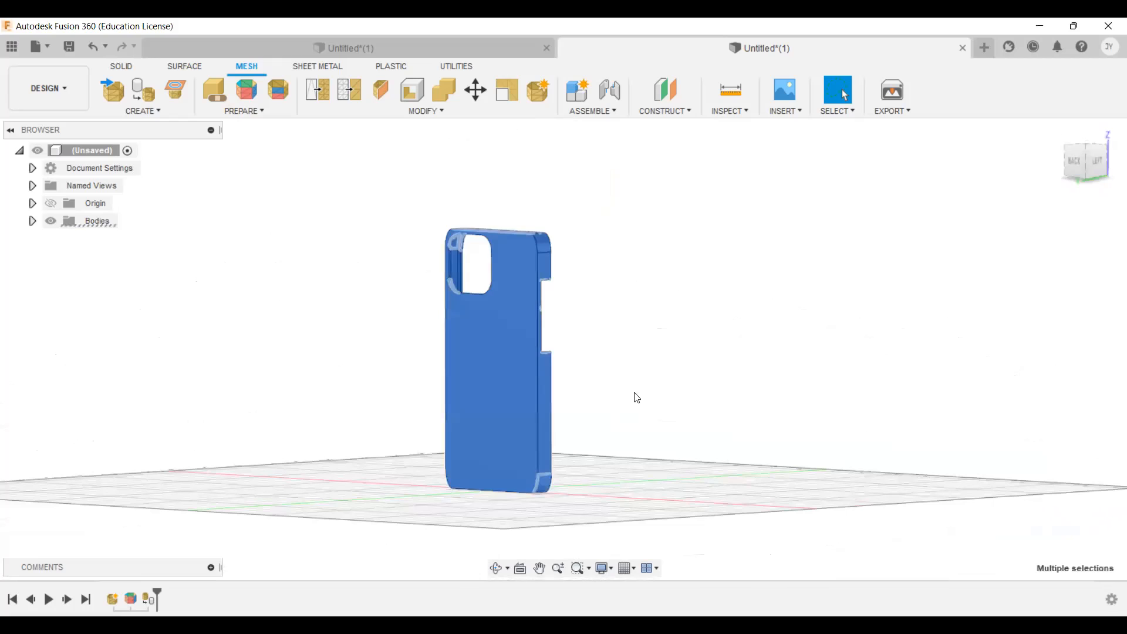
pyautogui.click(637, 398)
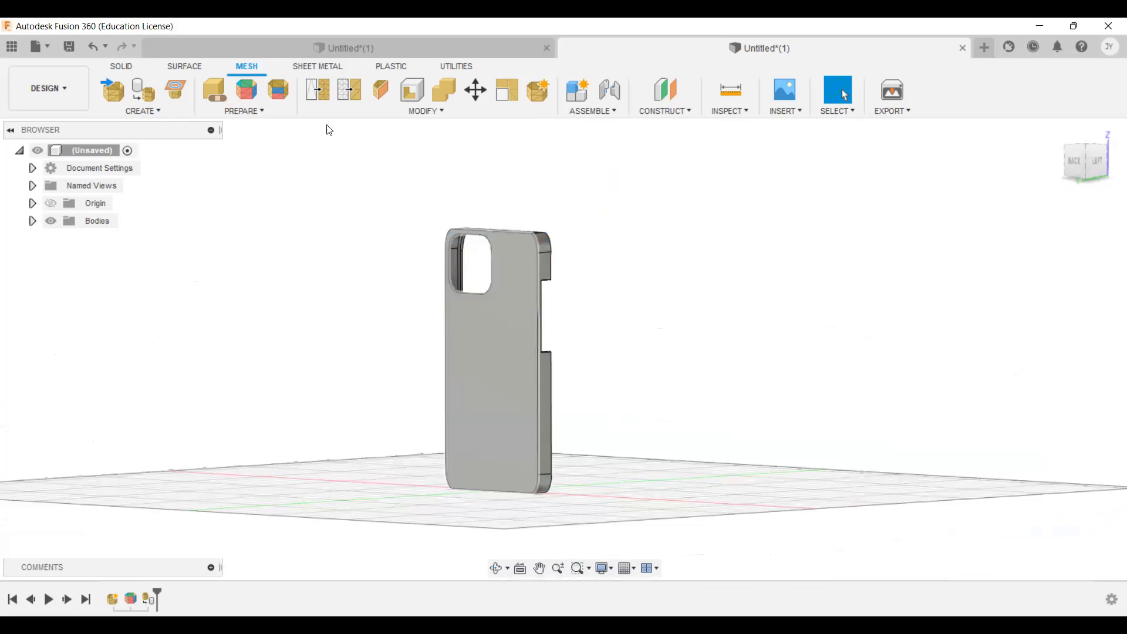
pyautogui.click(127, 66)
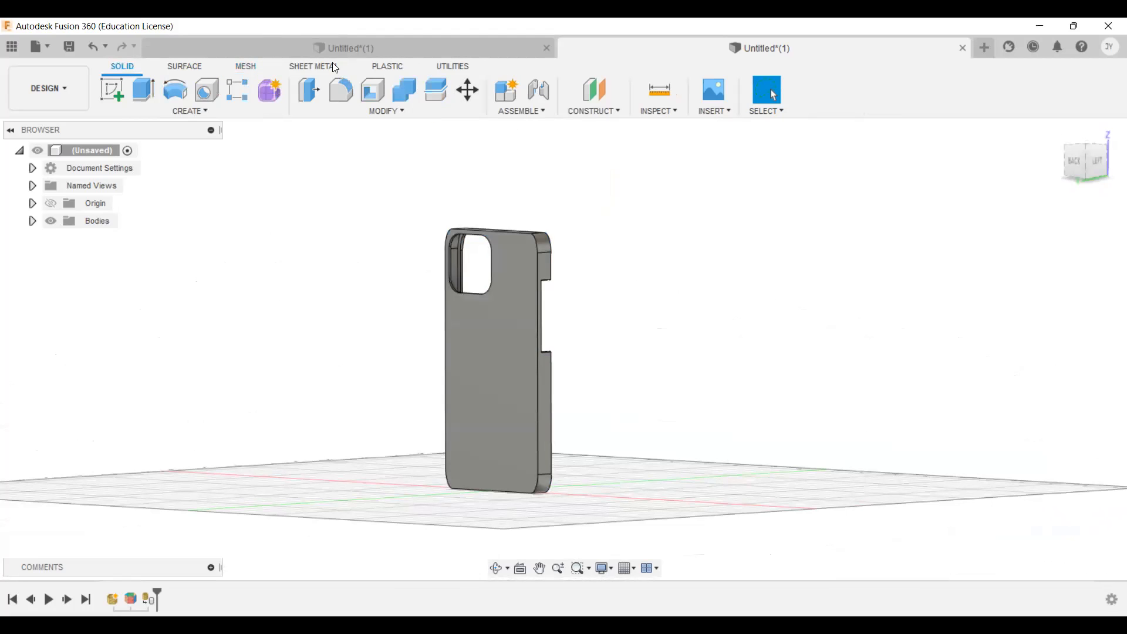
pyautogui.click(467, 96)
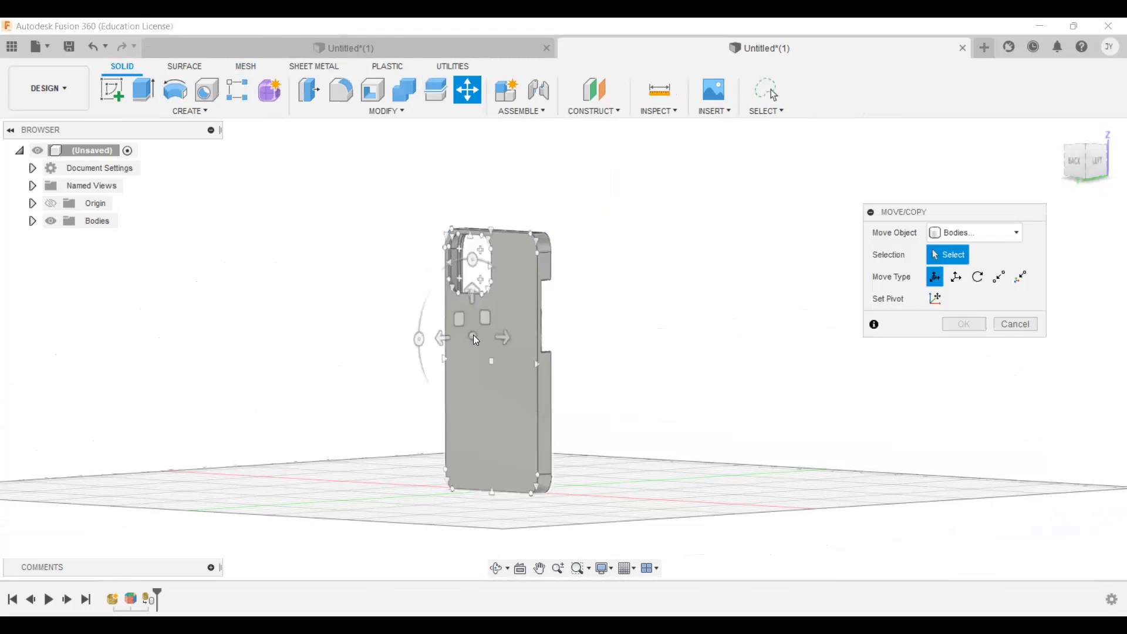
pyautogui.click(475, 340)
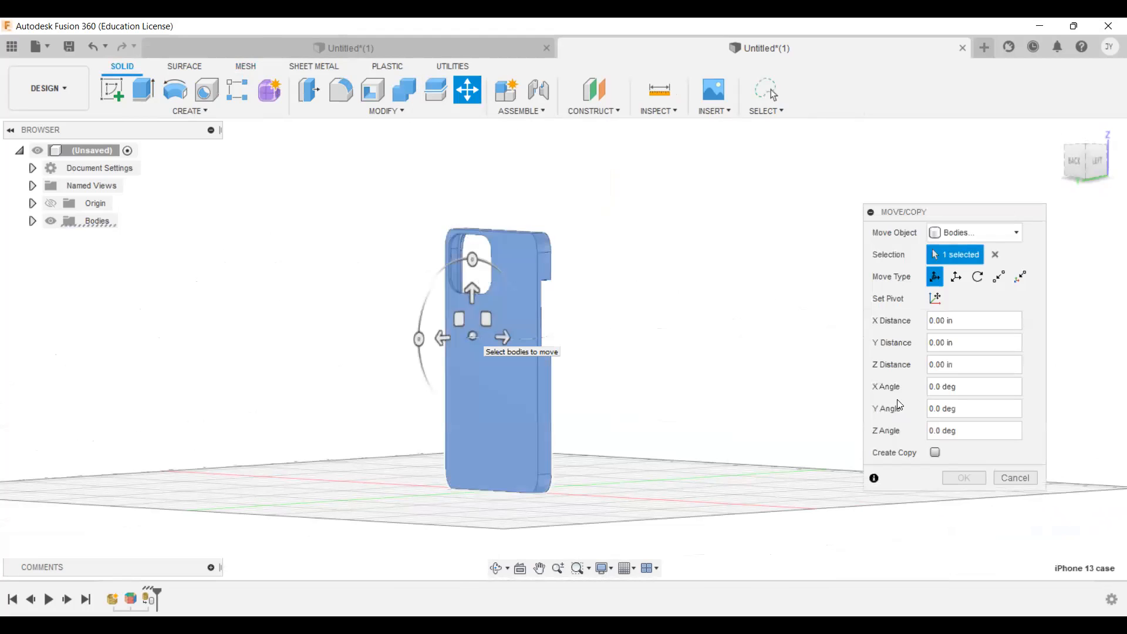
pyautogui.press('Escape')
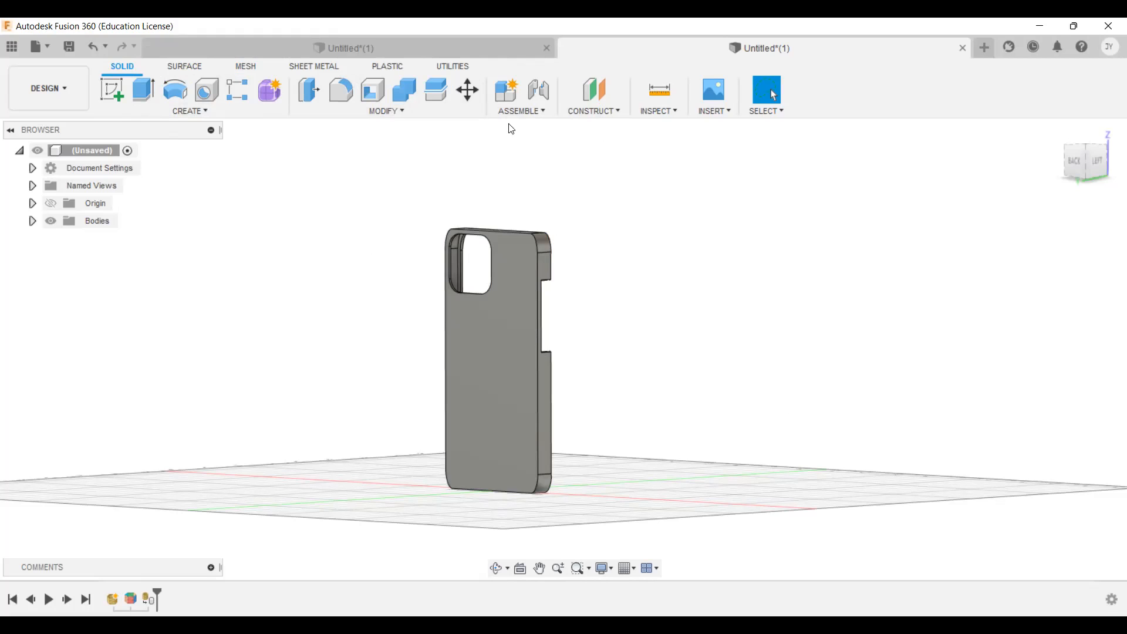
# Create a copy of the phone case body and move it 4.50 in along X from the original.
pyautogui.click(466, 95)
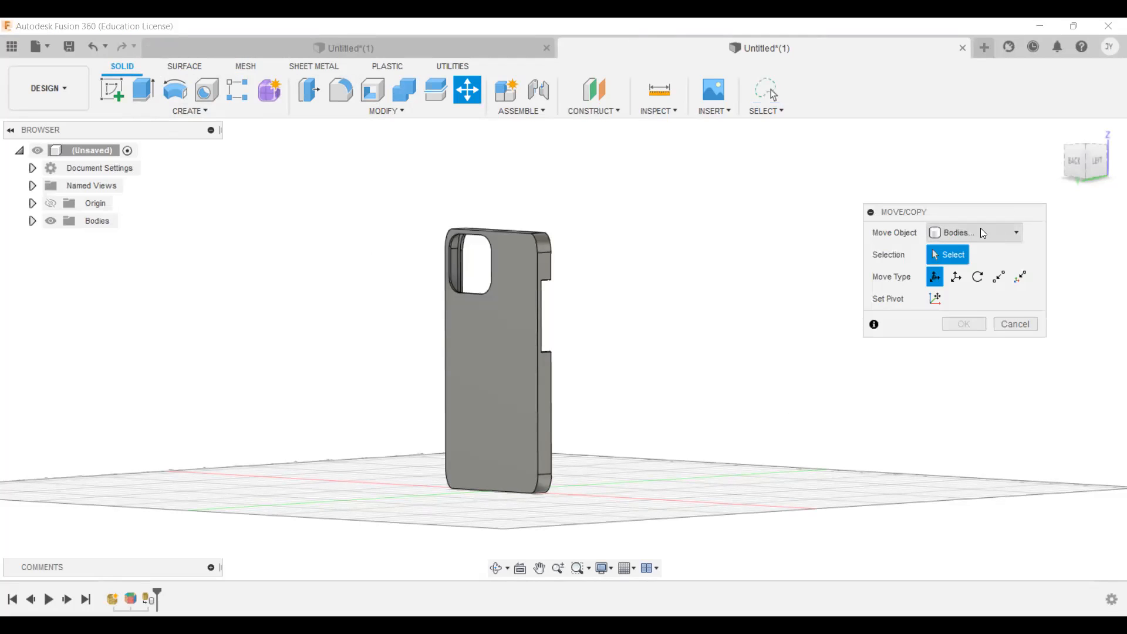
pyautogui.click(981, 233)
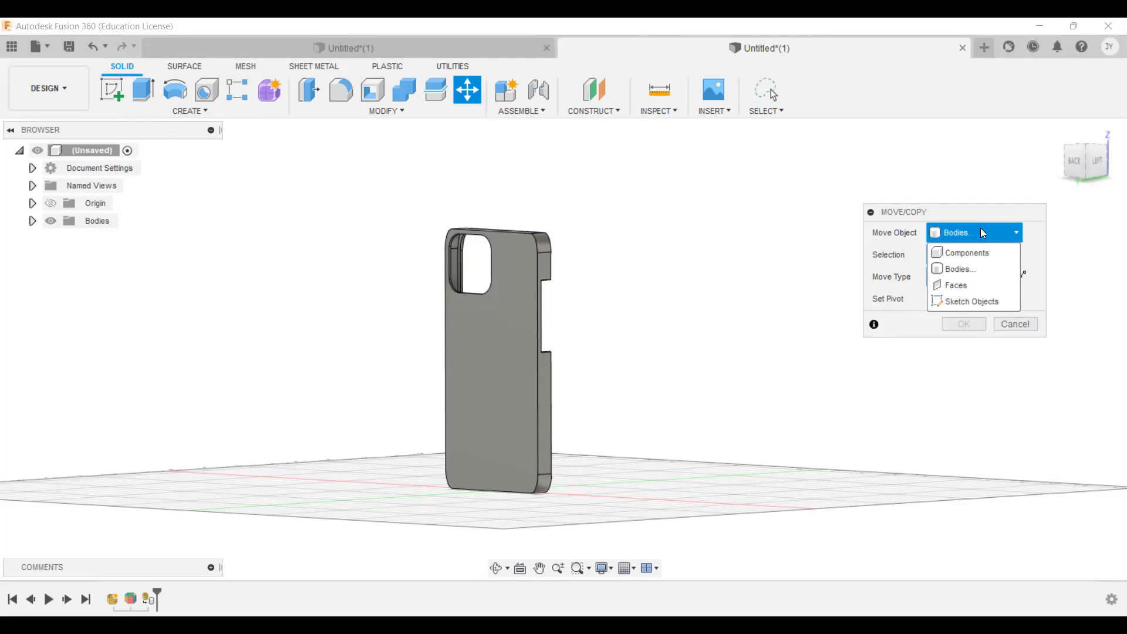
pyautogui.click(980, 270)
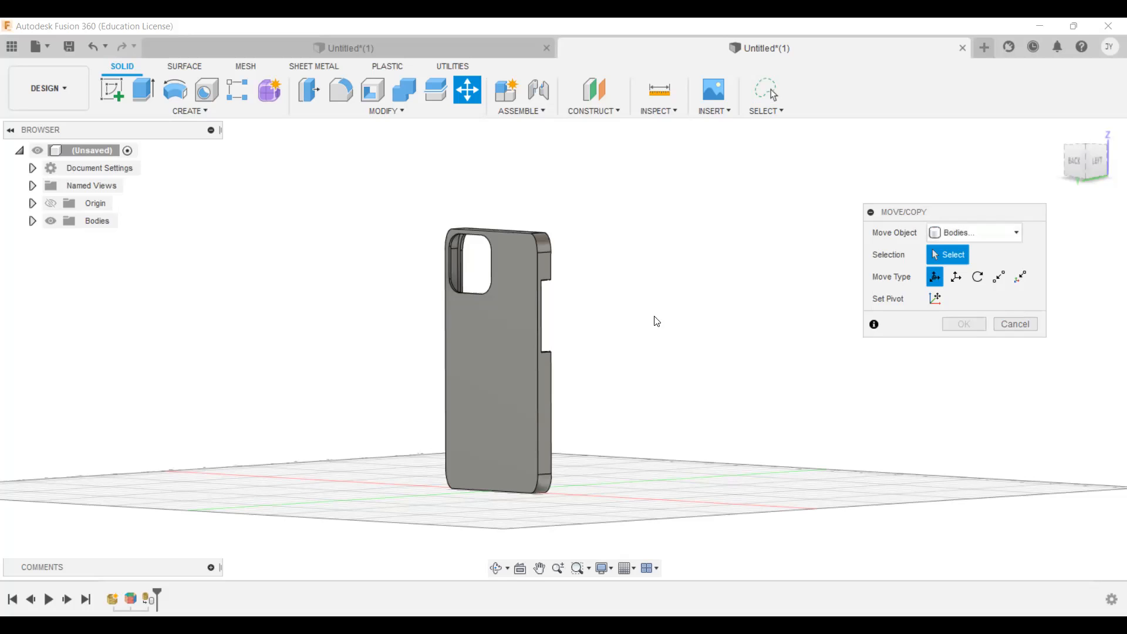
pyautogui.click(502, 340)
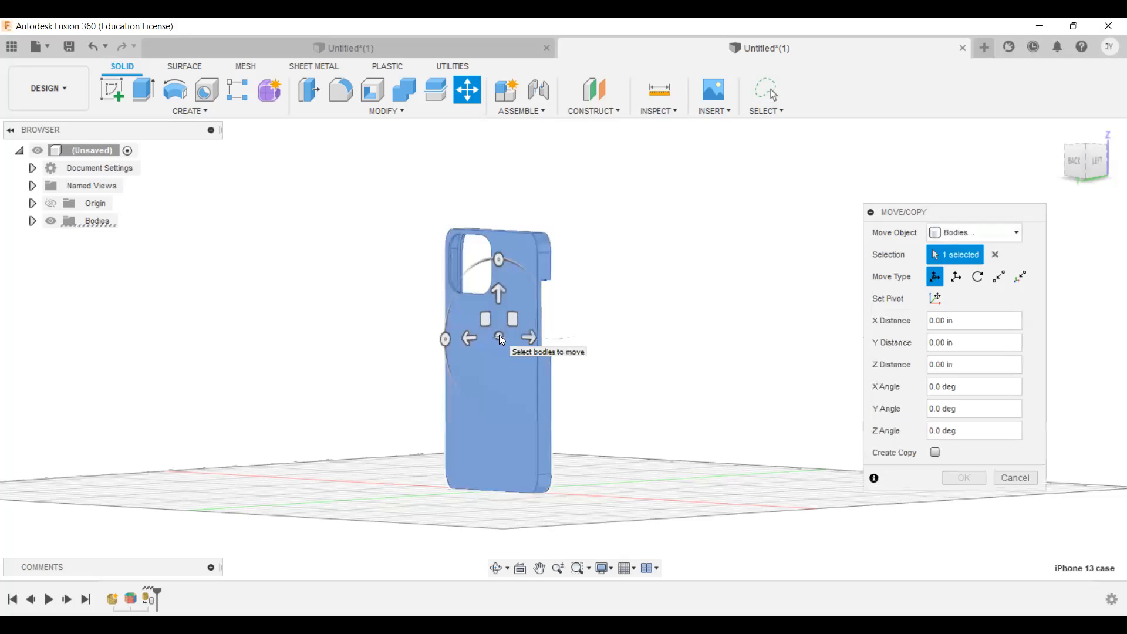
pyautogui.click(935, 453)
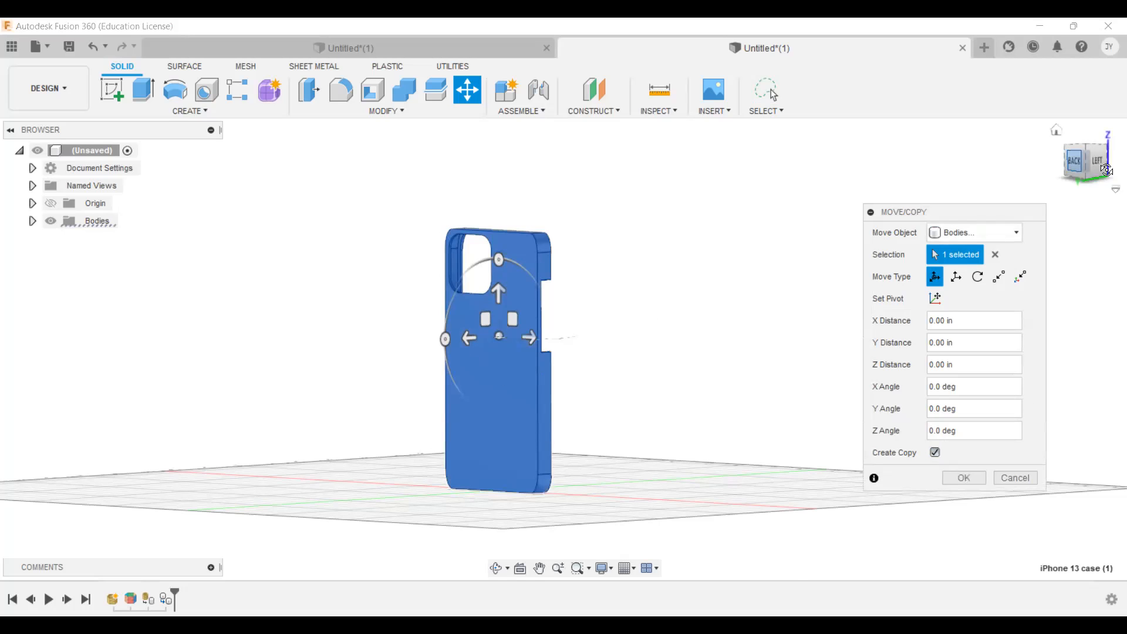
pyautogui.moveTo(1085, 167); pyautogui.dragTo(1108, 175)
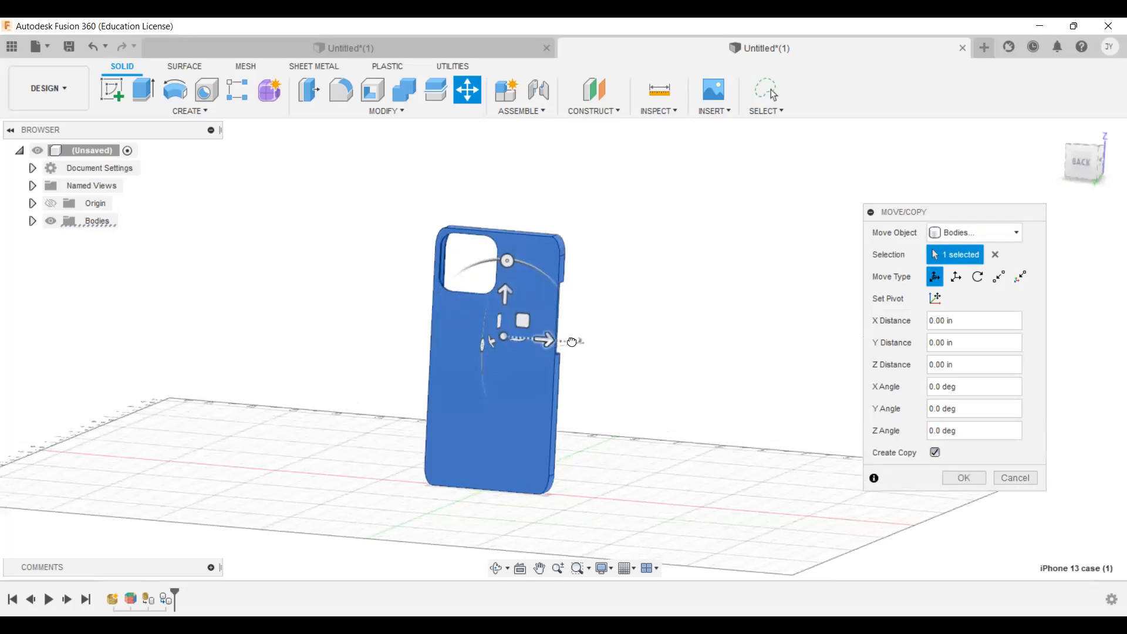
pyautogui.moveTo(571, 340); pyautogui.dragTo(571, 340)
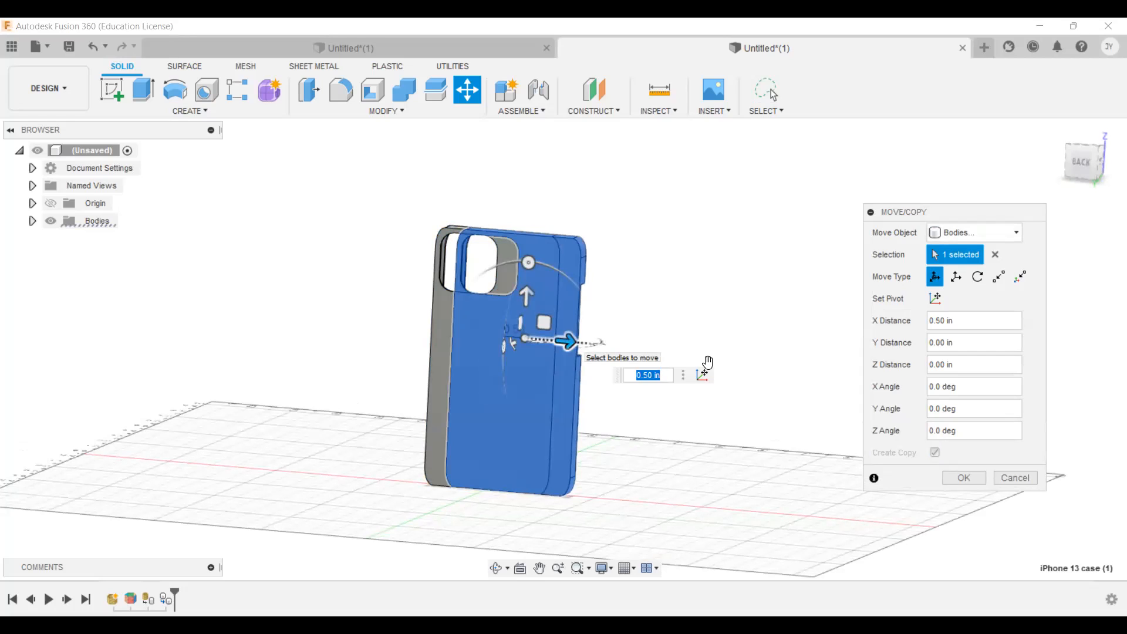
pyautogui.moveTo(570, 340); pyautogui.dragTo(708, 363)
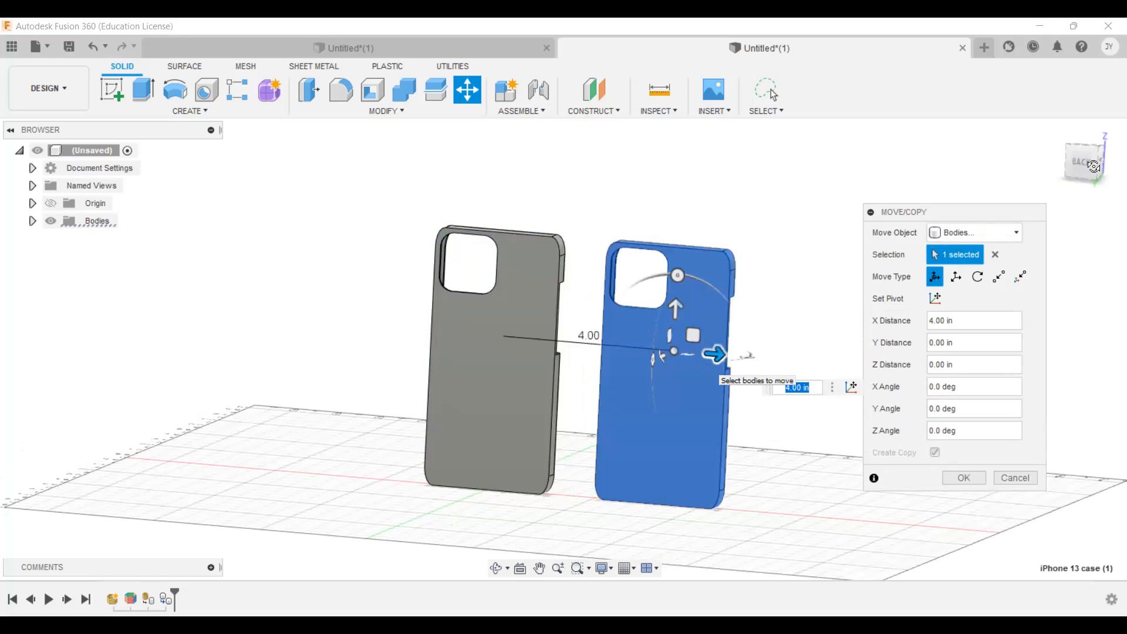
pyautogui.moveTo(1093, 166); pyautogui.dragTo(1086, 185)
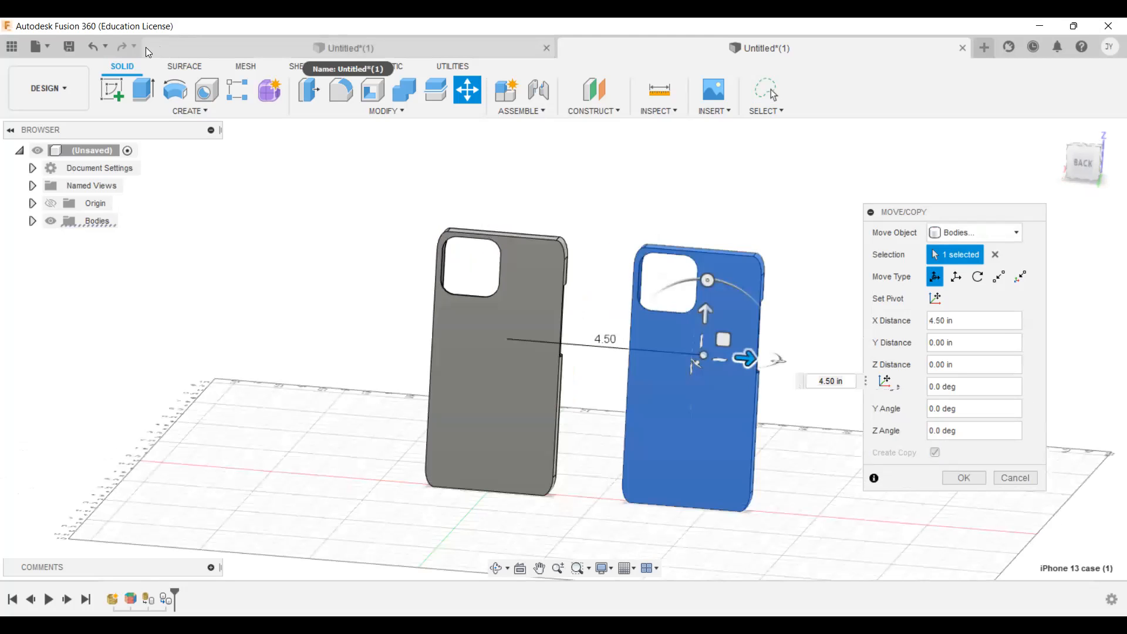
pyautogui.click(403, 116)
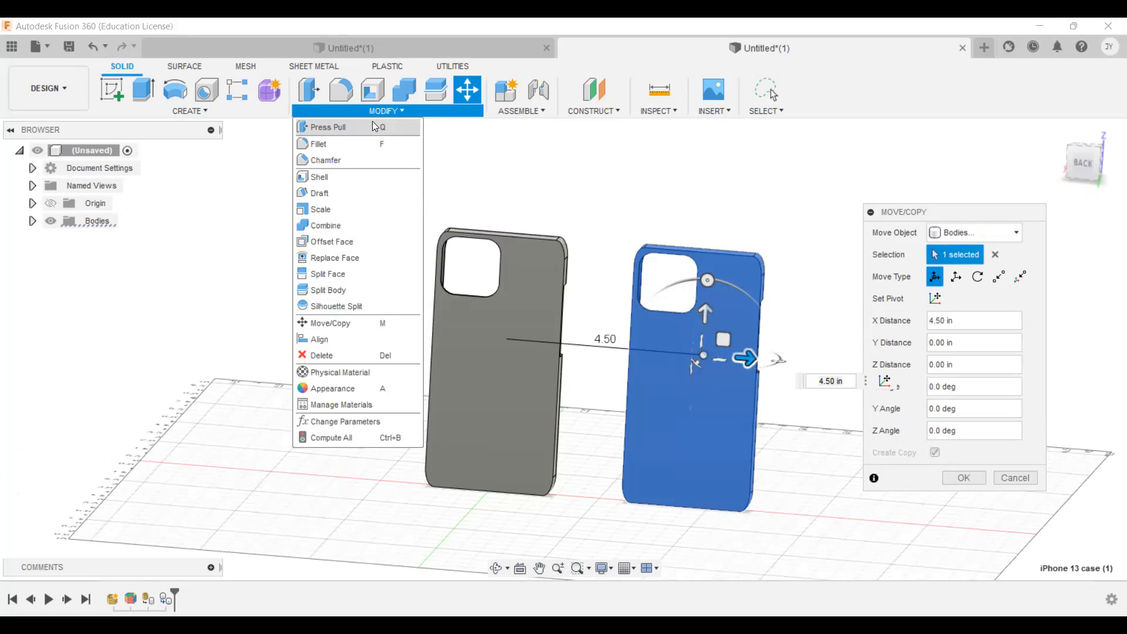
pyautogui.click(412, 108)
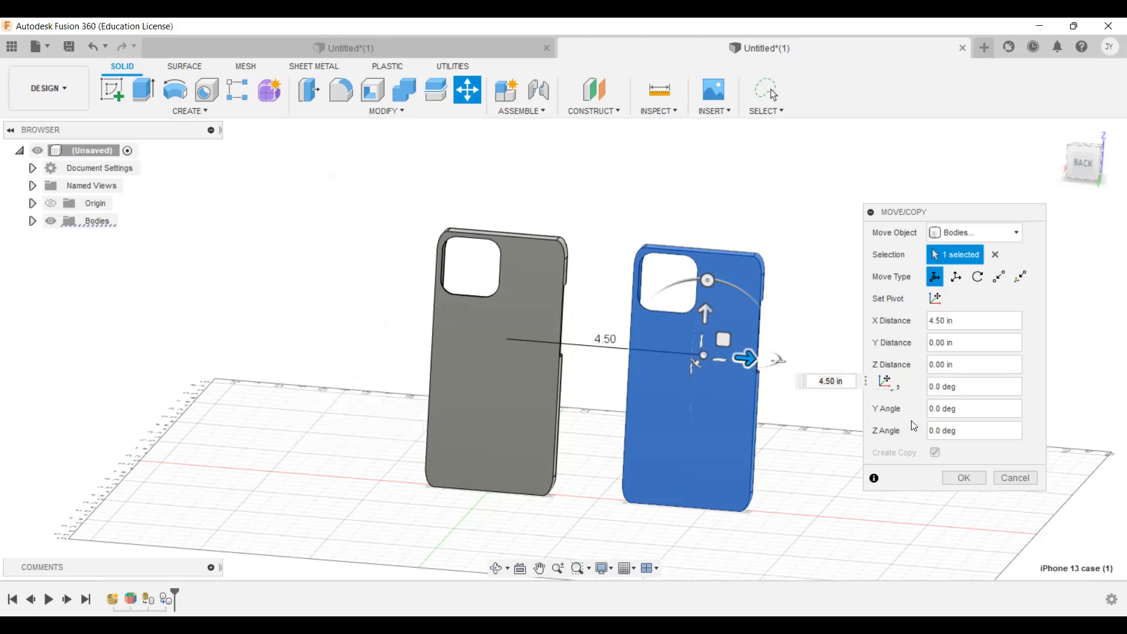
pyautogui.click(951, 475)
# Sketch a two-point rectangle about 2.2 in wide and 3.5 in tall on the copied case's back face, below the camera cutout.
pyautogui.moveTo(1104, 176); pyautogui.dragTo(1097, 185)
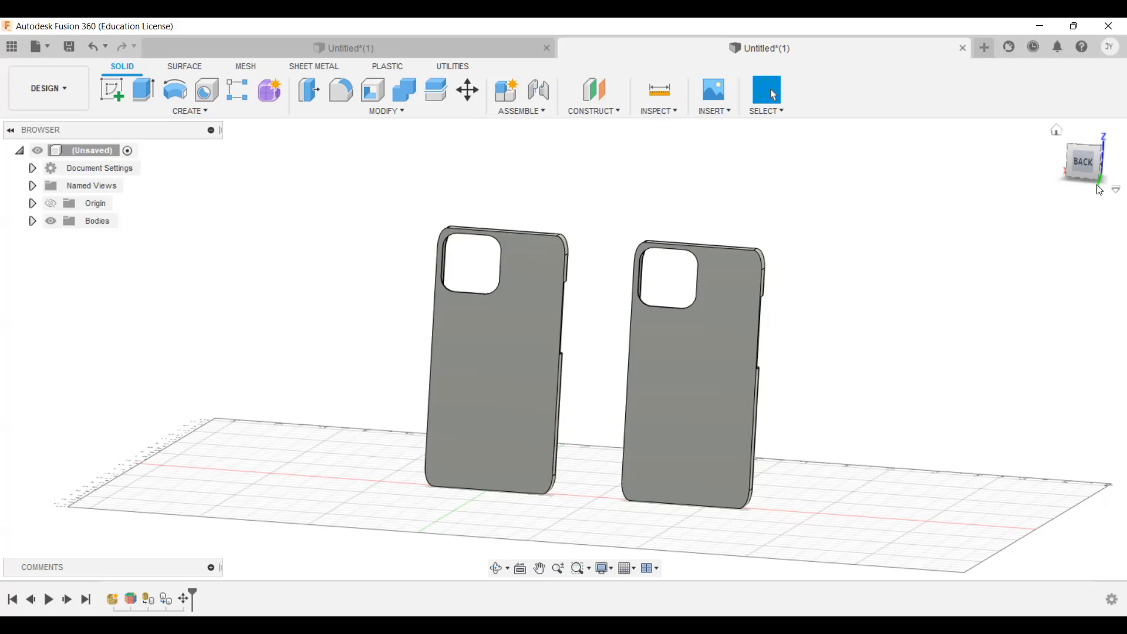
pyautogui.moveTo(1091, 175); pyautogui.dragTo(1069, 181)
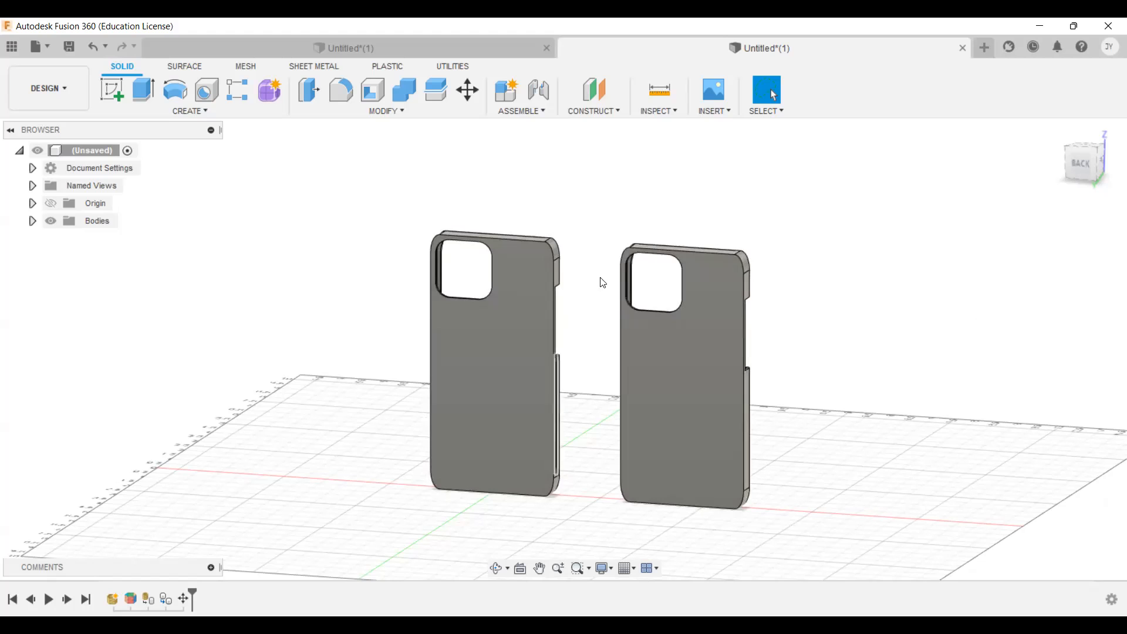
pyautogui.moveTo(1084, 169)
pyautogui.mouseDown()
pyautogui.moveTo(1113, 161)
pyautogui.moveTo(1101, 167)
pyautogui.mouseUp()
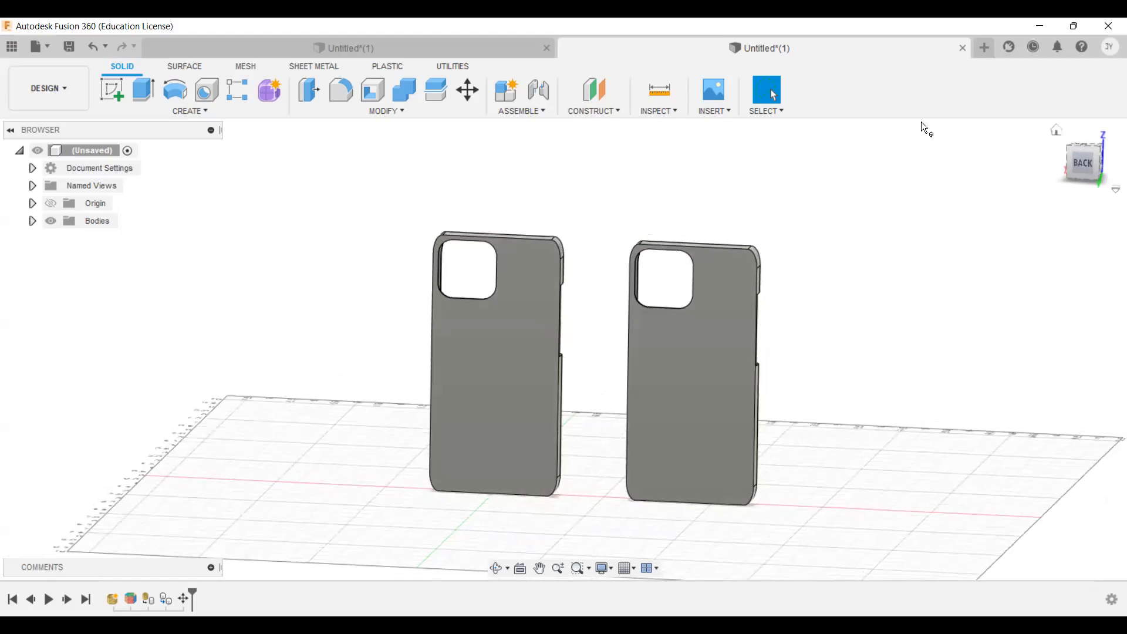
pyautogui.click(114, 91)
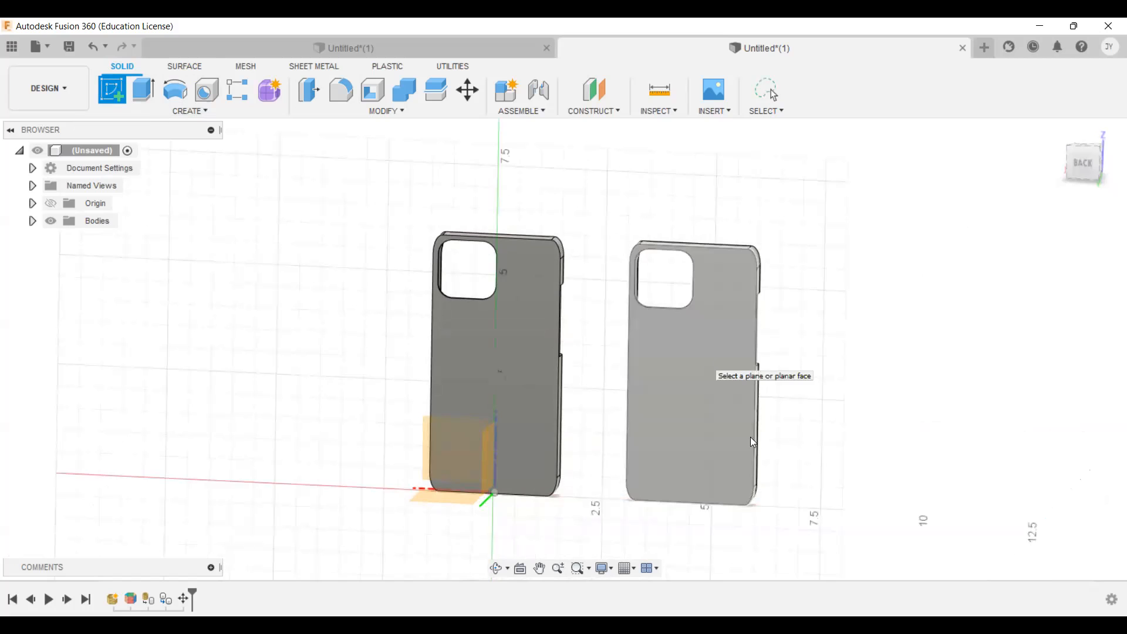
pyautogui.click(722, 462)
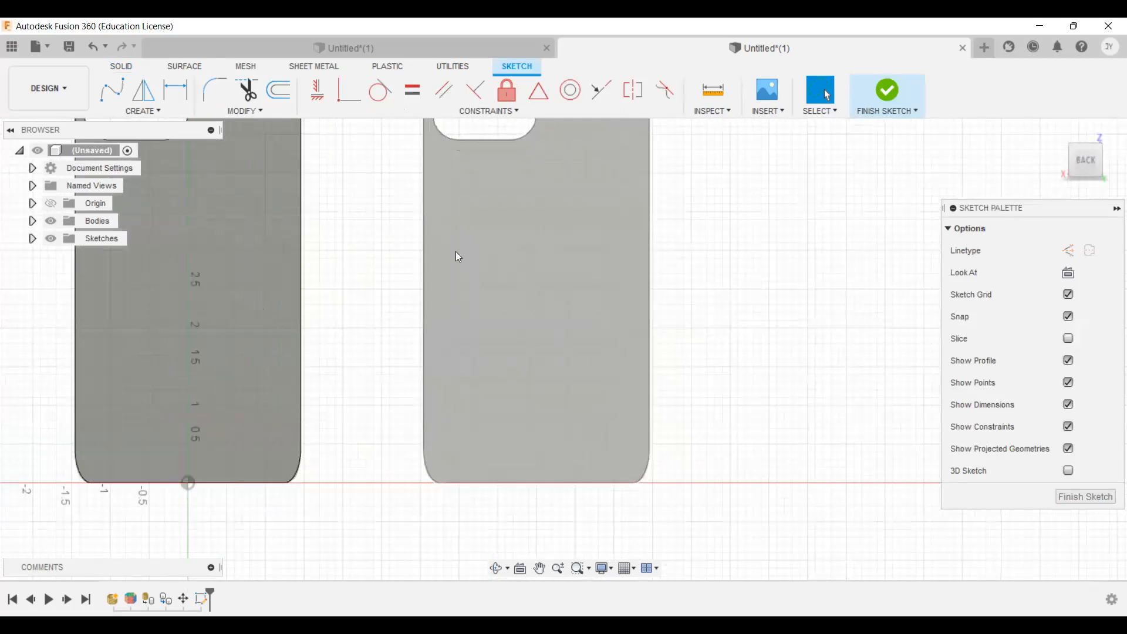
pyautogui.click(156, 113)
pyautogui.moveTo(152, 143)
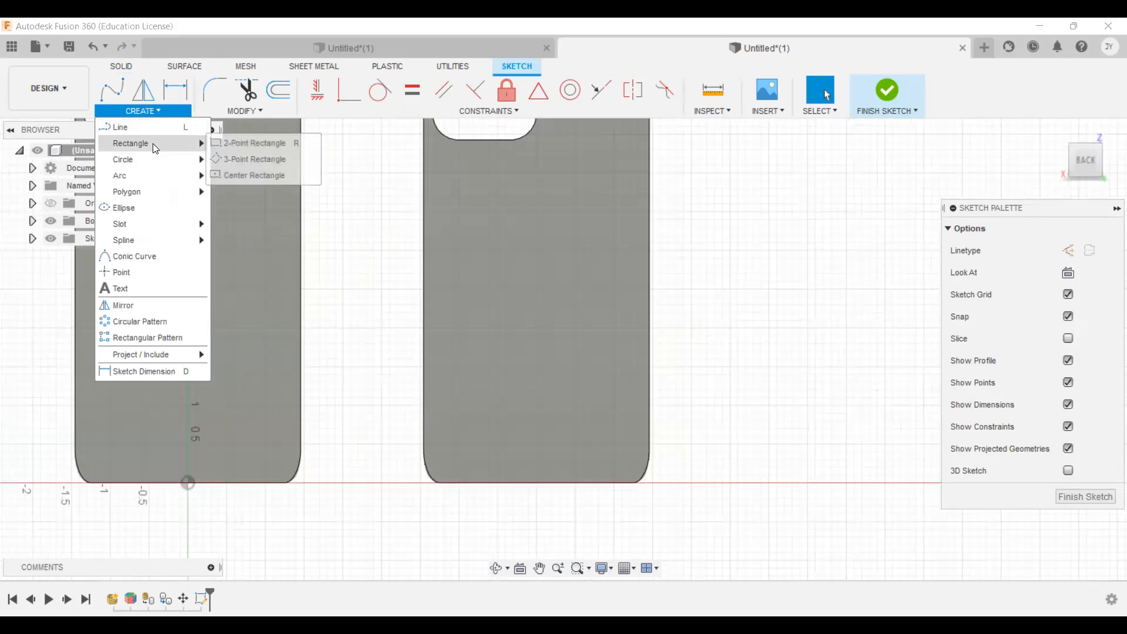
pyautogui.click(245, 147)
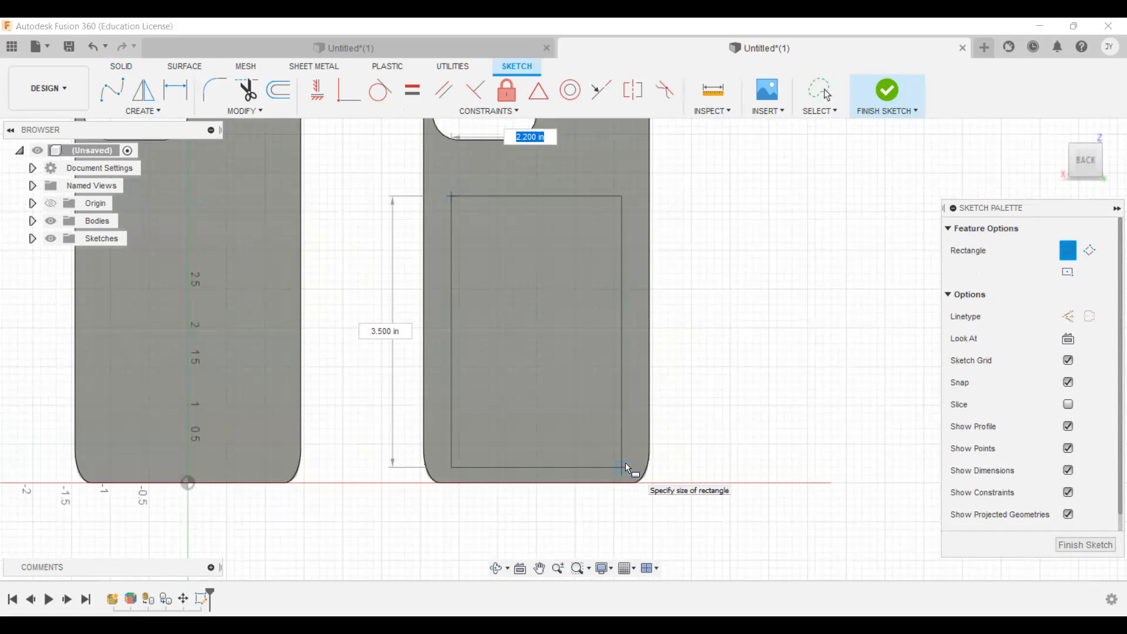
pyautogui.click(625, 464)
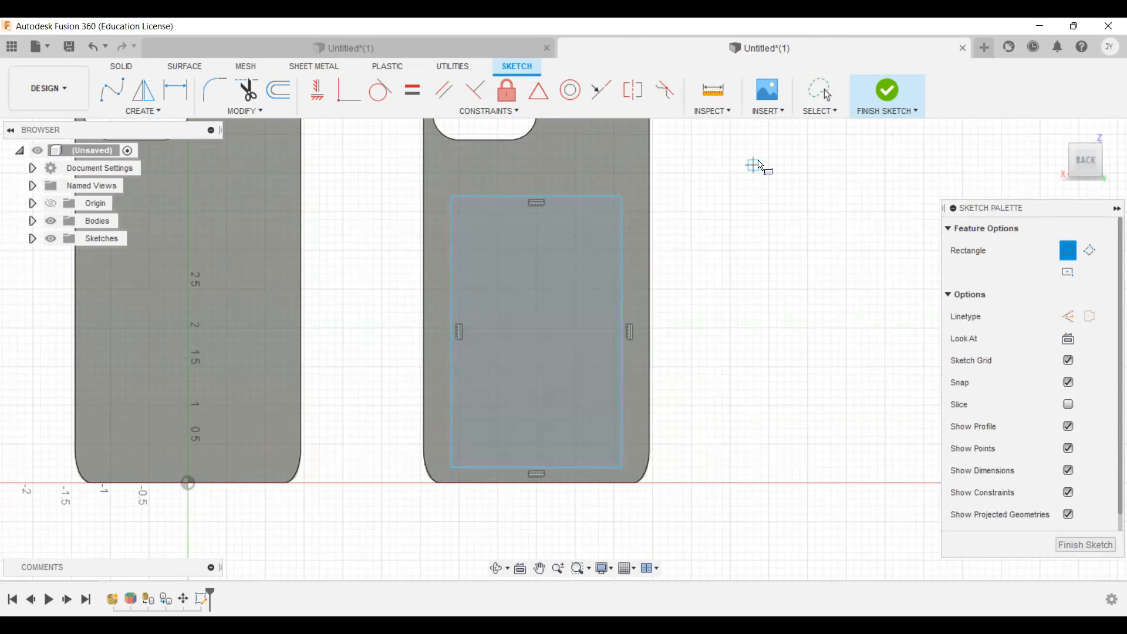
pyautogui.click(887, 83)
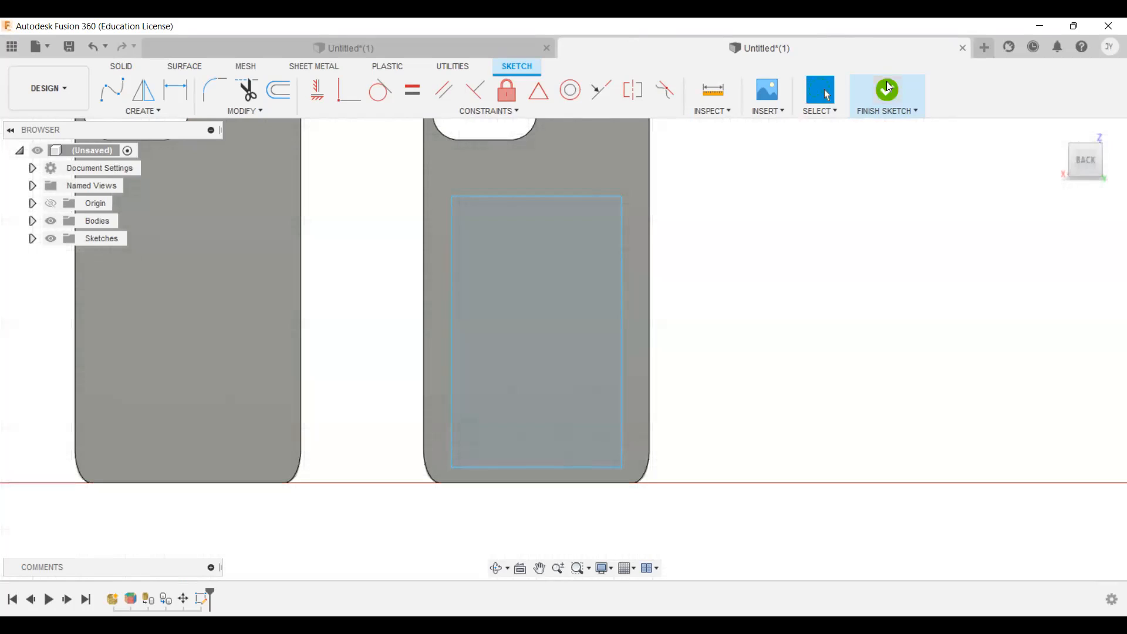
# Extrude the rectangle profile outward from the copied case's back face by 0.10 in.
pyautogui.moveTo(1091, 165)
pyautogui.mouseDown()
pyautogui.moveTo(1054, 171)
pyautogui.moveTo(1090, 175)
pyautogui.mouseUp()
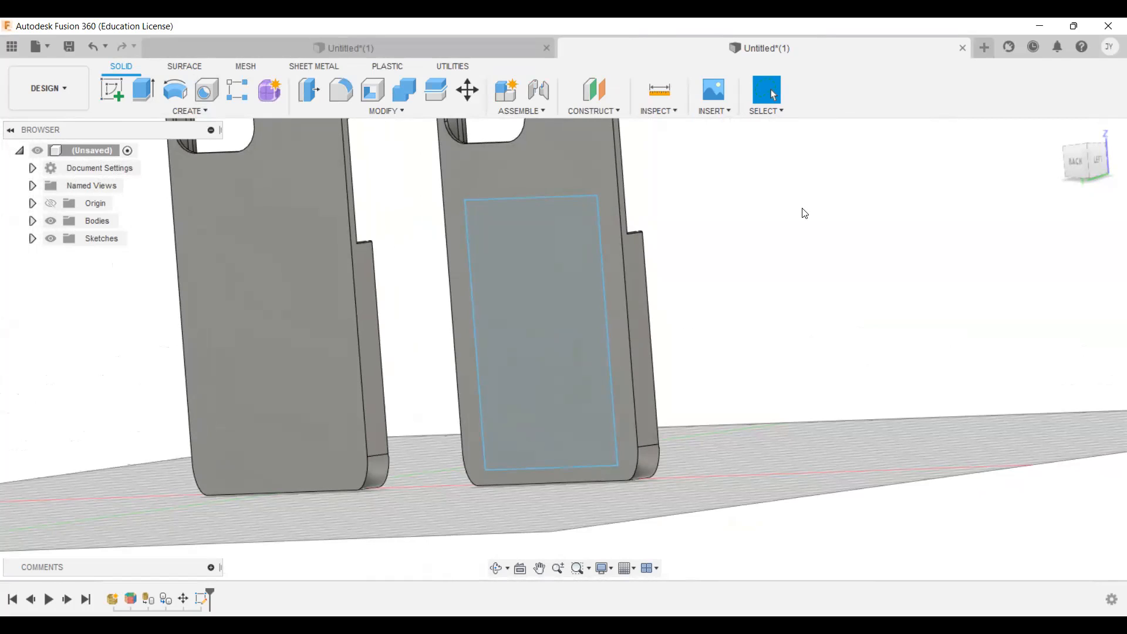
pyautogui.click(144, 89)
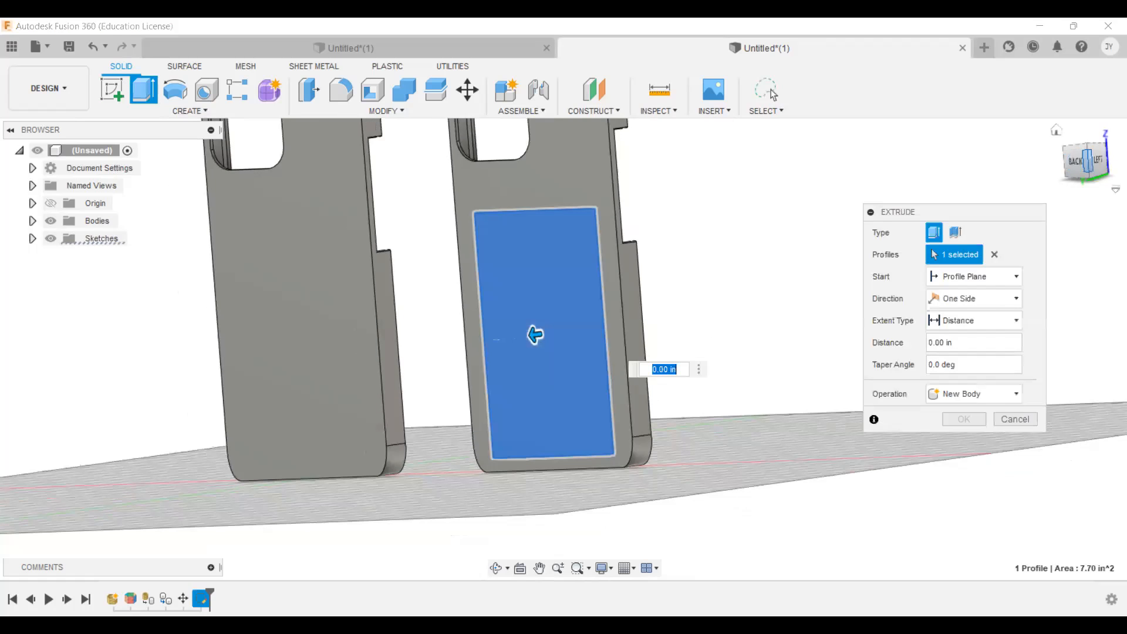
pyautogui.scroll(3, 547, 385)
pyautogui.keyDown('shift'); pyautogui.moveTo(547, 385); pyautogui.dragTo(512, 399, button='middle'); pyautogui.keyUp('shift')
pyautogui.scroll(-1, 546, 311)
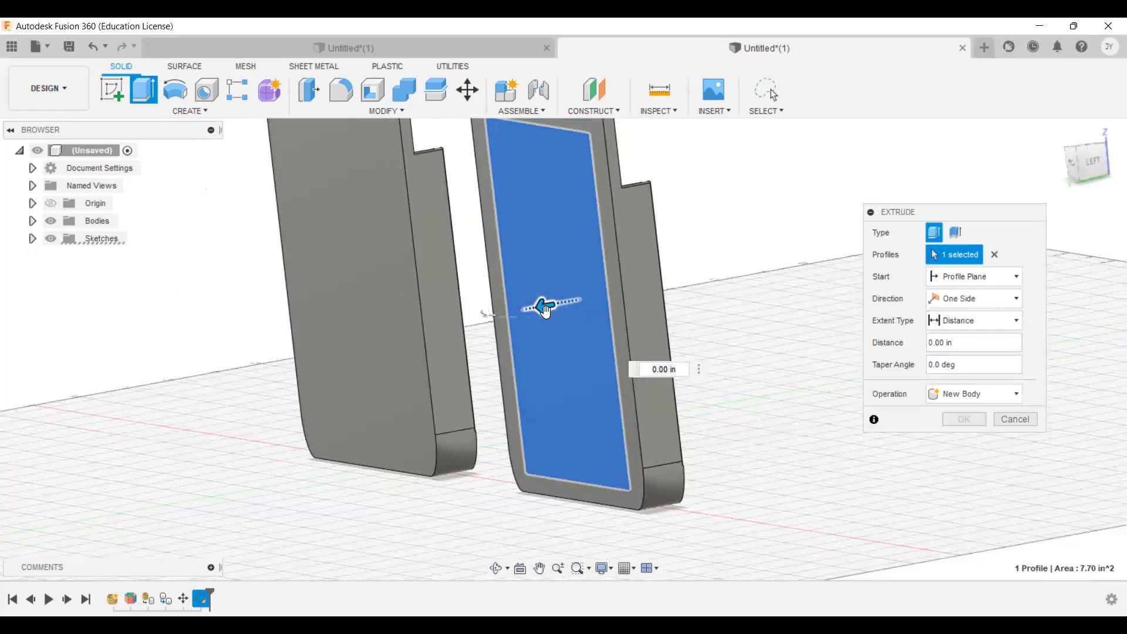
pyautogui.scroll(1, 544, 310)
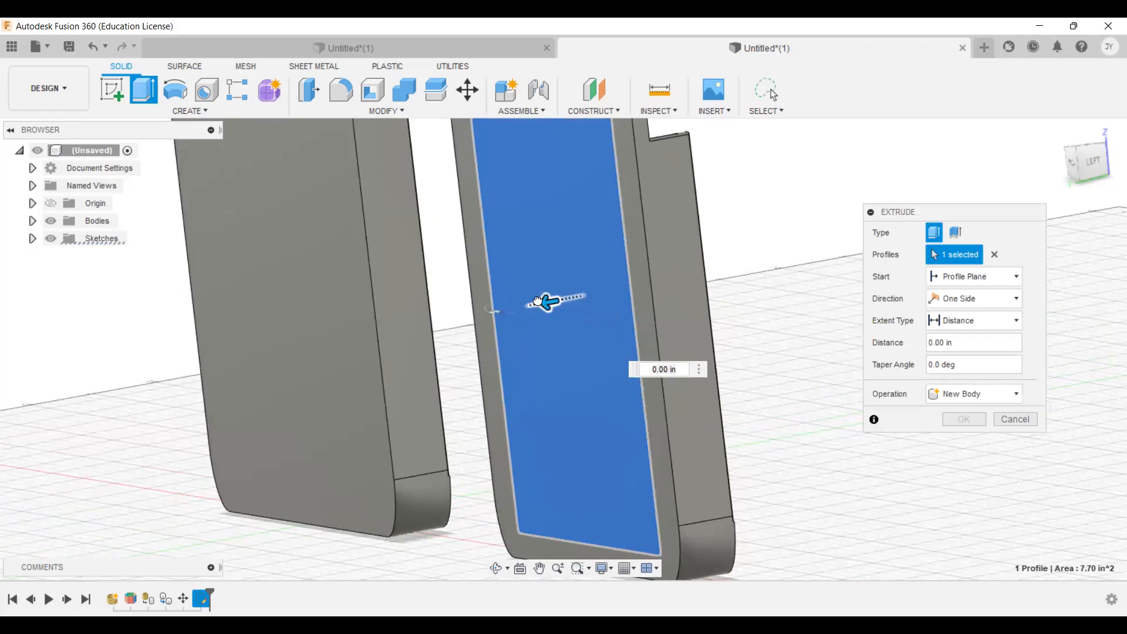
pyautogui.moveTo(545, 307); pyautogui.dragTo(534, 309)
pyautogui.scroll(5, 534, 308)
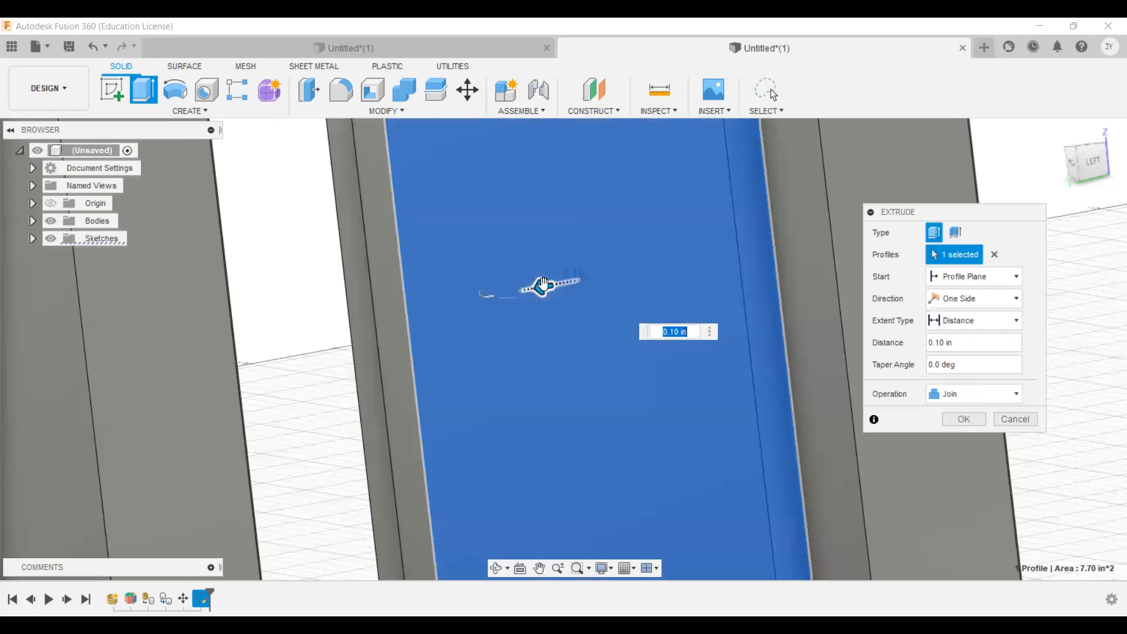
pyautogui.scroll(-5, 599, 381)
pyautogui.scroll(-3, 597, 380)
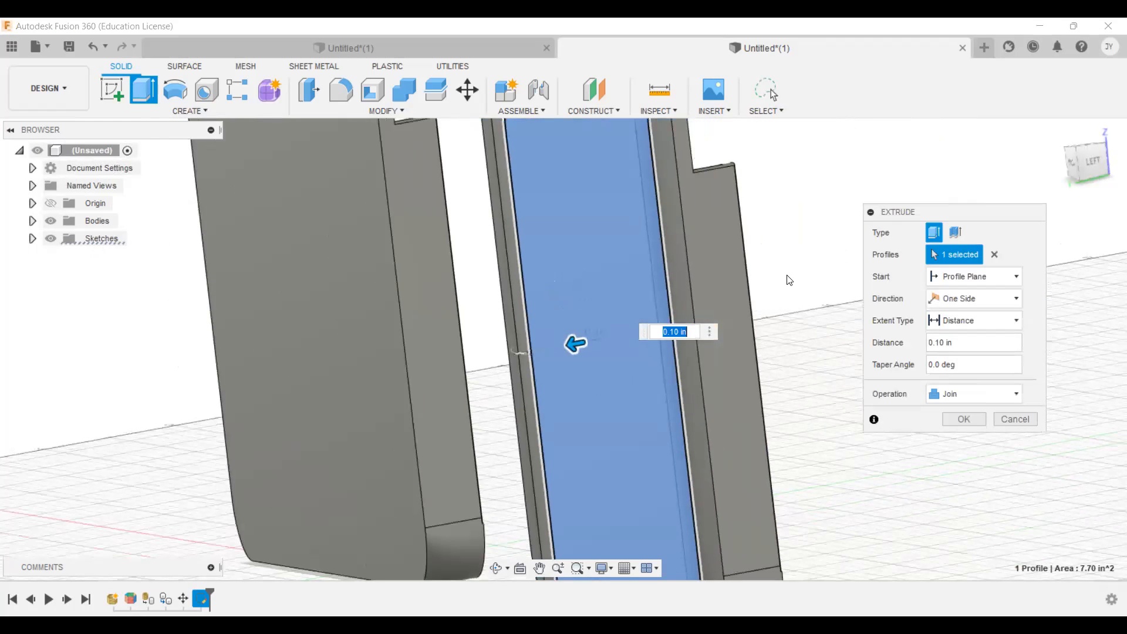
# Set the 0.10 in extrusion's operation to New Body and create it on the copied case's back.
pyautogui.click(960, 397)
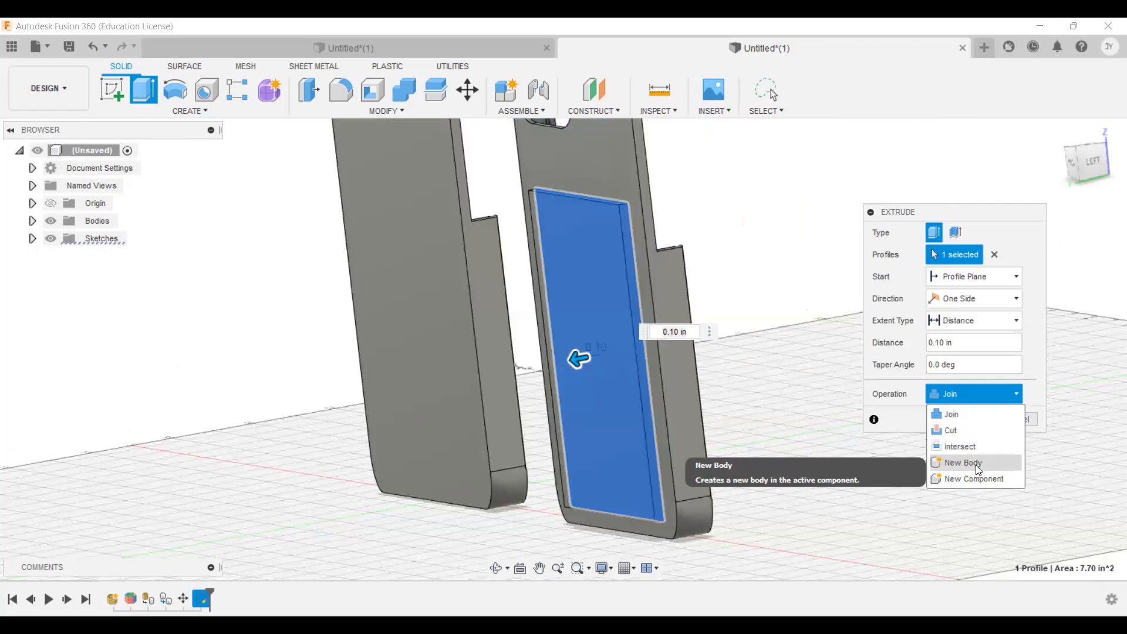
pyautogui.click(961, 394)
pyautogui.click(962, 395)
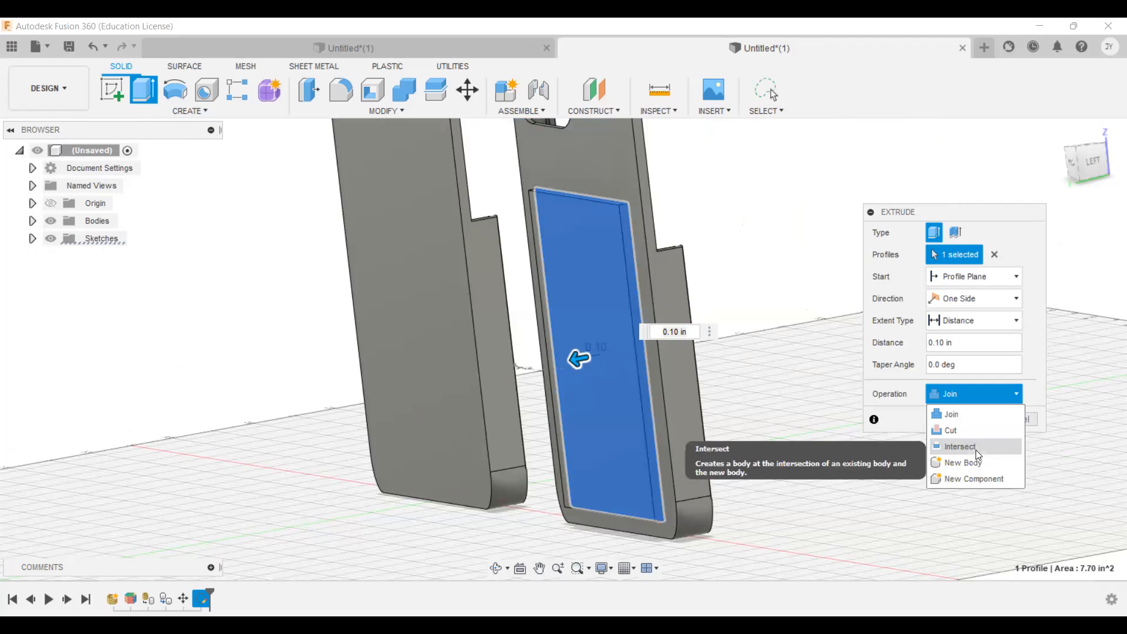
pyautogui.click(979, 462)
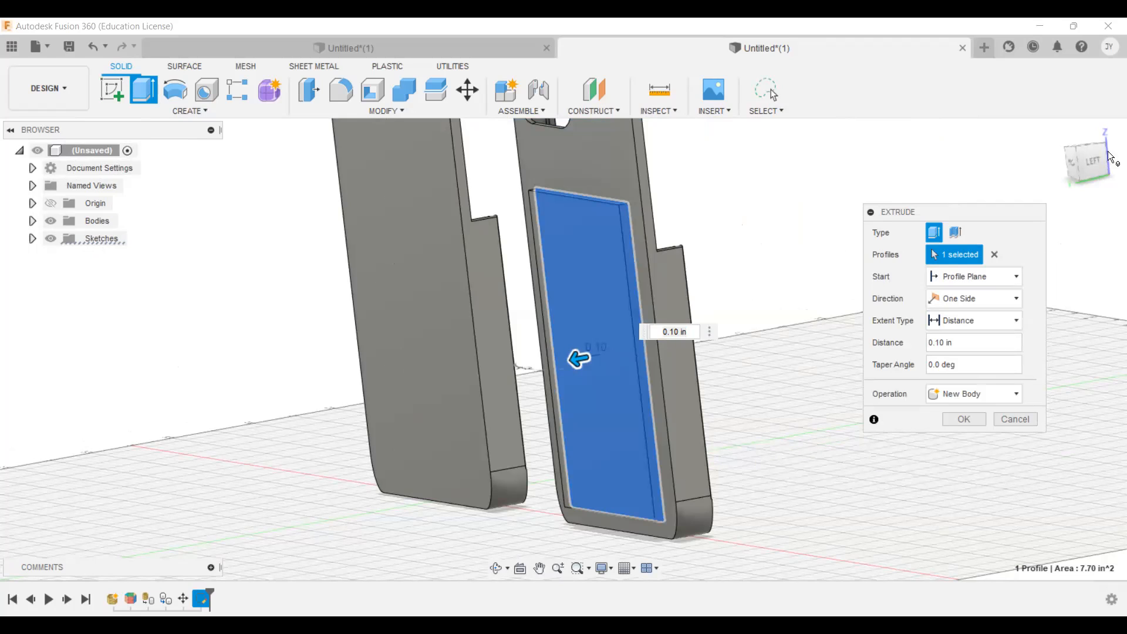
pyautogui.click(964, 419)
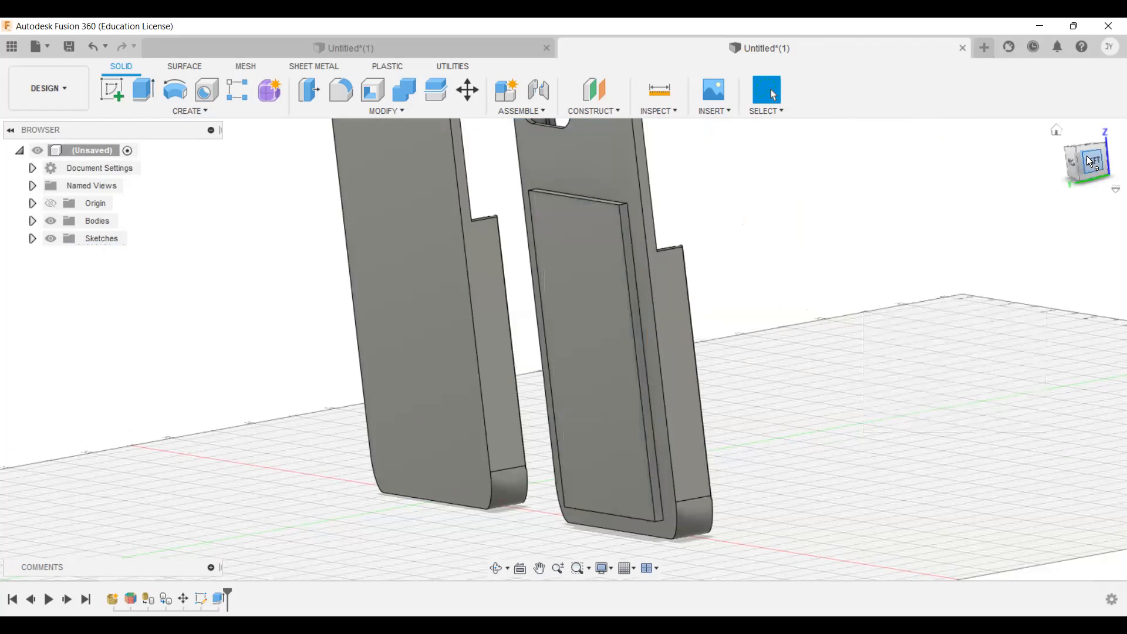
# Sketch a thin two-point rectangle inset within the narrow upper end face of the raised rectangular body, and finish the sketch.
pyautogui.keyDown('shift'); pyautogui.moveTo(563, 350); pyautogui.dragTo(622, 353, button='middle'); pyautogui.keyUp('shift')
pyautogui.moveTo(1080, 157)
pyautogui.mouseDown()
pyautogui.moveTo(1094, 138)
pyautogui.moveTo(1120, 158)
pyautogui.moveTo(1101, 158)
pyautogui.mouseUp()
pyautogui.moveTo(563, 349)
pyautogui.keyDown('shift'); pyautogui.mouseDown(button='middle')
pyautogui.moveTo(458, 337)
pyautogui.moveTo(449, 305)
pyautogui.moveTo(434, 302)
pyautogui.moveTo(516, 370)
pyautogui.moveTo(552, 367)
pyautogui.moveTo(514, 293)
pyautogui.moveTo(526, 308)
pyautogui.moveTo(546, 301)
pyautogui.moveTo(499, 364)
pyautogui.moveTo(502, 299)
pyautogui.moveTo(567, 337)
pyautogui.moveTo(540, 299)
pyautogui.mouseUp(button='middle'); pyautogui.keyUp('shift')
pyautogui.scroll(-1, 510, 252)
pyautogui.scroll(5, 510, 252)
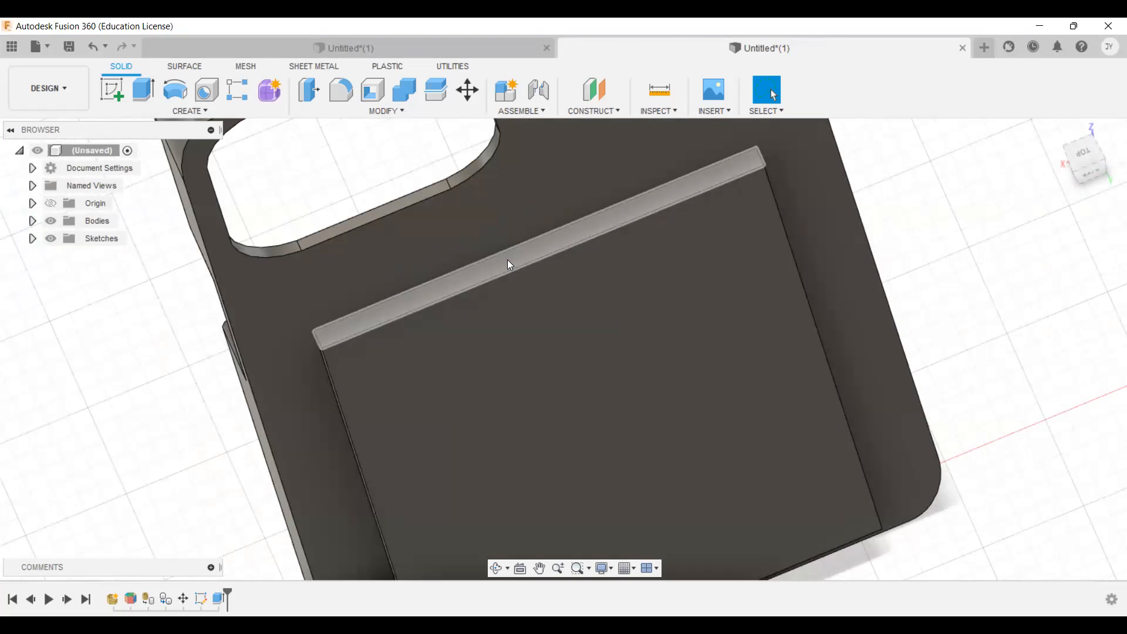
pyautogui.click(112, 89)
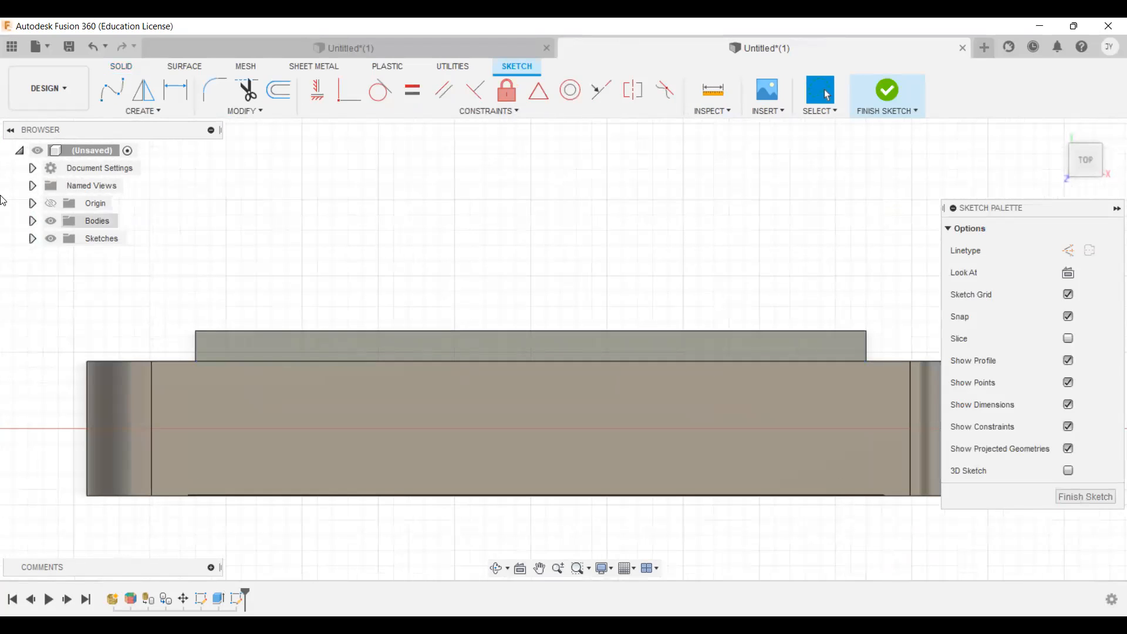
pyautogui.click(133, 112)
pyautogui.moveTo(194, 148)
pyautogui.click(234, 149)
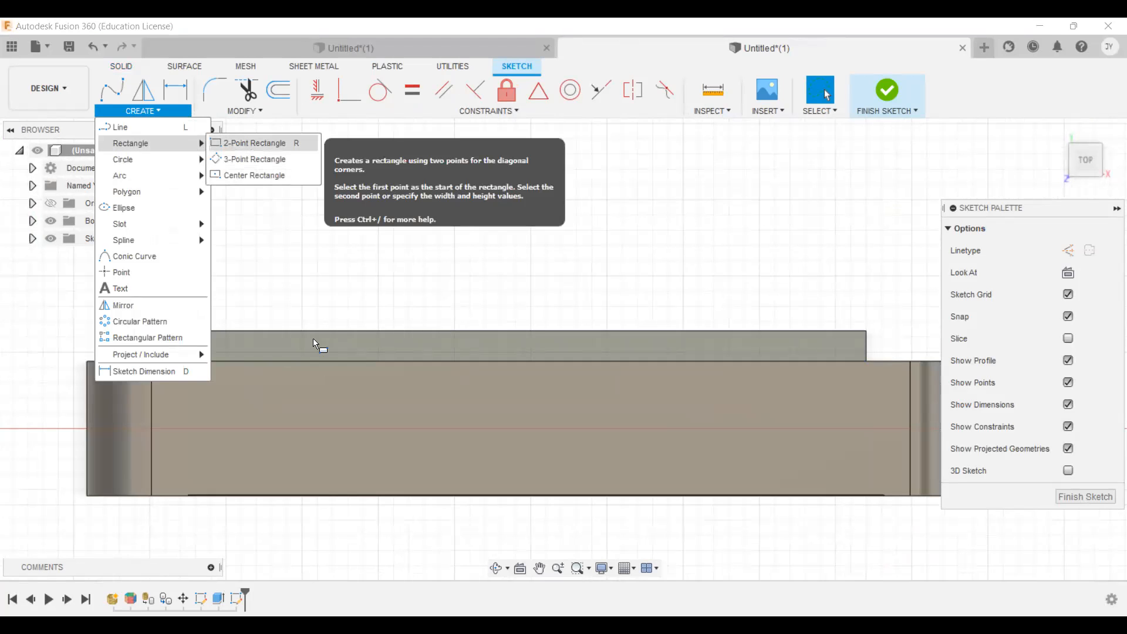
pyautogui.scroll(-1, 744, 412)
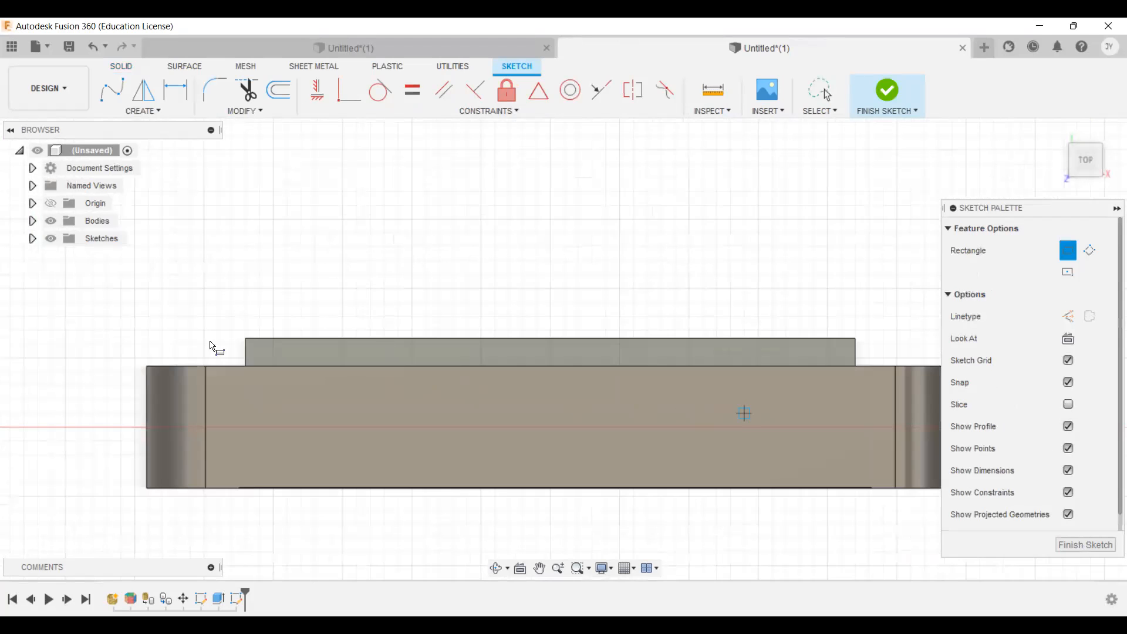
pyautogui.scroll(5, 206, 341)
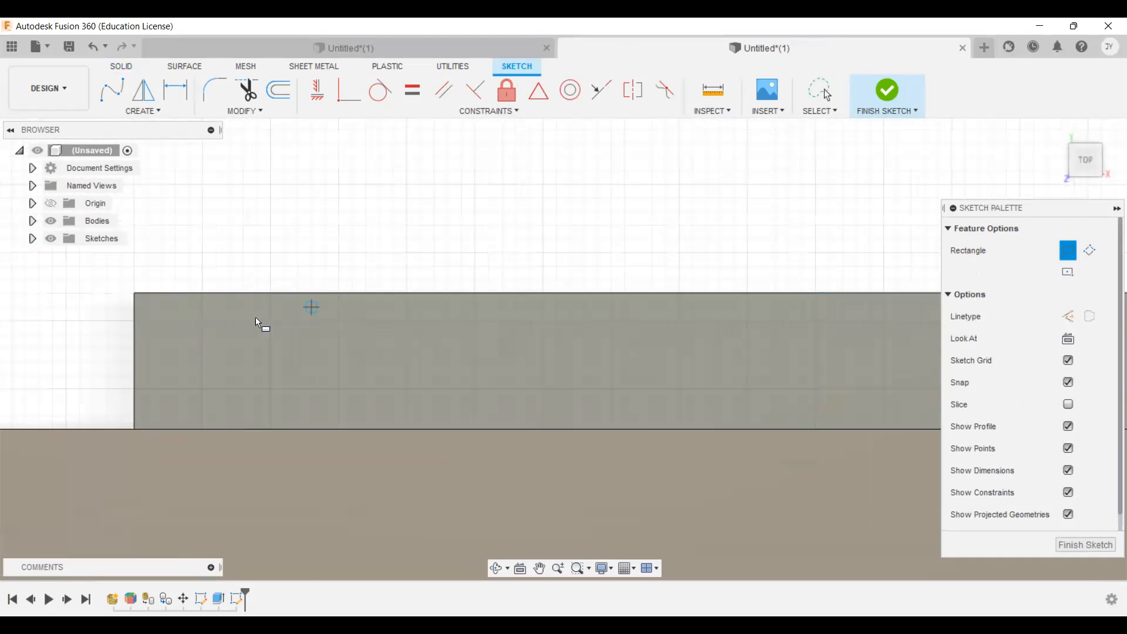
pyautogui.click(229, 334)
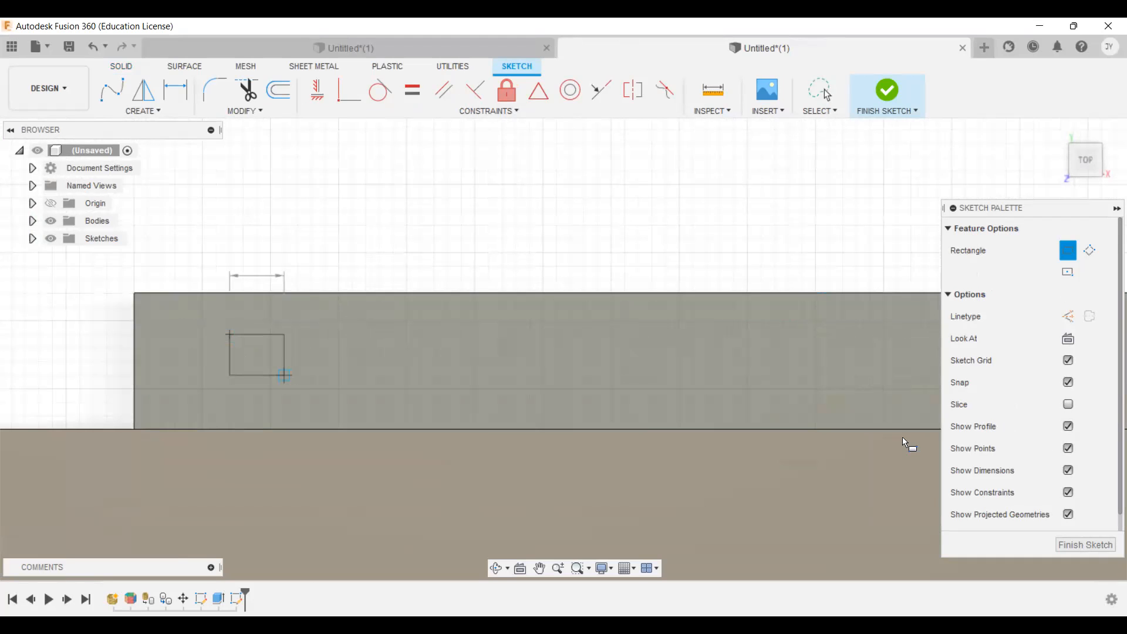
pyautogui.click(790, 389)
pyautogui.scroll(-3, 783, 399)
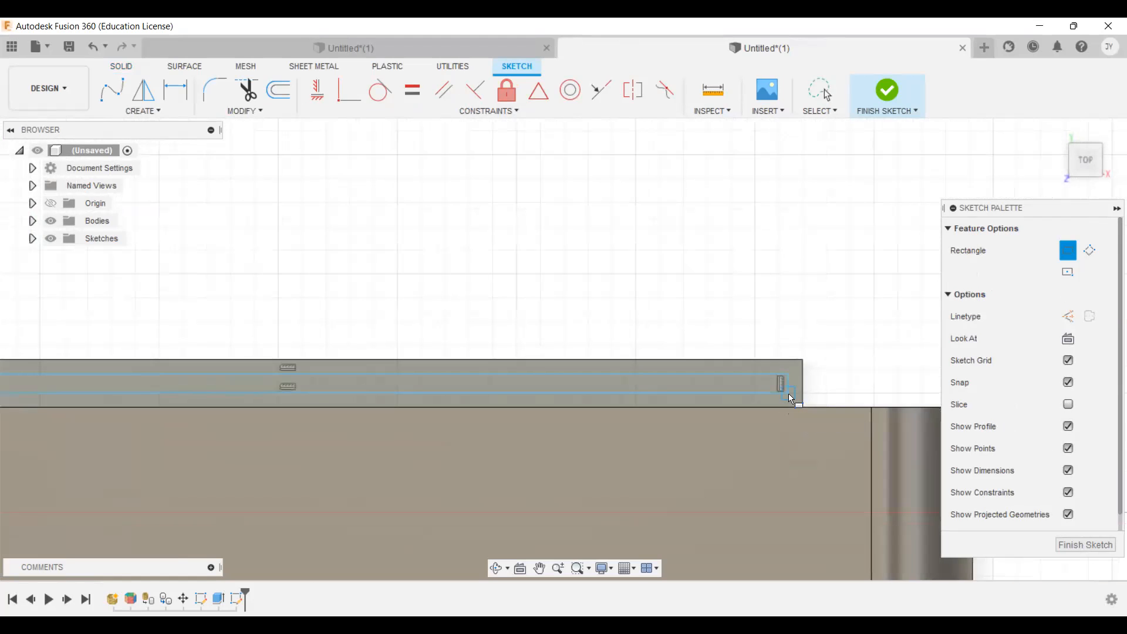
pyautogui.scroll(-2, 788, 397)
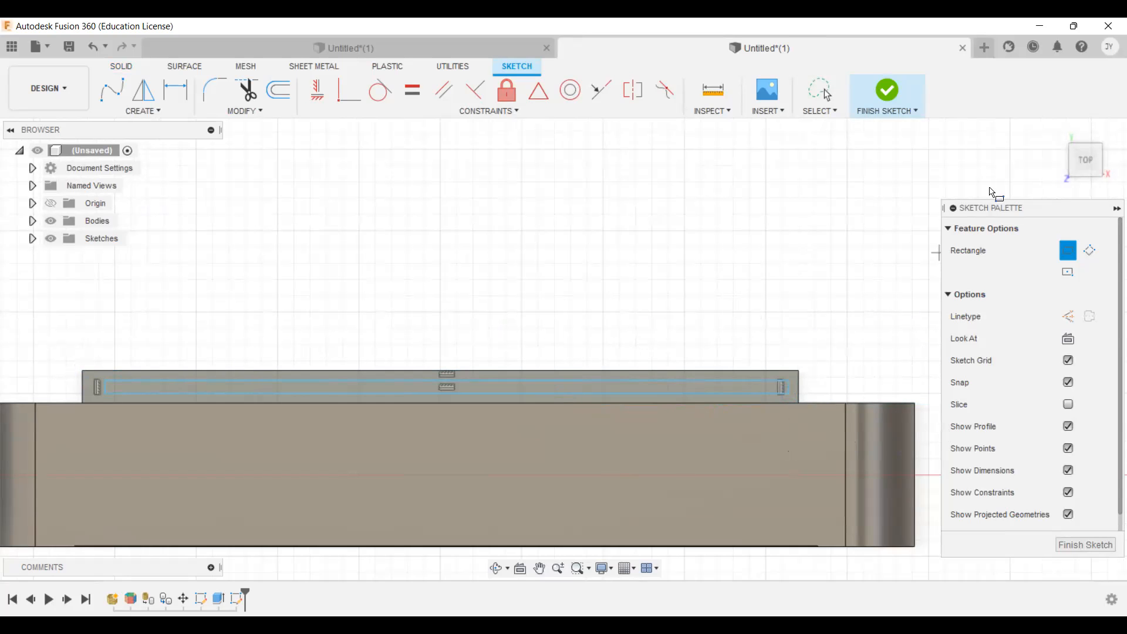
pyautogui.click(881, 99)
# Extrude the thin rectangle profile -3.40 in as a cut down through the rectangular body to form a slot.
pyautogui.moveTo(1085, 164)
pyautogui.mouseDown()
pyautogui.moveTo(1085, 154)
pyautogui.moveTo(1080, 167)
pyautogui.mouseUp()
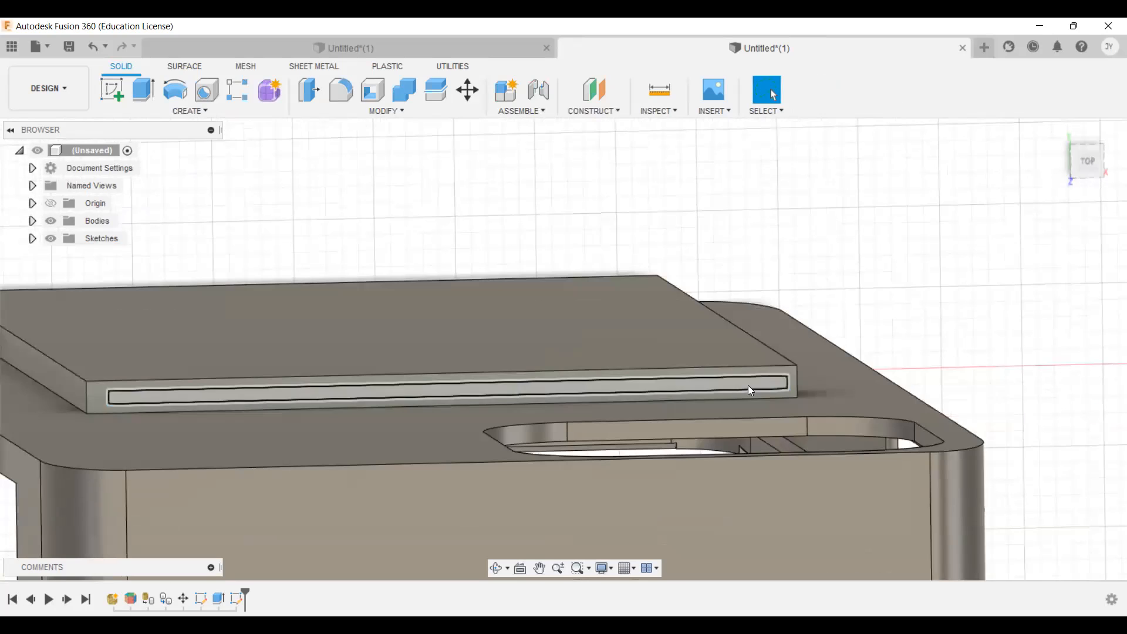
pyautogui.scroll(3, 750, 387)
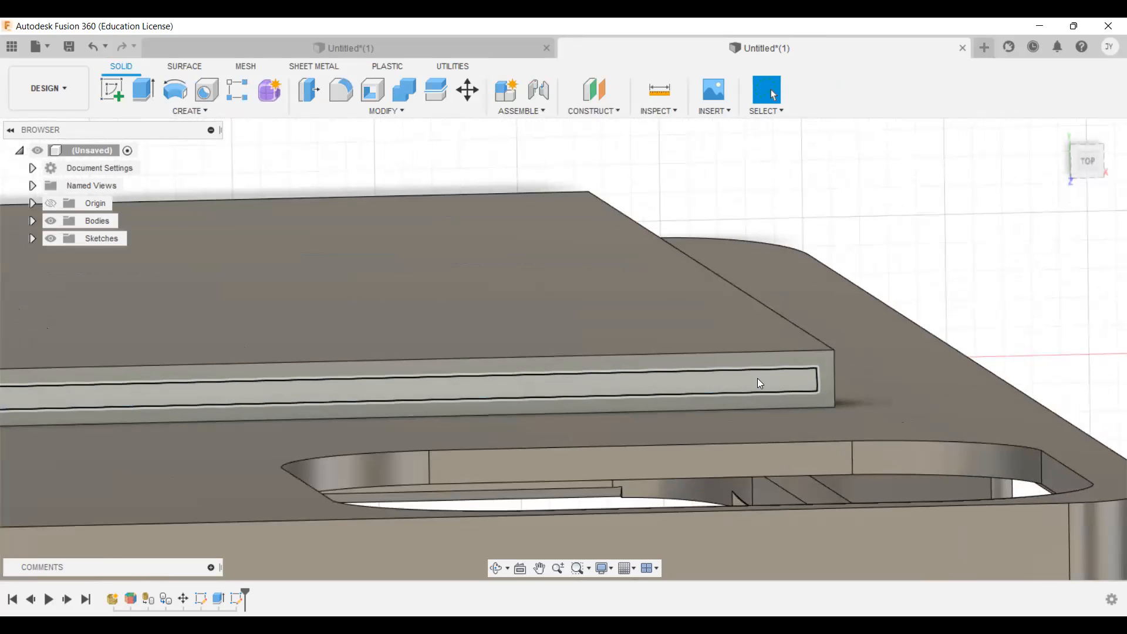
pyautogui.click(803, 387)
pyautogui.scroll(-1, 805, 391)
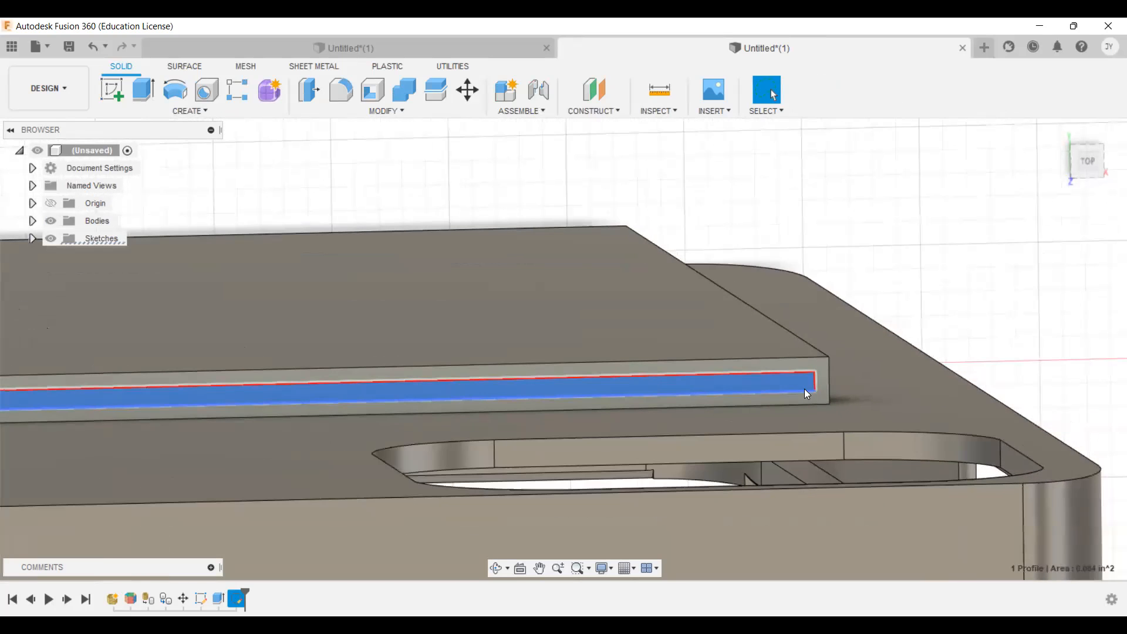
pyautogui.scroll(-3, 804, 388)
pyautogui.moveTo(1082, 170)
pyautogui.mouseDown()
pyautogui.moveTo(1060, 163)
pyautogui.moveTo(992, 213)
pyautogui.moveTo(1038, 182)
pyautogui.moveTo(1057, 226)
pyautogui.moveTo(1071, 216)
pyautogui.mouseUp()
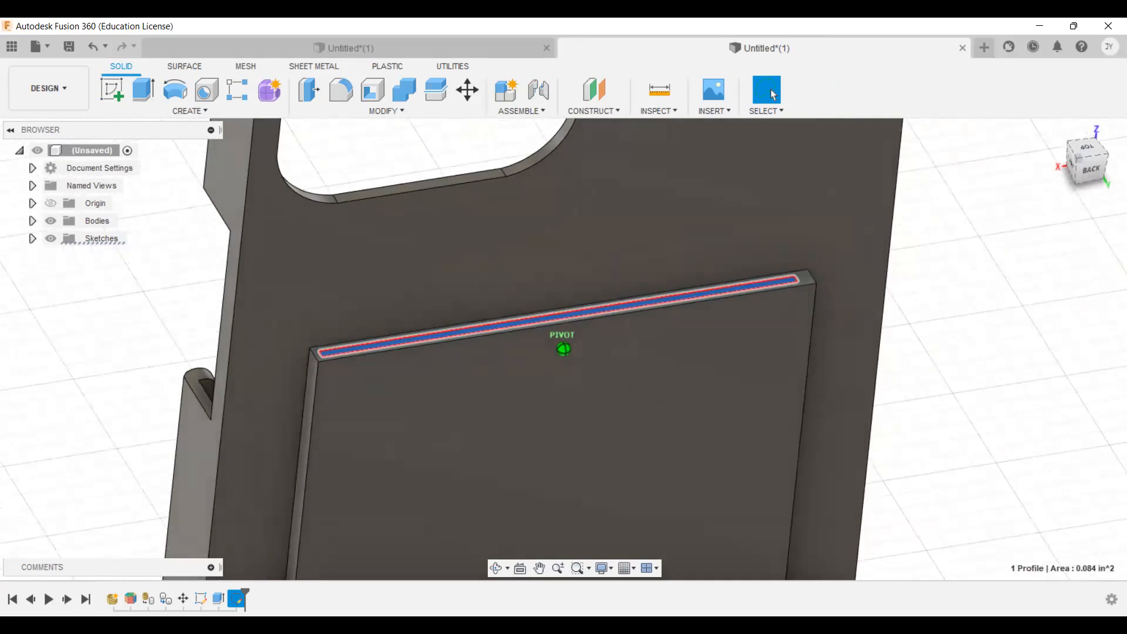
pyautogui.scroll(-5, 870, 238)
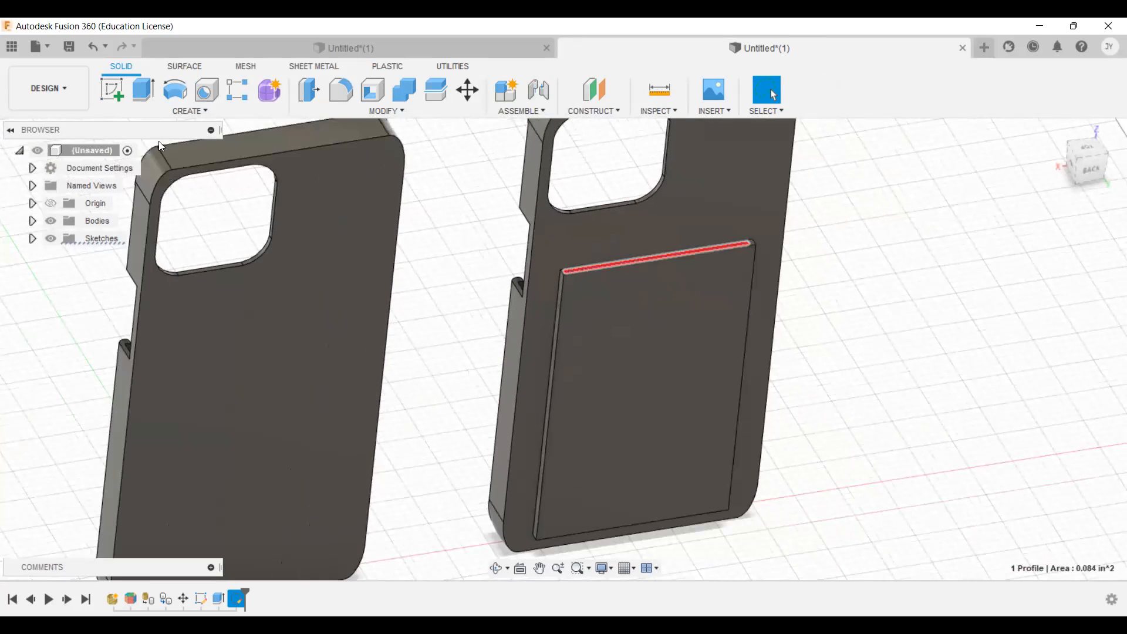
pyautogui.click(142, 94)
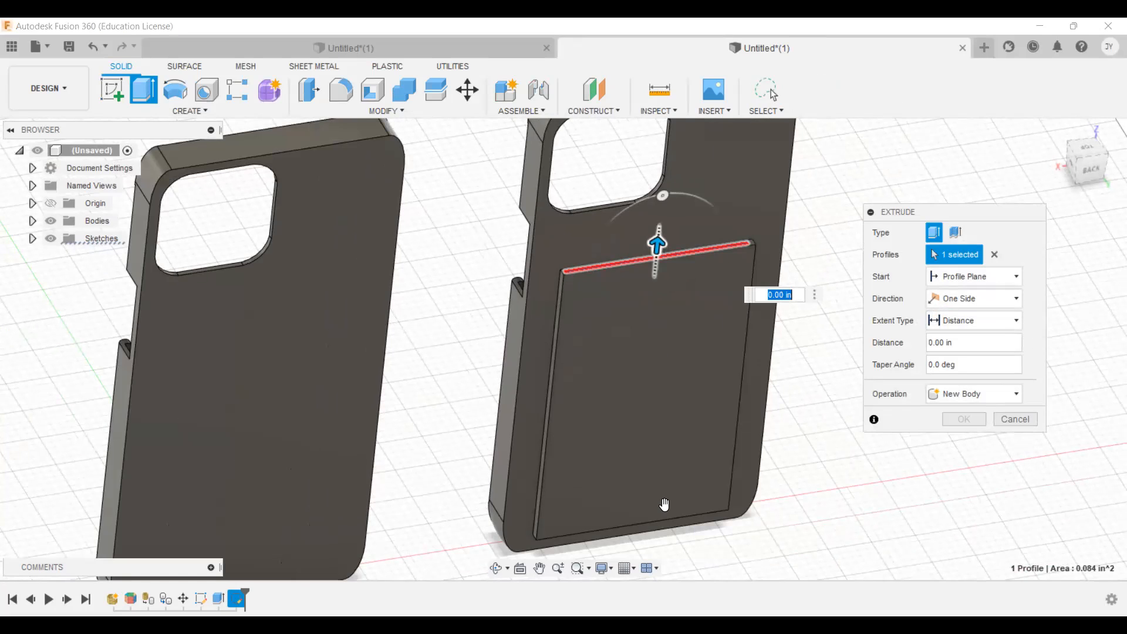
pyautogui.moveTo(664, 505); pyautogui.dragTo(629, 528)
pyautogui.click(940, 397)
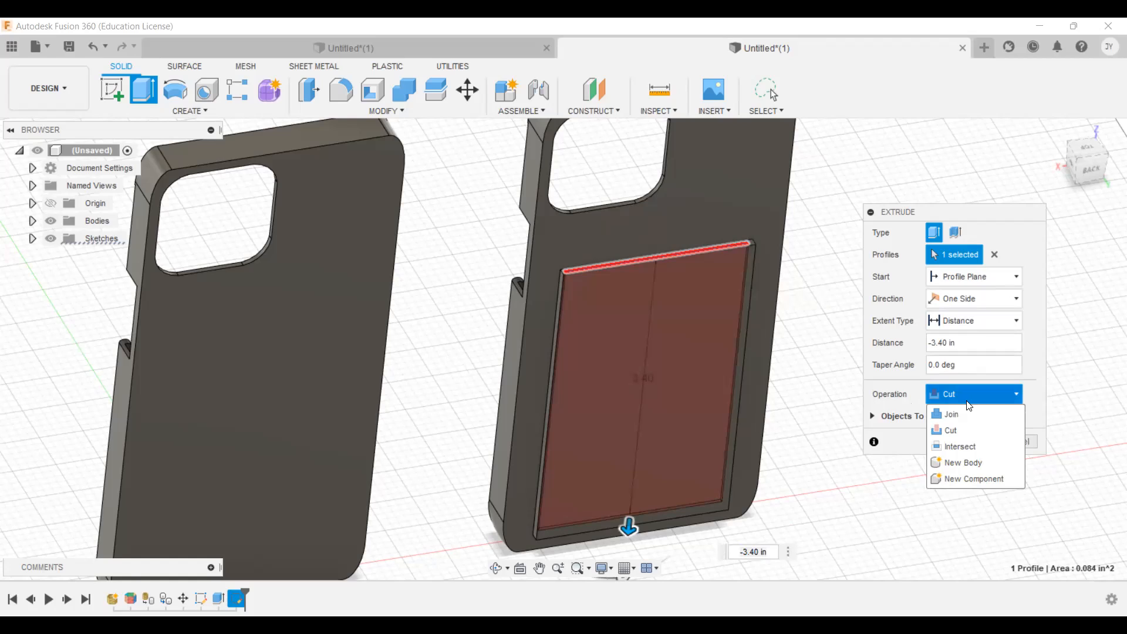
pyautogui.click(1036, 368)
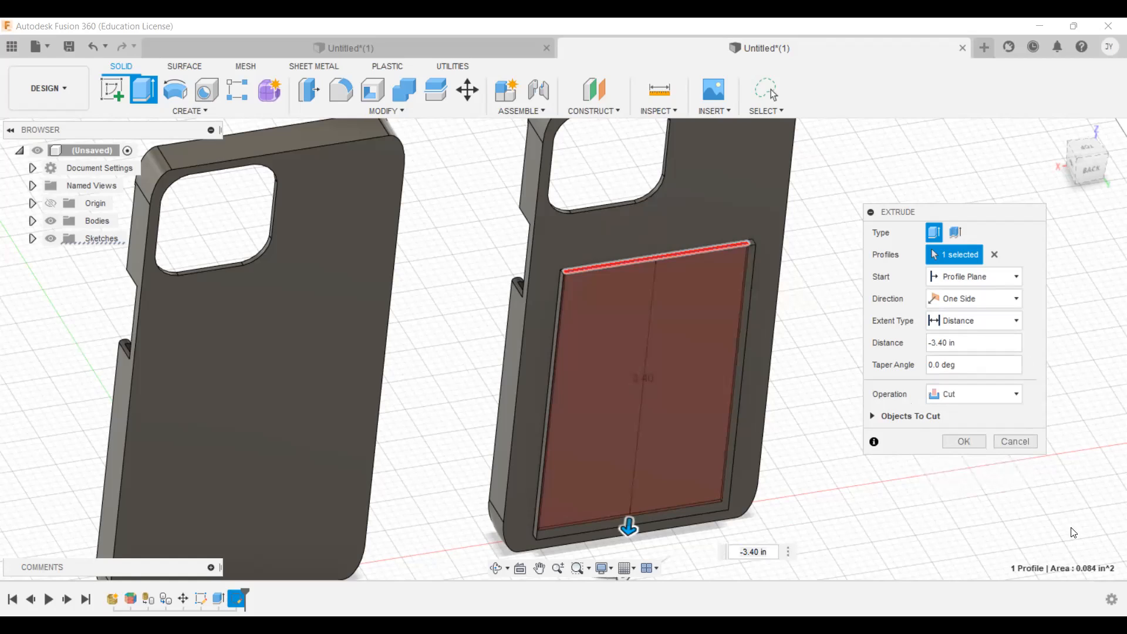
pyautogui.click(962, 441)
# Fillet the two long outer edges of the slotted rectangular body with a constant radius.
pyautogui.keyDown('shift'); pyautogui.moveTo(1094, 153); pyautogui.dragTo(1092, 162, button='middle'); pyautogui.keyUp('shift')
pyautogui.moveTo(1091, 161)
pyautogui.mouseDown()
pyautogui.moveTo(1094, 183)
pyautogui.moveTo(1078, 150)
pyautogui.moveTo(1056, 186)
pyautogui.moveTo(1070, 147)
pyautogui.moveTo(1095, 153)
pyautogui.moveTo(1063, 162)
pyautogui.moveTo(1076, 147)
pyautogui.moveTo(1093, 163)
pyautogui.mouseUp()
pyautogui.scroll(-3, 590, 377)
pyautogui.scroll(3, 590, 377)
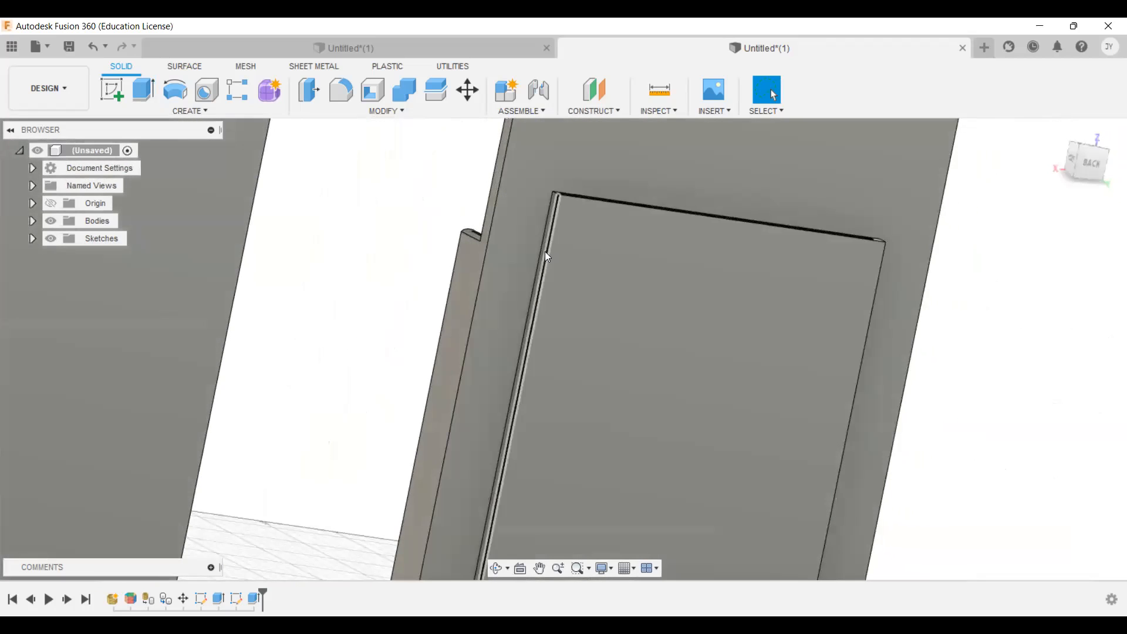
pyautogui.click(545, 252)
pyautogui.moveTo(1097, 177); pyautogui.dragTo(1101, 182)
pyautogui.click(888, 296)
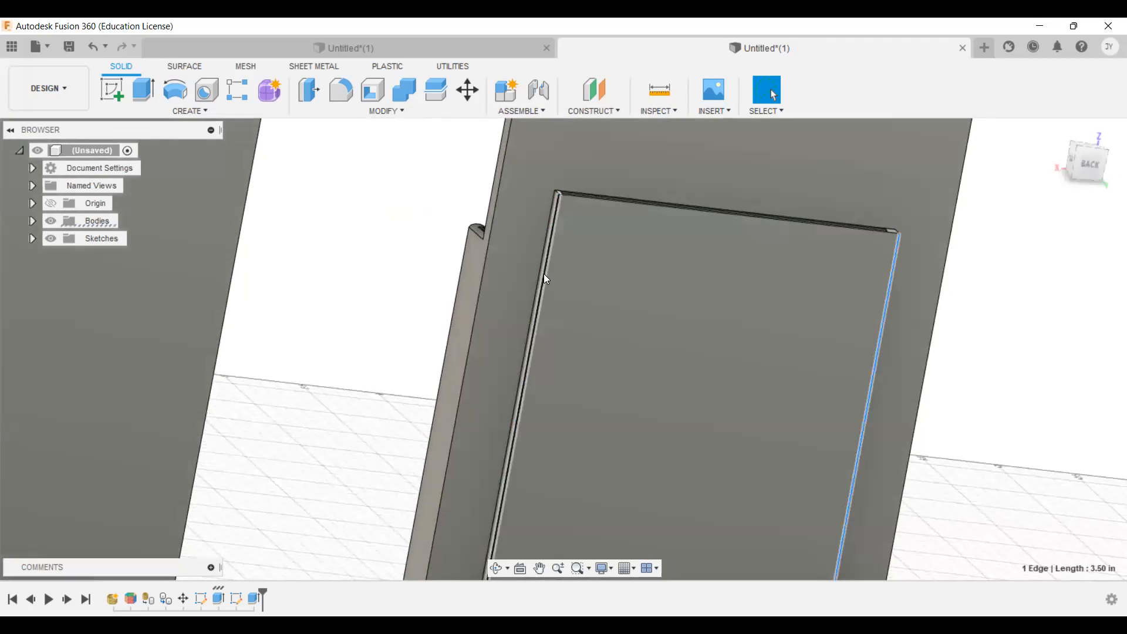
pyautogui.keyDown('ctrl'); pyautogui.click(545, 277); pyautogui.keyUp('ctrl')
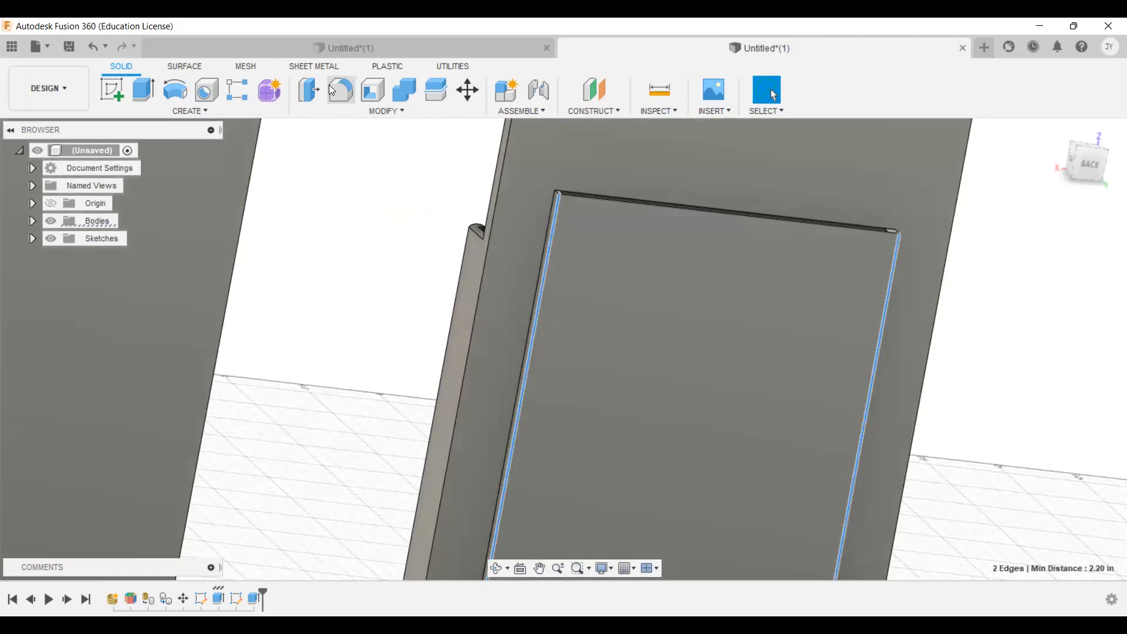
pyautogui.press('f')
pyautogui.scroll(5, 543, 271)
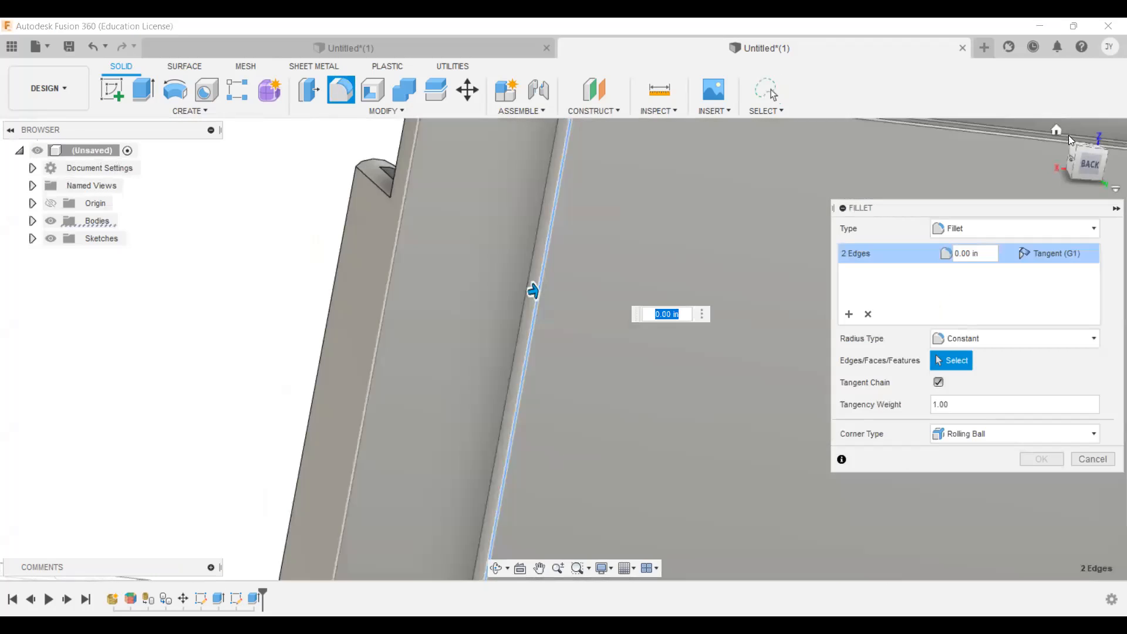
pyautogui.moveTo(1086, 168); pyautogui.dragTo(1080, 188)
pyautogui.scroll(-3, 513, 412)
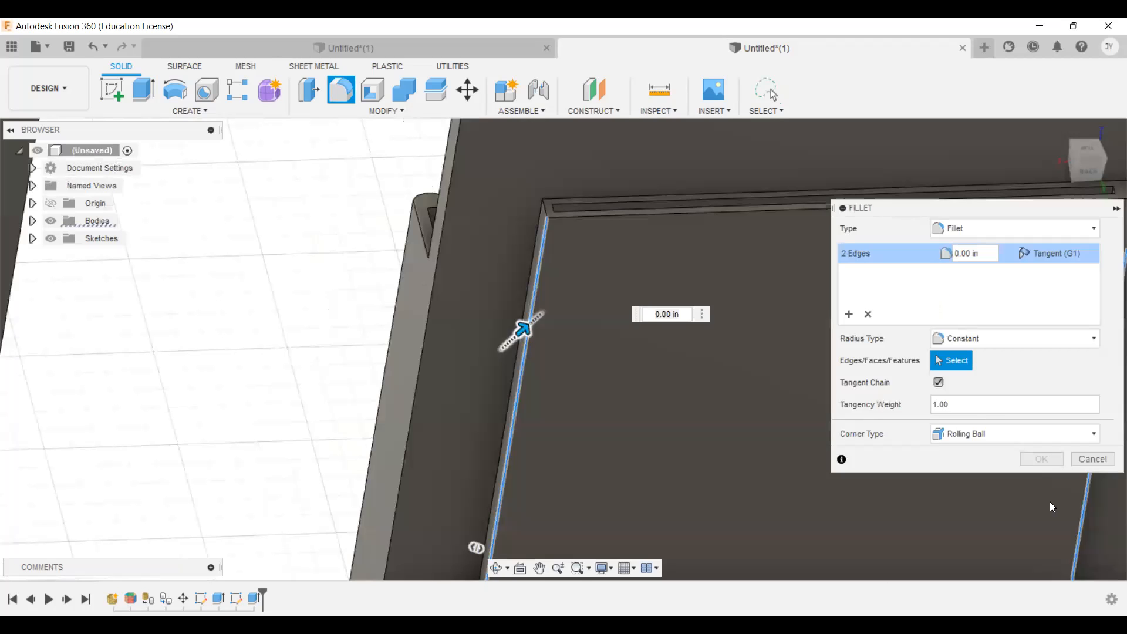
pyautogui.click(1033, 462)
# Try to fillet the two long back edges of the copied case with a 0.45 in constant radius.
pyautogui.scroll(-5, 471, 261)
pyautogui.click(1088, 170)
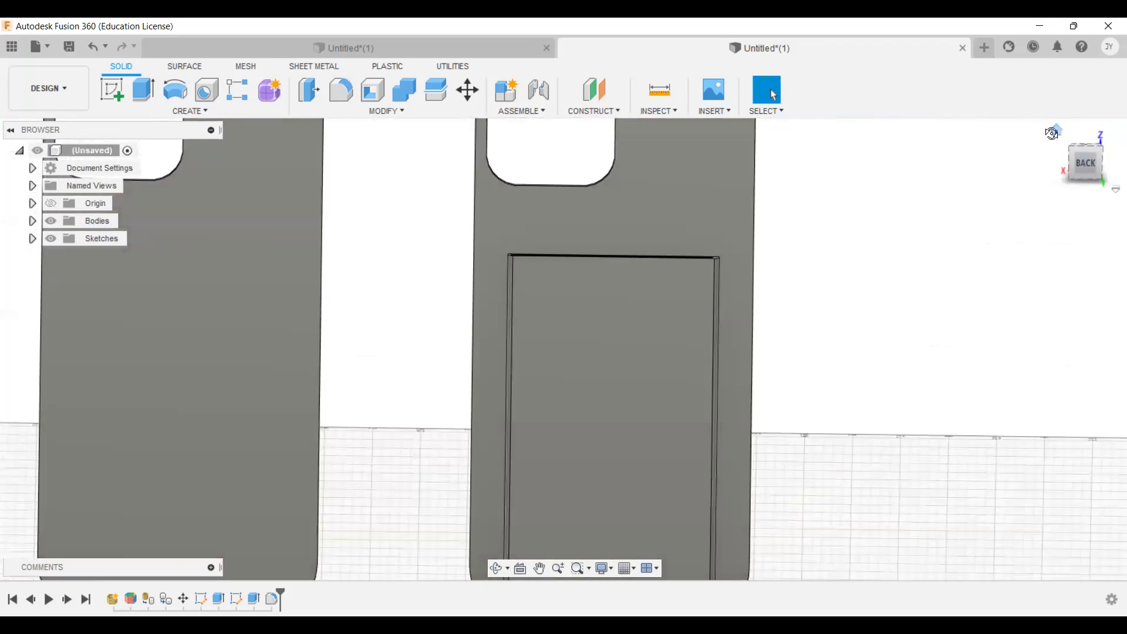
pyautogui.scroll(-5, 925, 292)
pyautogui.scroll(-2, 630, 450)
pyautogui.scroll(1, 870, 318)
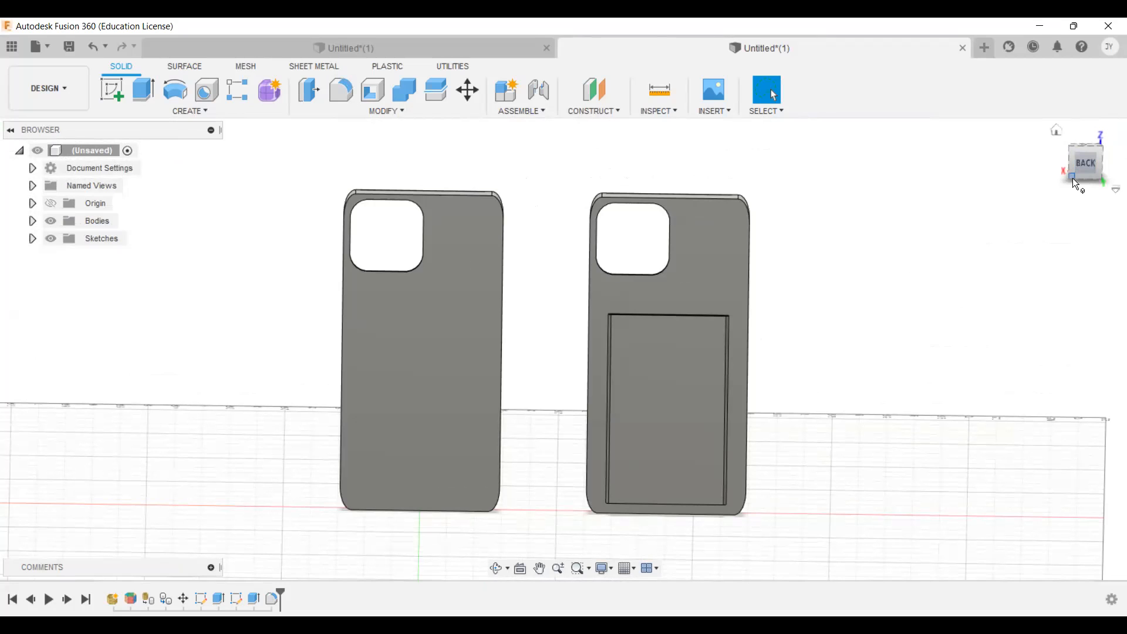
pyautogui.moveTo(1075, 164); pyautogui.dragTo(1111, 170)
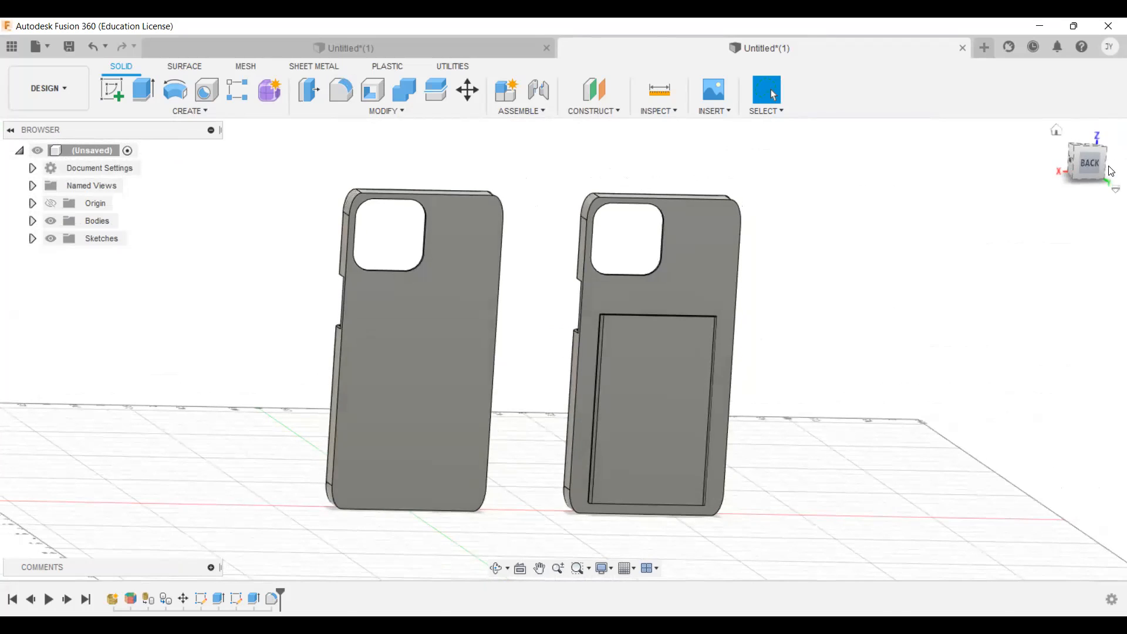
pyautogui.click(575, 380)
pyautogui.keyDown('shift'); pyautogui.moveTo(564, 349); pyautogui.dragTo(714, 289, button='middle'); pyautogui.keyUp('shift')
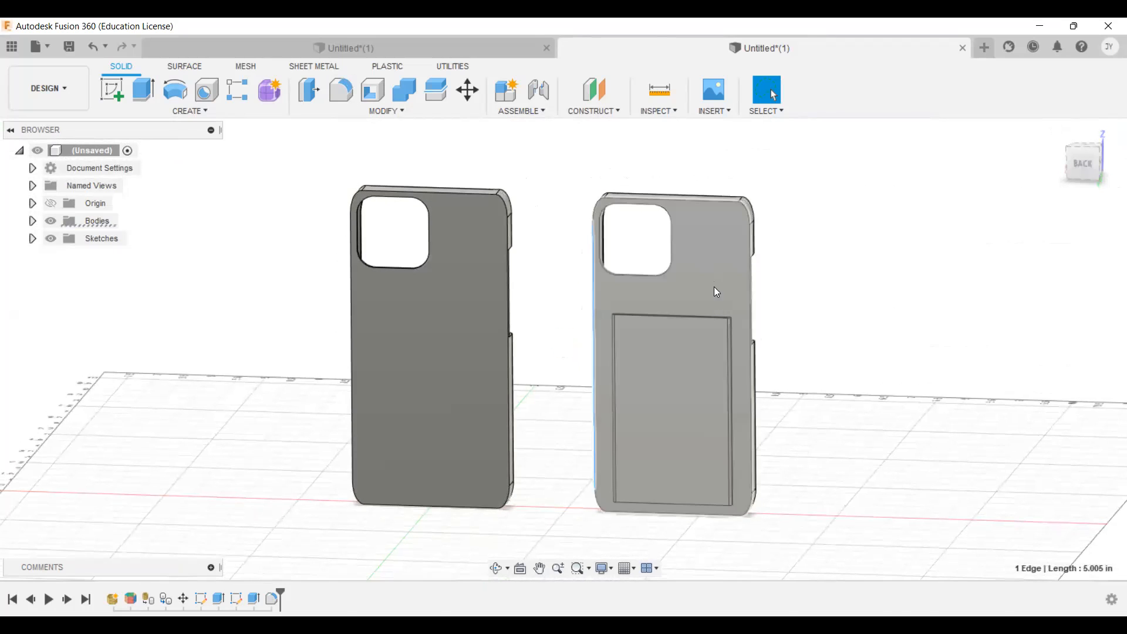
pyautogui.keyDown('shift'); pyautogui.click(752, 325); pyautogui.keyUp('shift')
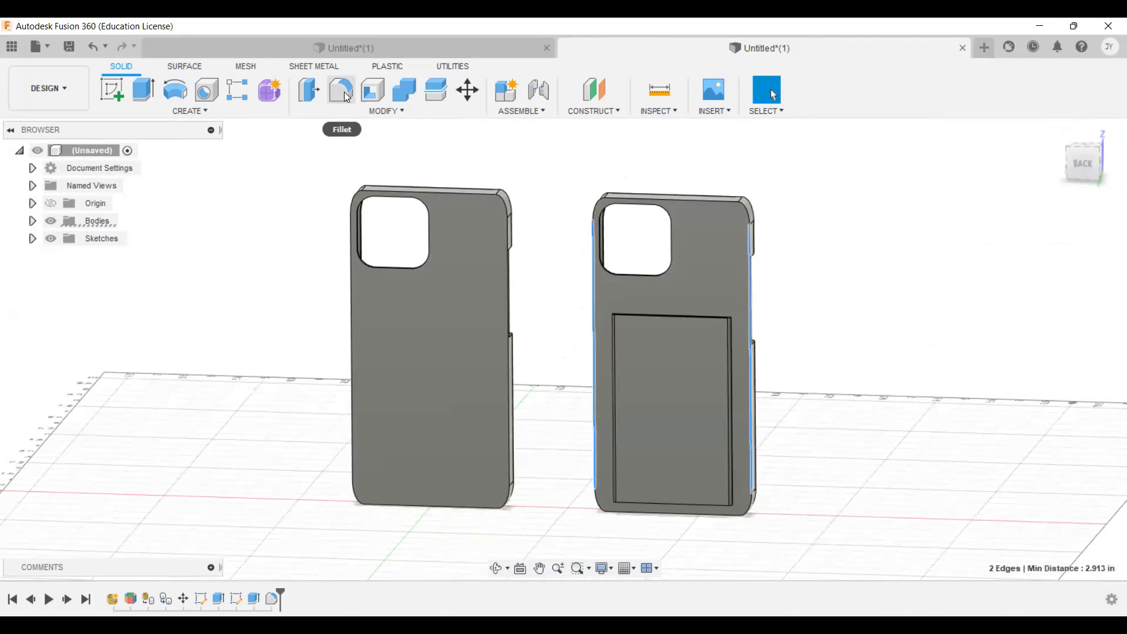
pyautogui.press('f')
pyautogui.scroll(2, 742, 326)
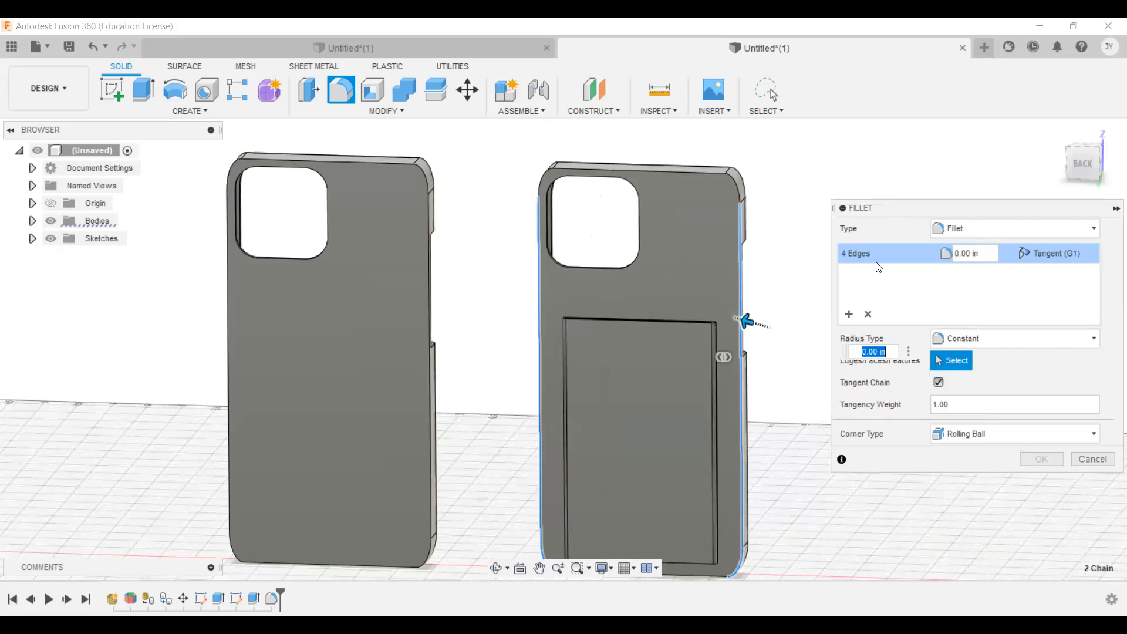
pyautogui.write('0.25')
pyautogui.scroll(4, 690, 322)
pyautogui.moveTo(688, 320); pyautogui.dragTo(686, 318)
pyautogui.click(966, 458)
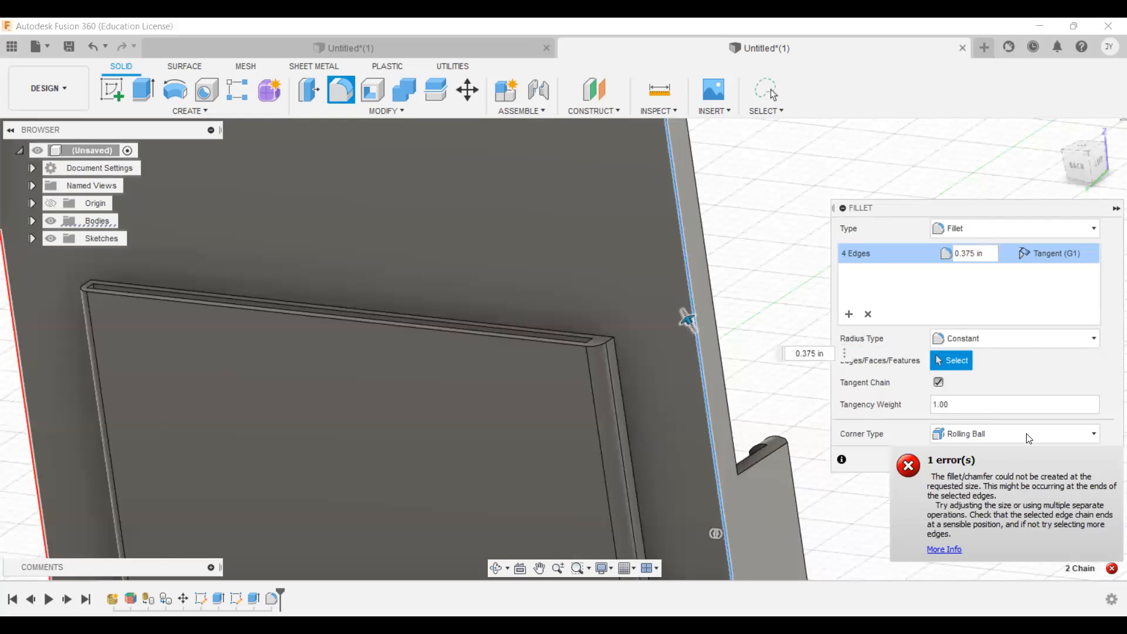
pyautogui.click(1096, 535)
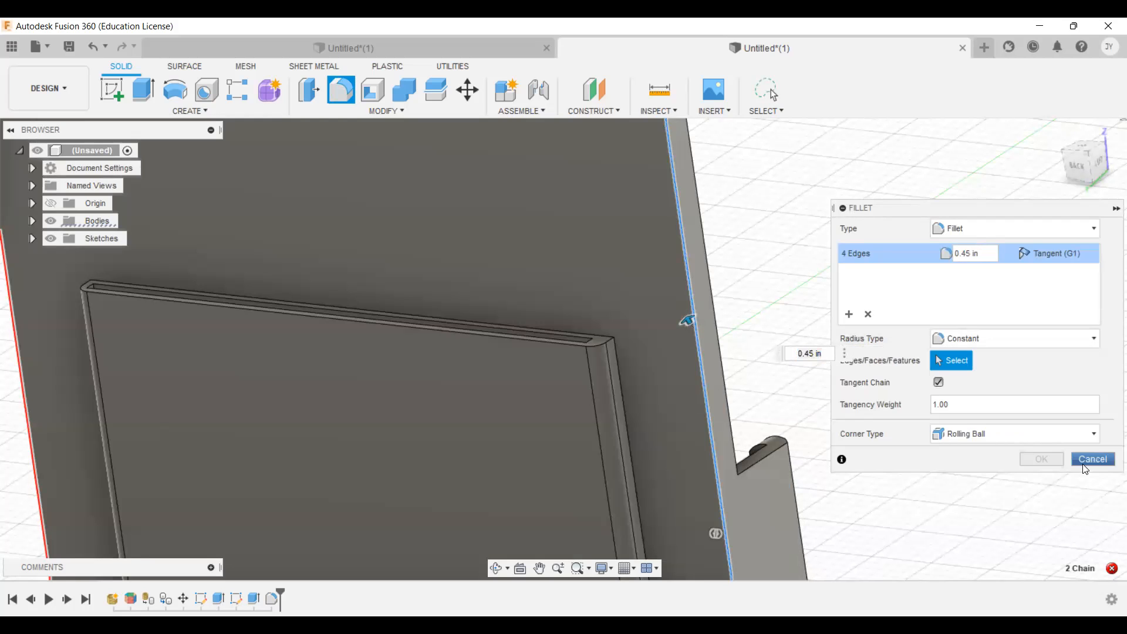
pyautogui.click(1083, 464)
# Try to fillet the two long back edges of the copied case with a constant radius, using 0.15 in and 0.04 in.
pyautogui.click(696, 325)
pyautogui.scroll(-3, 881, 413)
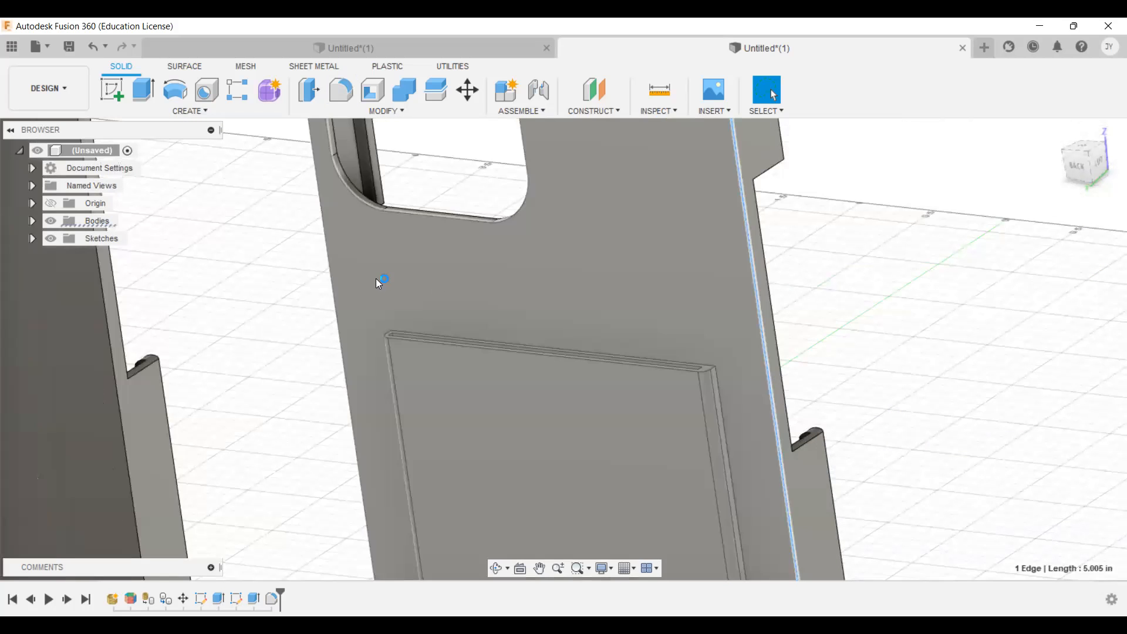
pyautogui.click(334, 307)
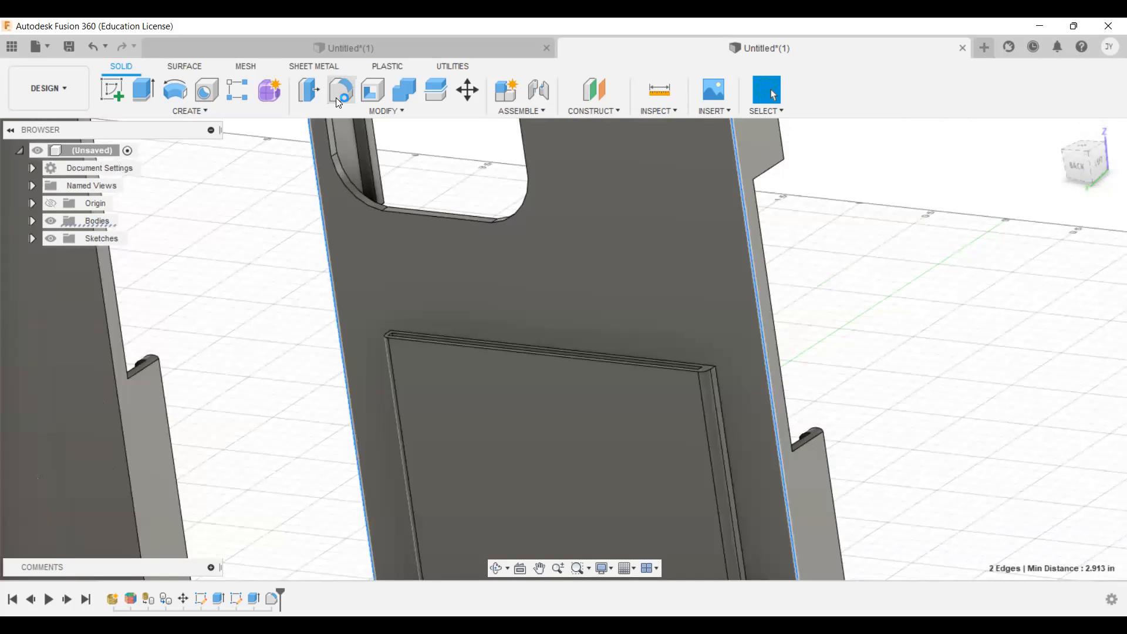
pyautogui.scroll(5, 329, 297)
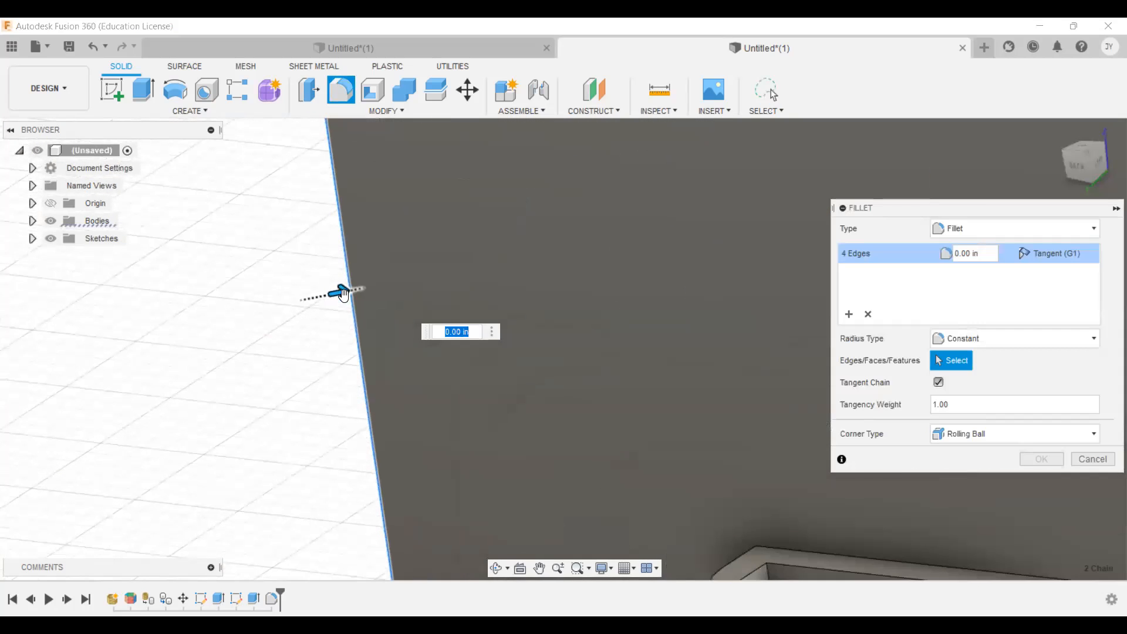
pyautogui.moveTo(344, 297); pyautogui.dragTo(350, 299)
pyautogui.scroll(-5, 428, 375)
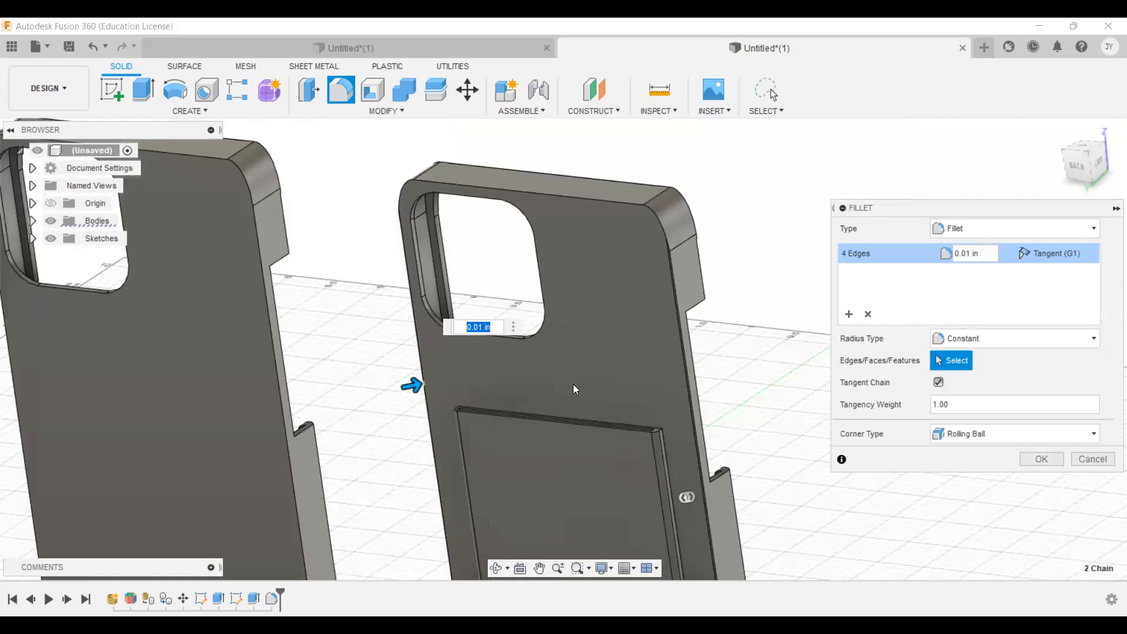
pyautogui.moveTo(419, 386); pyautogui.dragTo(579, 387)
pyautogui.click(569, 421)
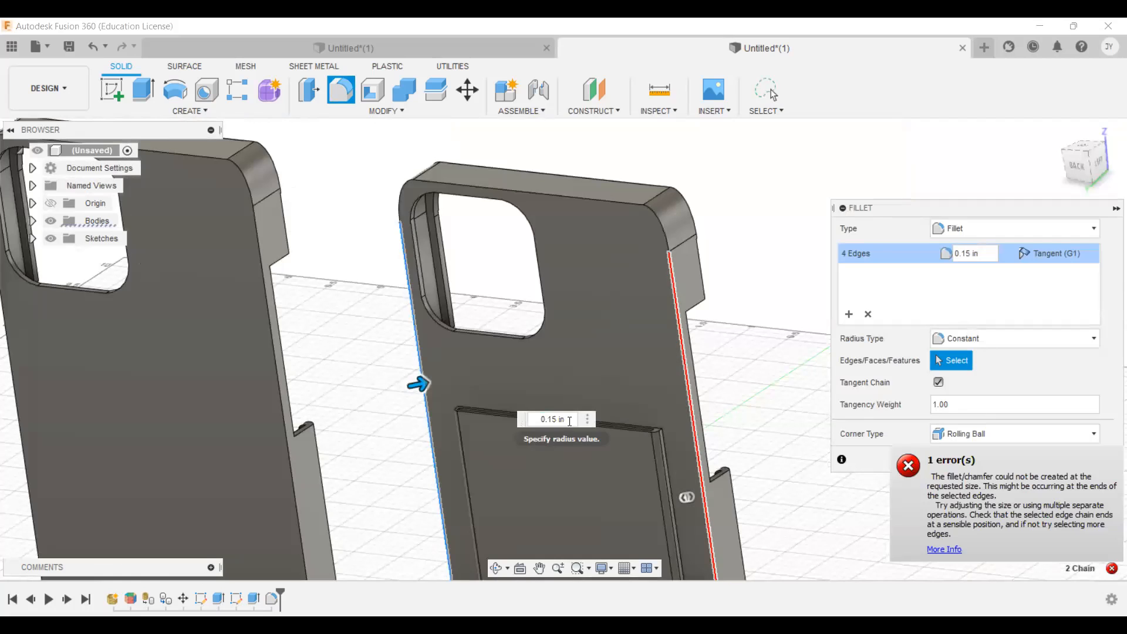
pyautogui.press('BackSpace')
pyautogui.press('BackSpace')
pyautogui.write('04')
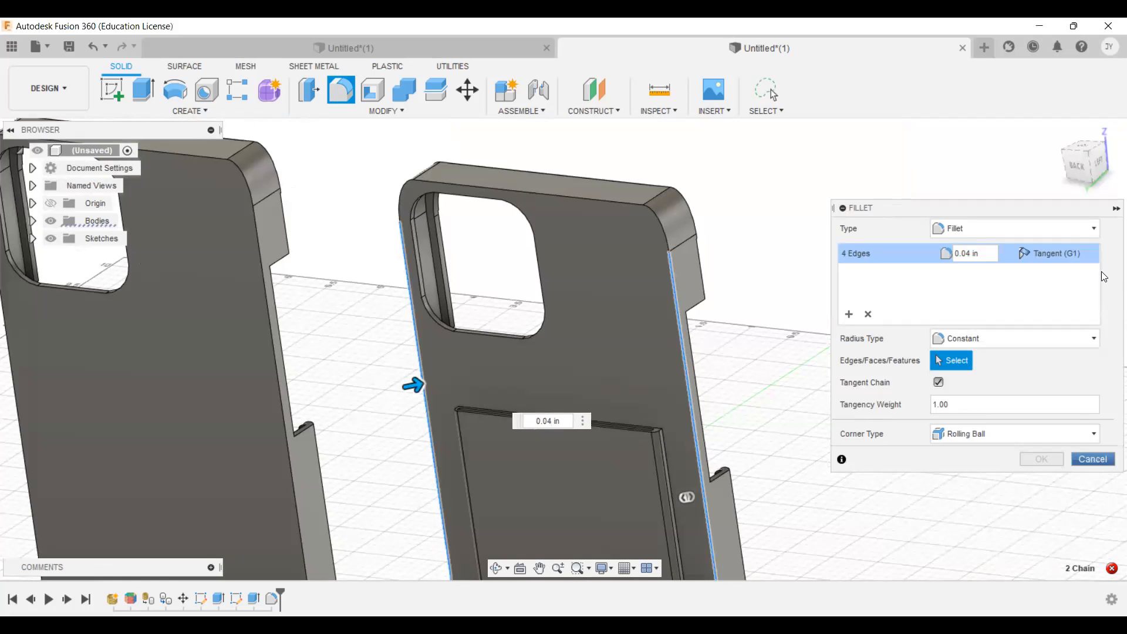
pyautogui.click(1094, 458)
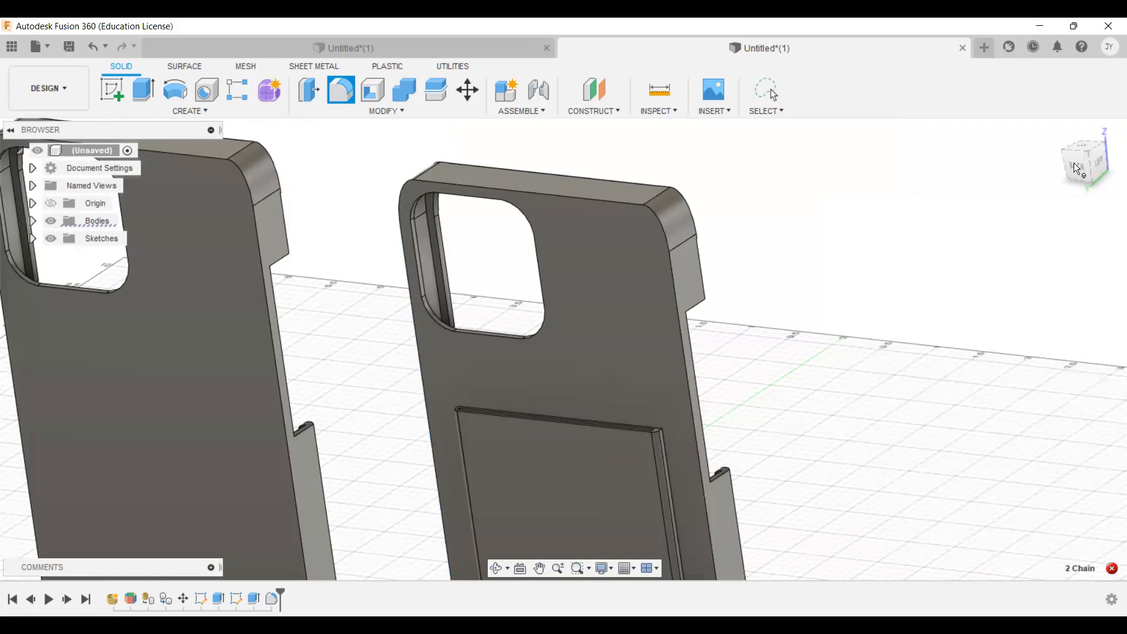
pyautogui.click(1073, 165)
pyautogui.scroll(-6, 890, 202)
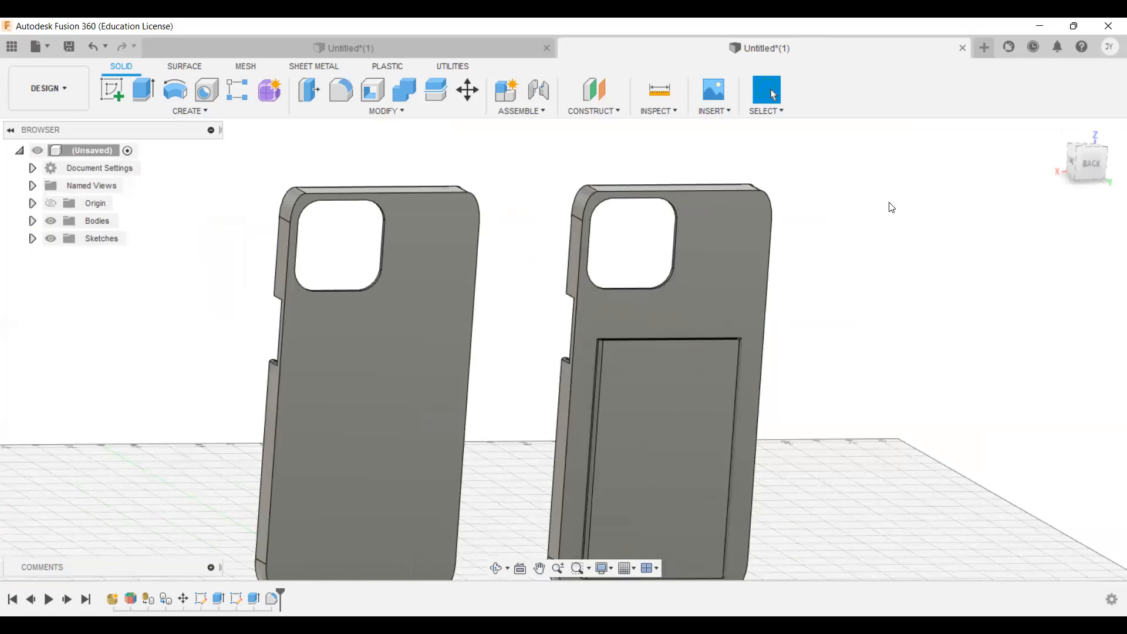
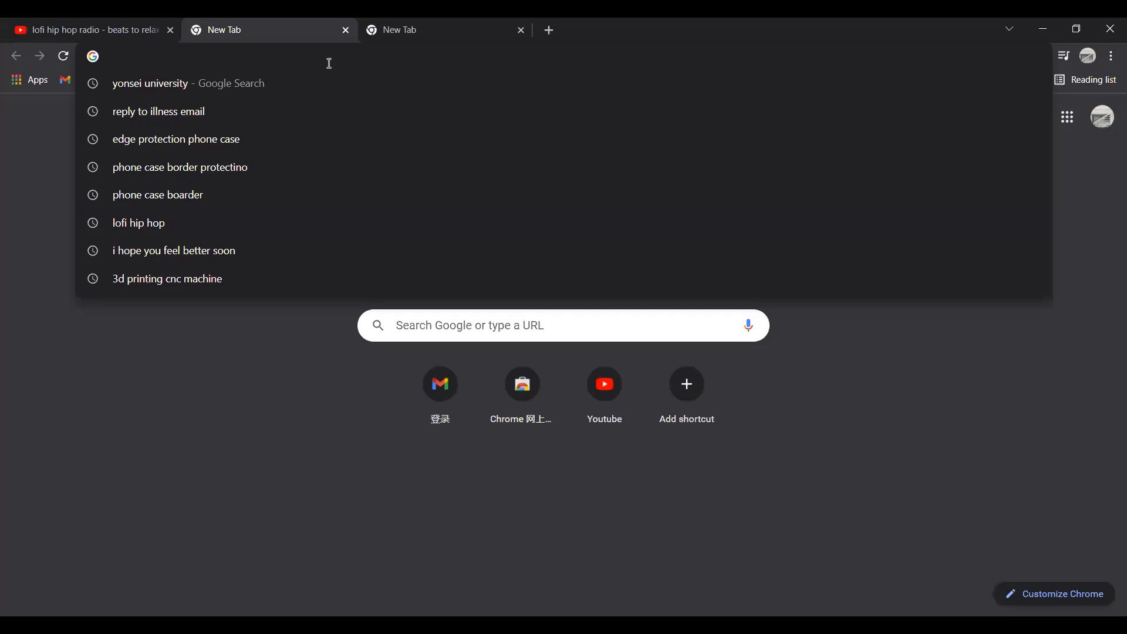
# Switch to Chrome and search Google Images for "pattern cute".
pyautogui.write('pattern ')
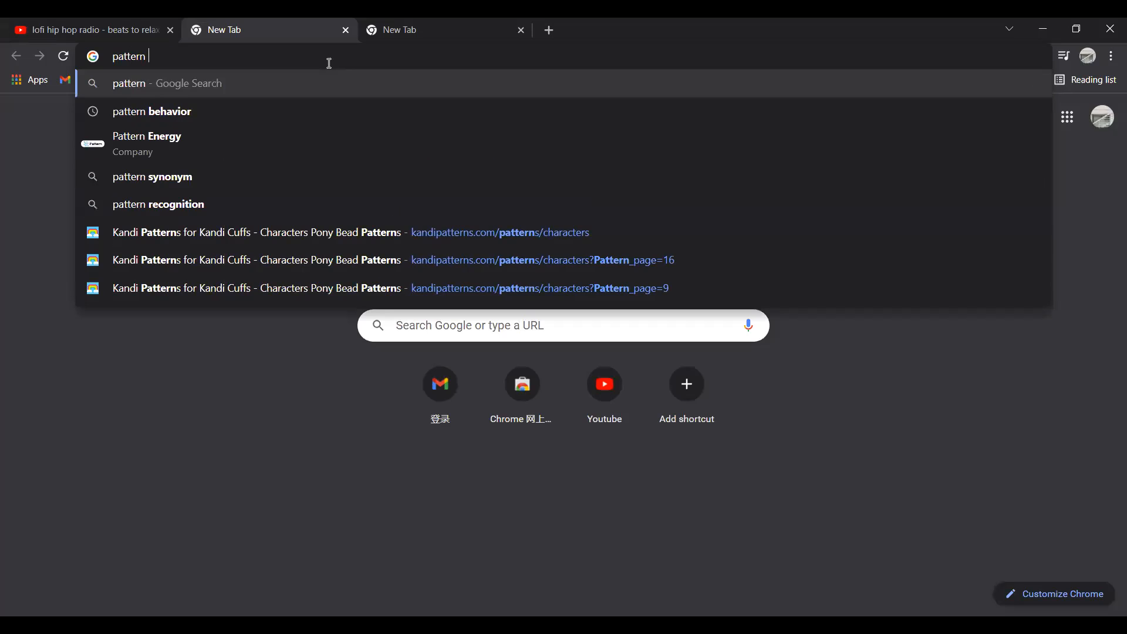
pyautogui.write('cute')
pyautogui.press('Return')
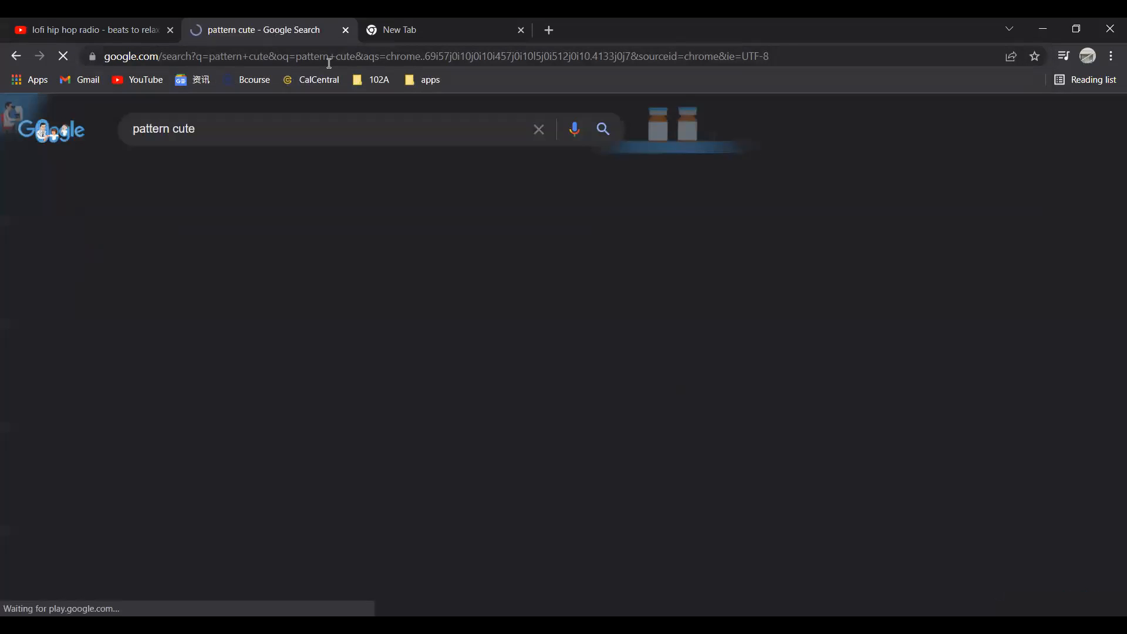
pyautogui.click(206, 174)
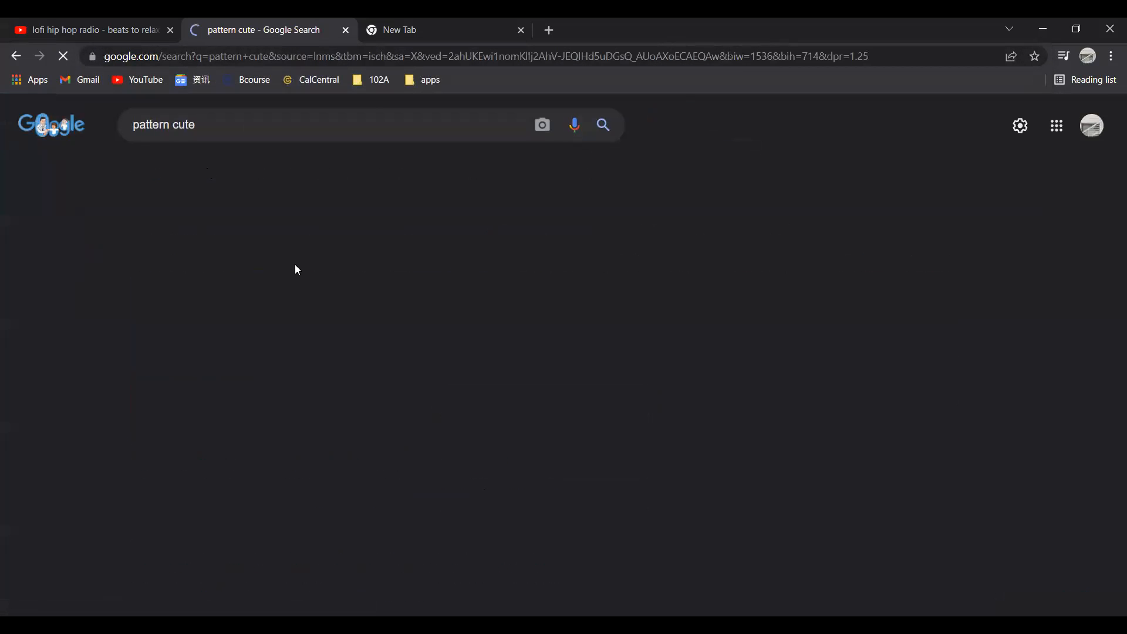
pyautogui.scroll(-5, 273, 303)
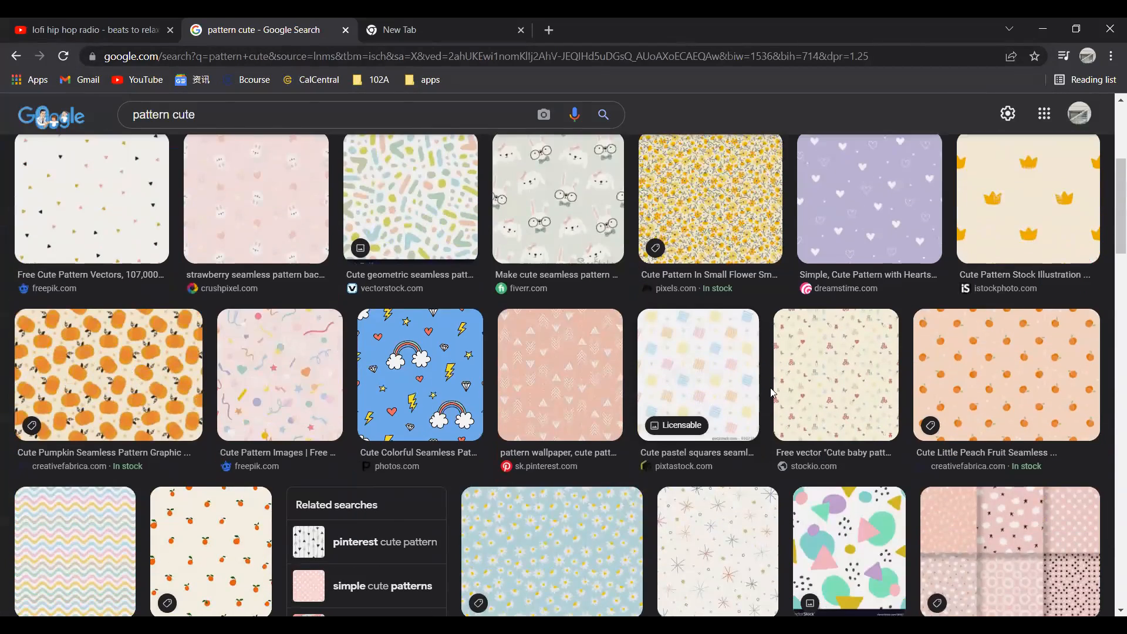
pyautogui.click(1008, 393)
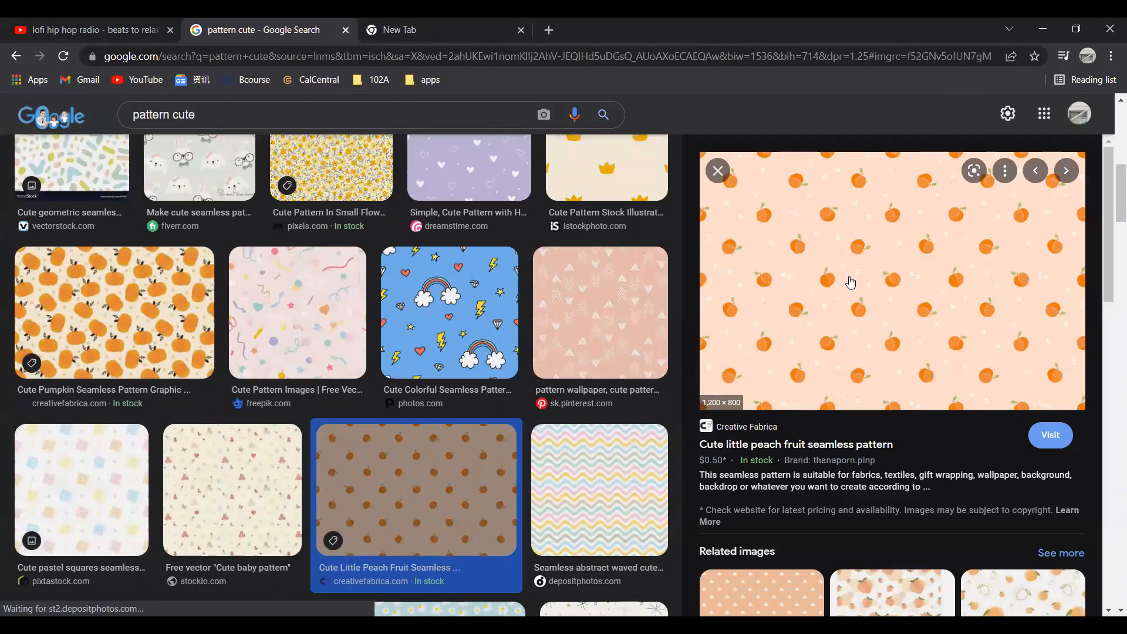
pyautogui.scroll(-5, 466, 289)
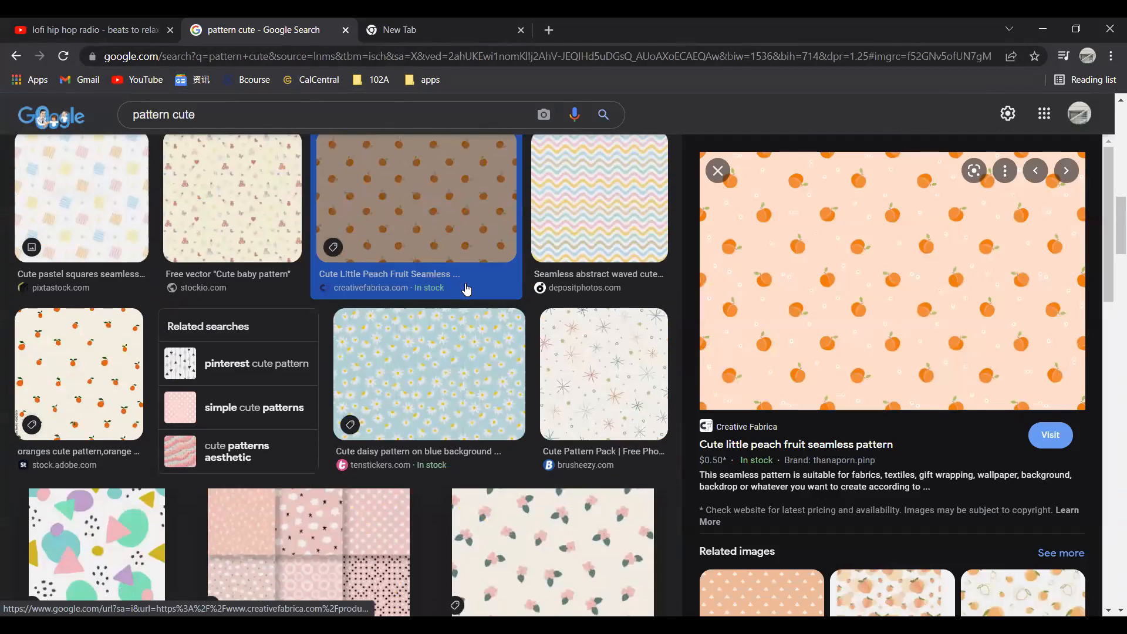
pyautogui.click(606, 373)
pyautogui.rightClick(877, 269)
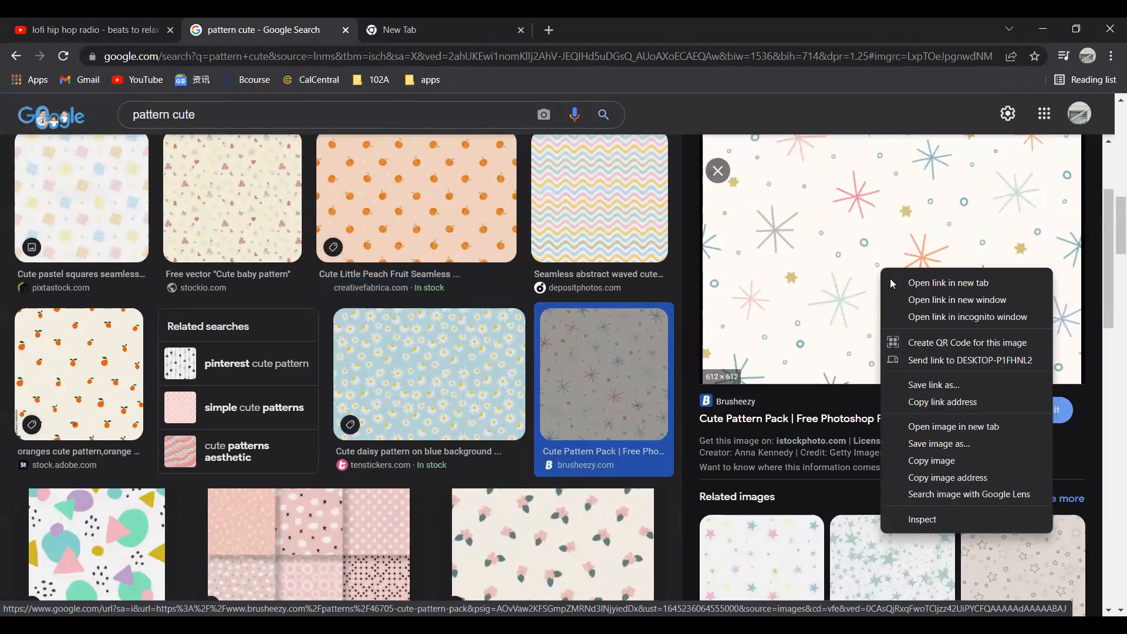
pyautogui.click(933, 442)
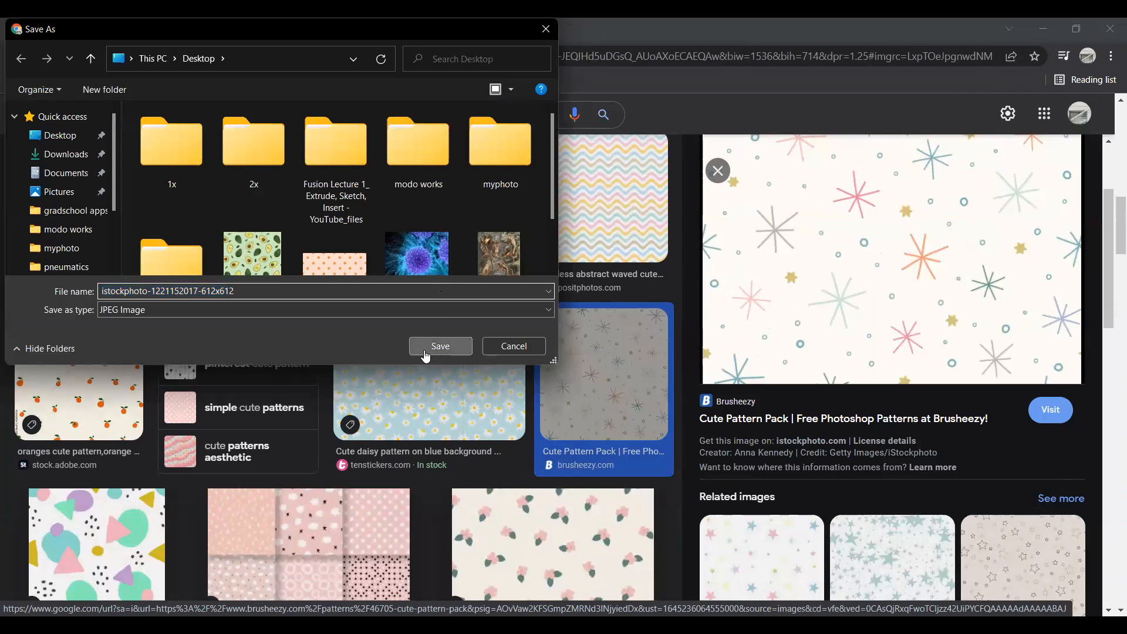
pyautogui.click(440, 346)
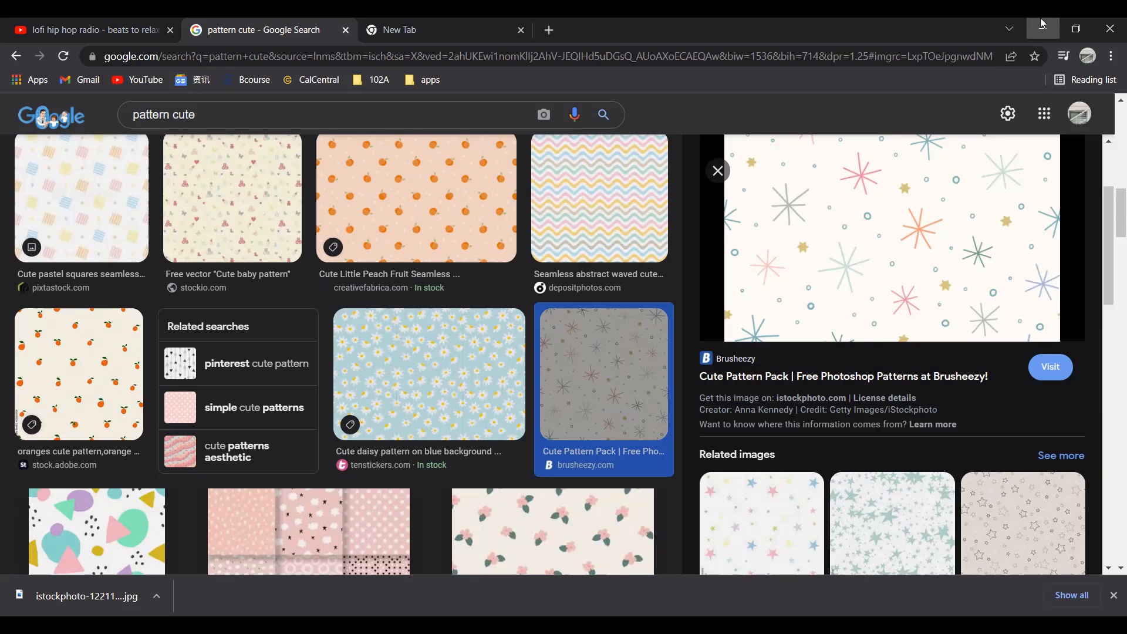
# Switch back to Fusion 360 and insert the avocado pattern image from the Desktop as a decal on the plain case's back face.
pyautogui.click(1042, 24)
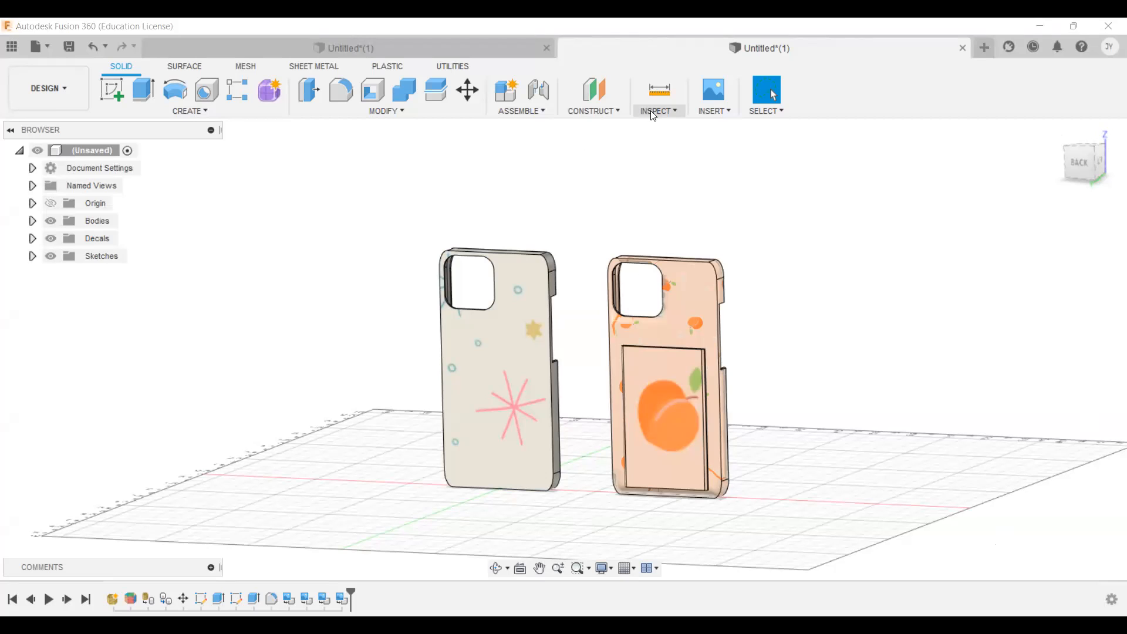
pyautogui.click(713, 111)
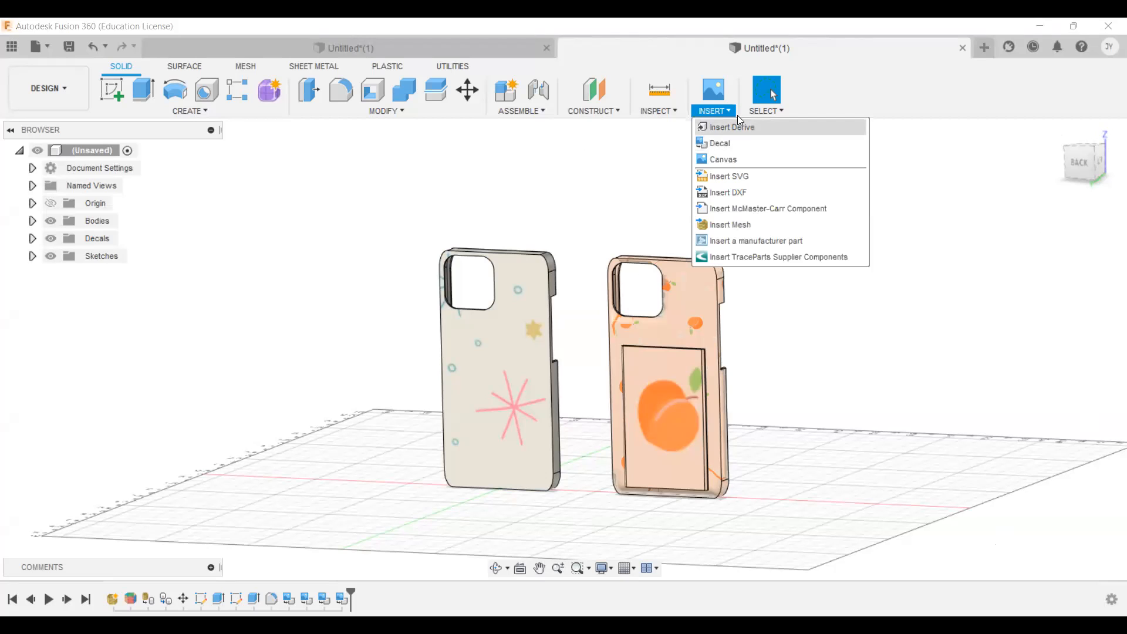
pyautogui.click(726, 144)
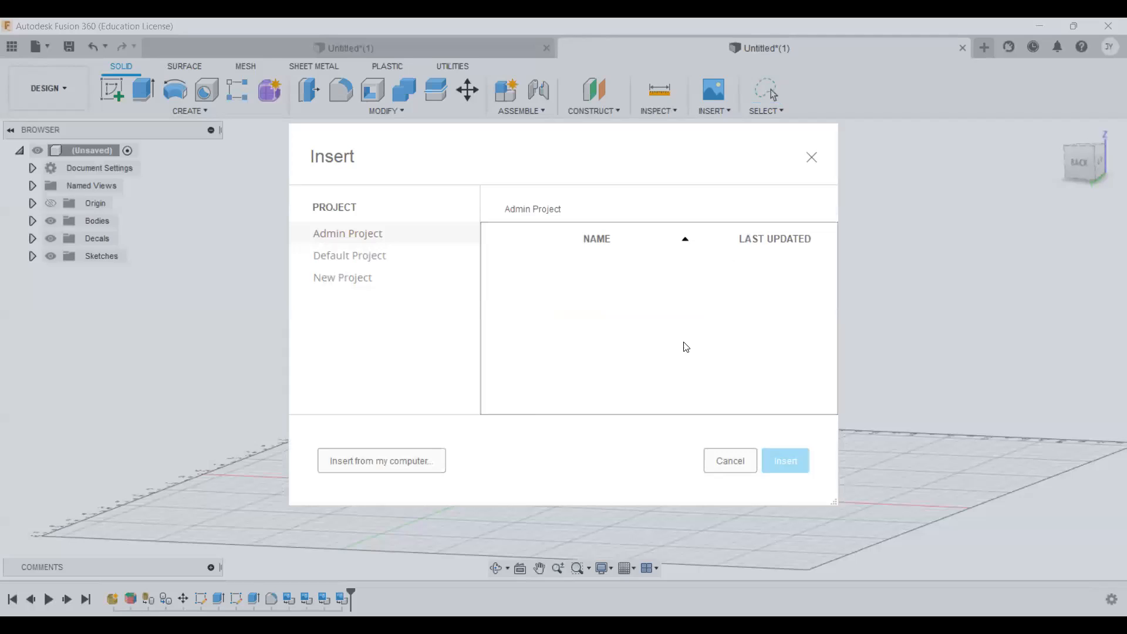
pyautogui.click(385, 467)
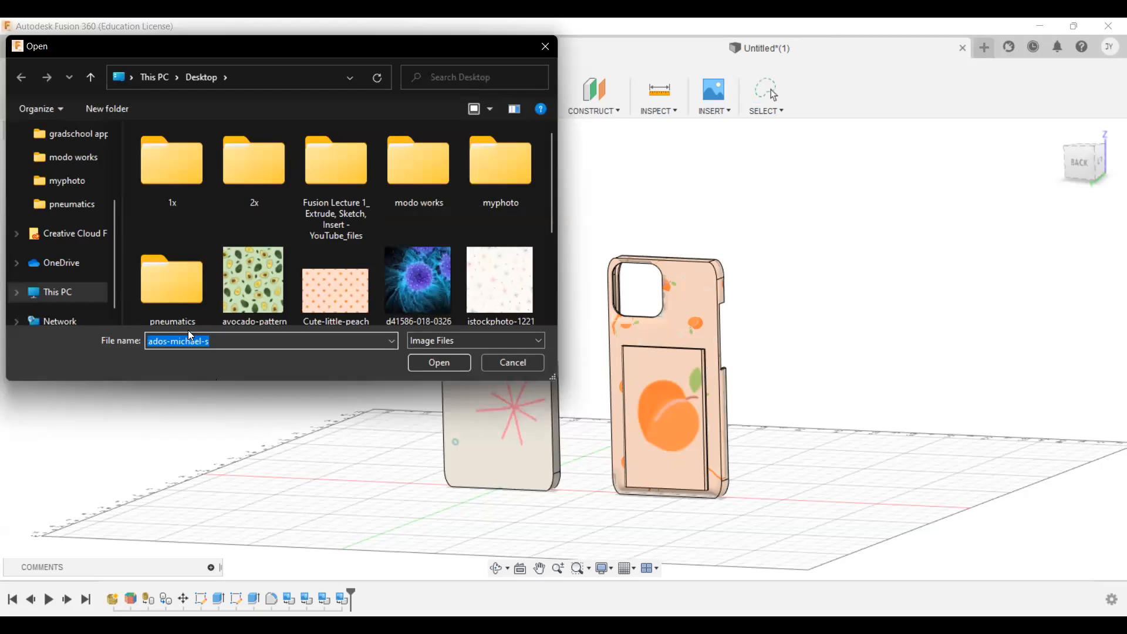
pyautogui.scroll(-1, 192, 275)
pyautogui.click(346, 252)
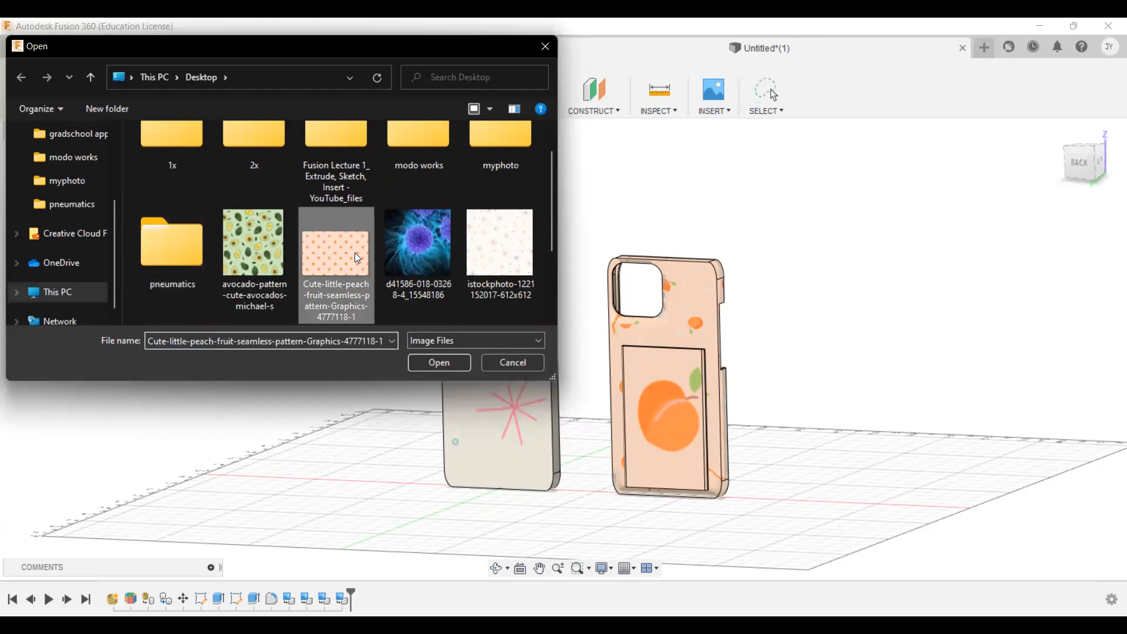
pyautogui.click(271, 257)
pyautogui.click(448, 366)
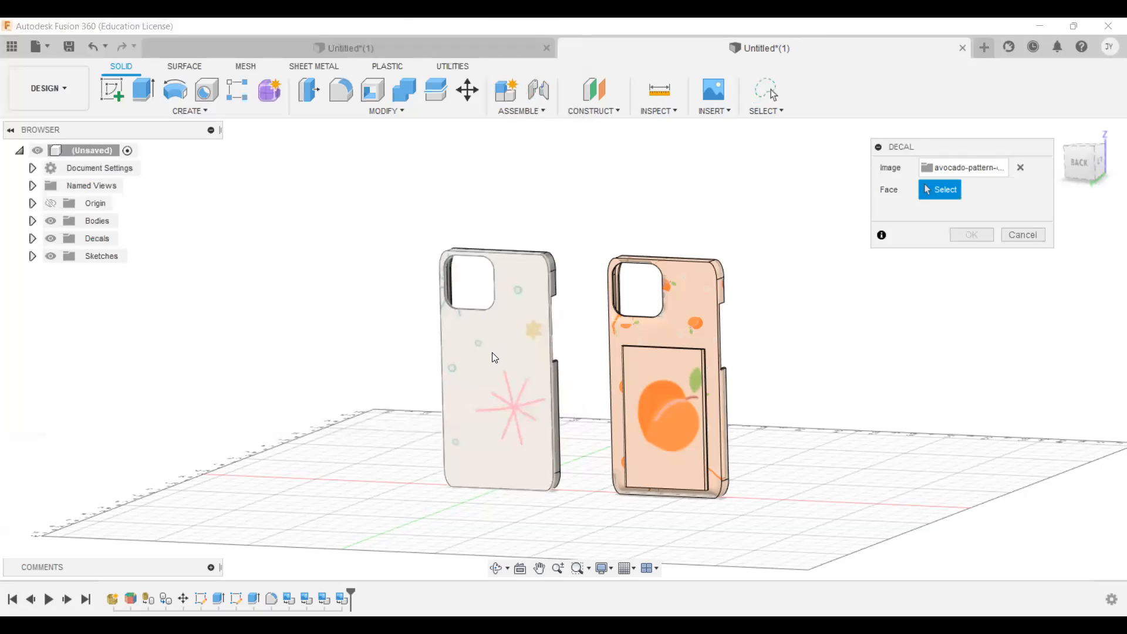
pyautogui.click(501, 347)
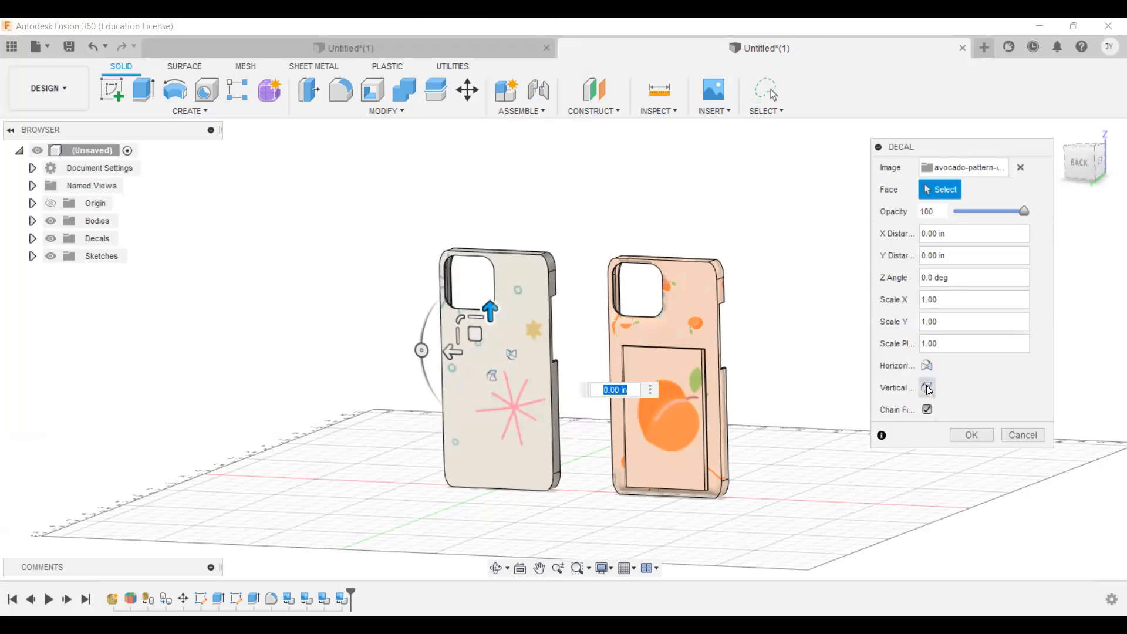
# Turn off face chaining for the avocado decal and shift it 0.50 in along X on the back face.
pyautogui.click(507, 415)
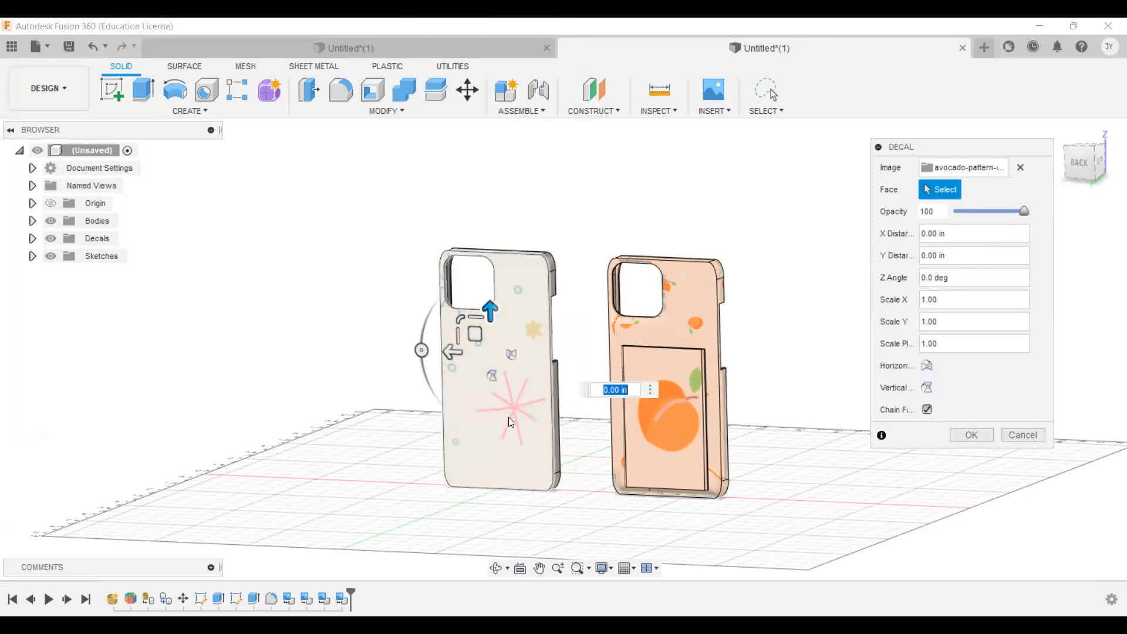
pyautogui.click(928, 410)
pyautogui.moveTo(476, 382); pyautogui.dragTo(511, 375)
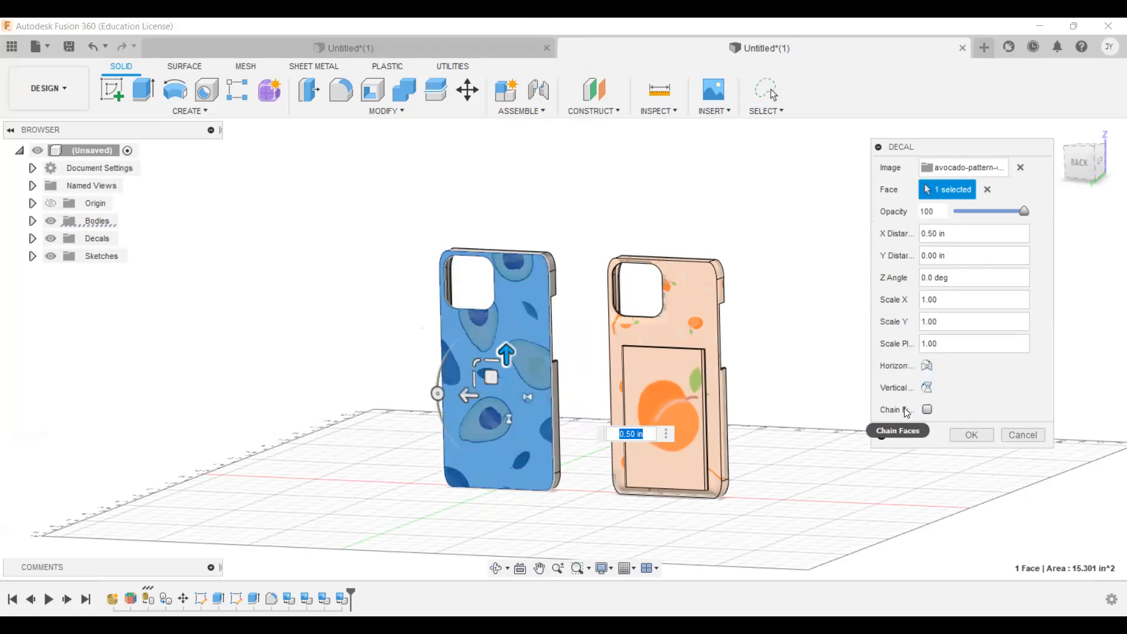
# Compare how the avocado decal covers the back and inside of the plain case with face chaining on and off.
pyautogui.click(926, 409)
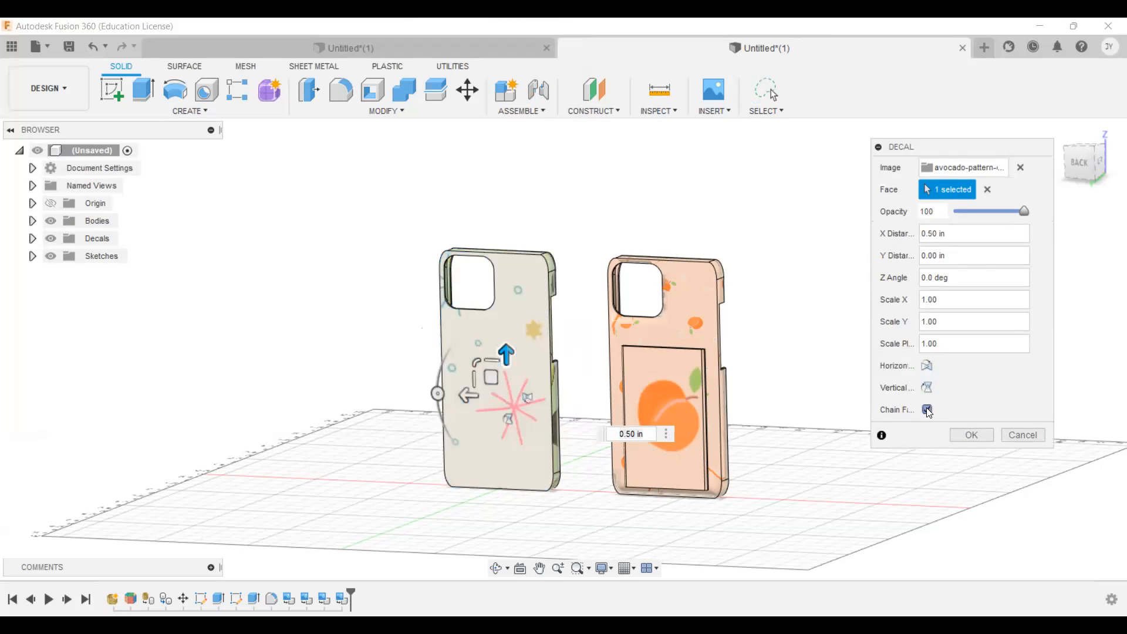
pyautogui.click(927, 409)
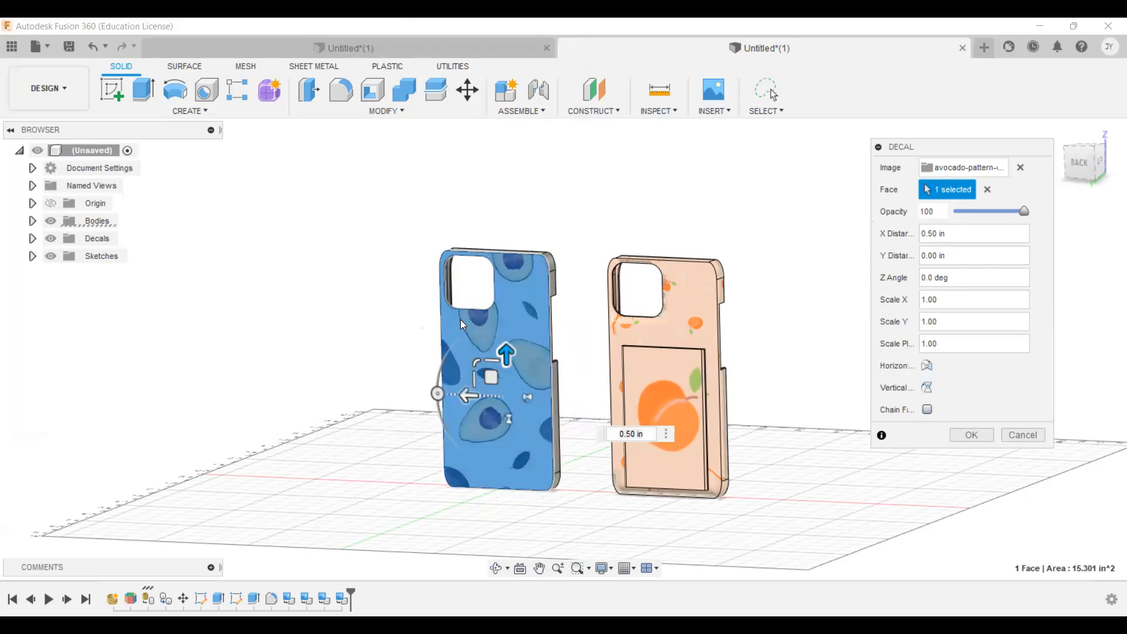
pyautogui.moveTo(1087, 175)
pyautogui.mouseDown()
pyautogui.moveTo(1095, 161)
pyautogui.moveTo(1092, 174)
pyautogui.mouseUp()
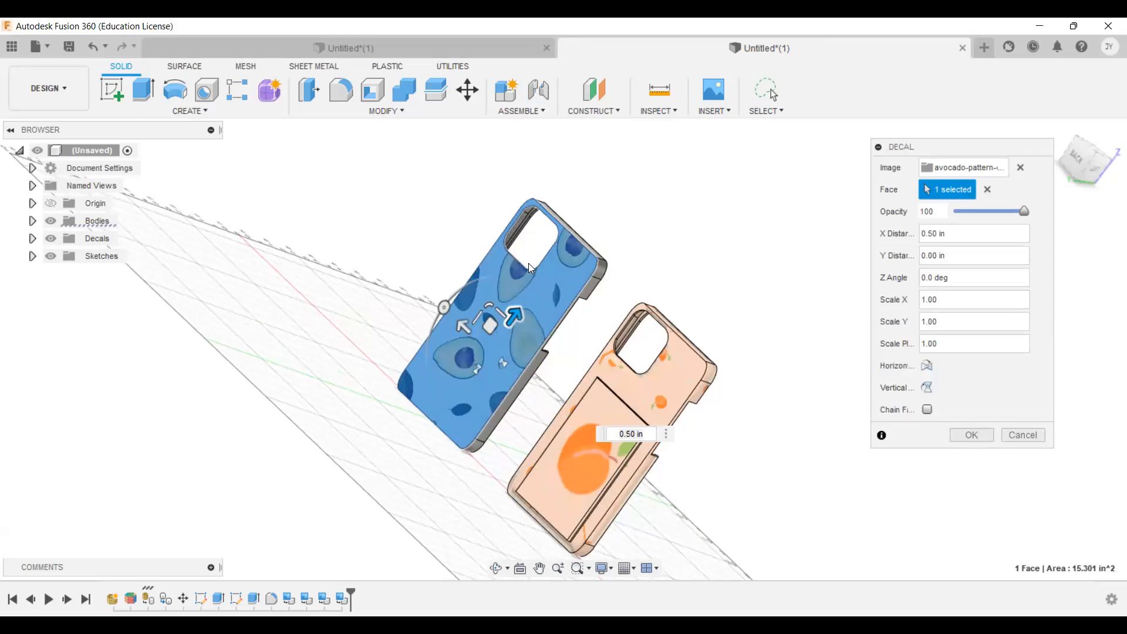
pyautogui.moveTo(1086, 163); pyautogui.dragTo(1091, 166)
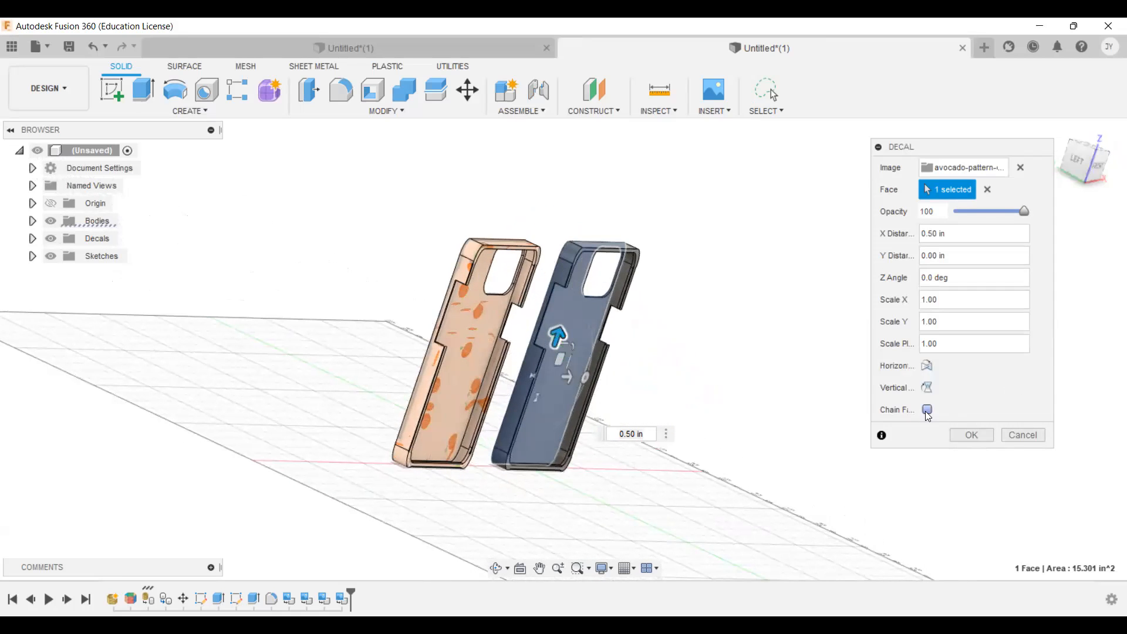
pyautogui.click(927, 411)
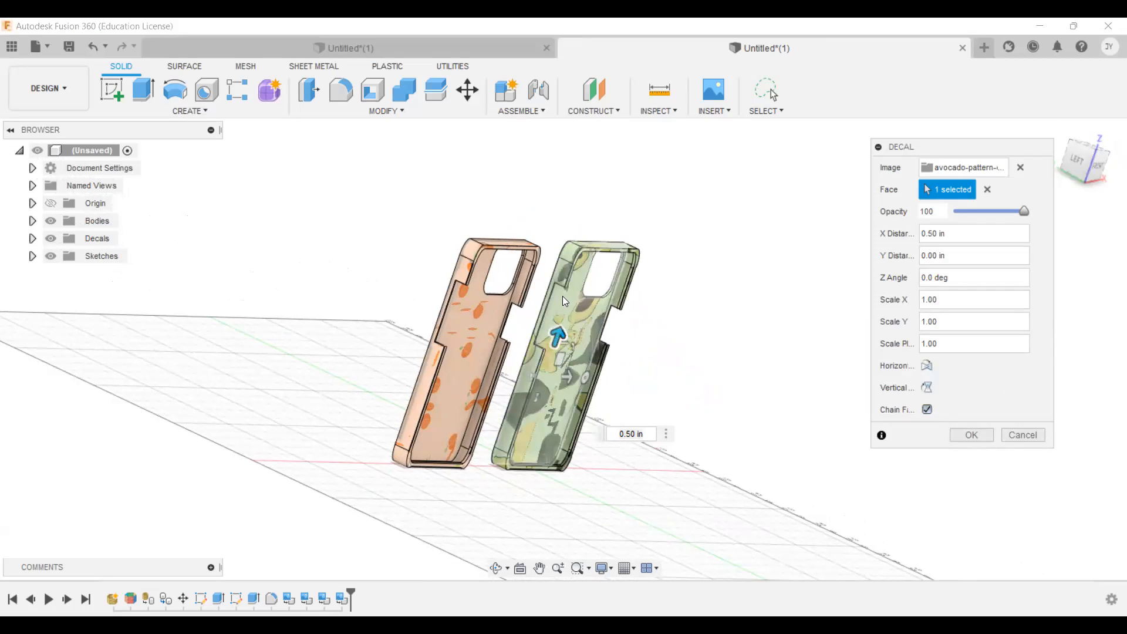
pyautogui.moveTo(1095, 170); pyautogui.dragTo(1075, 169)
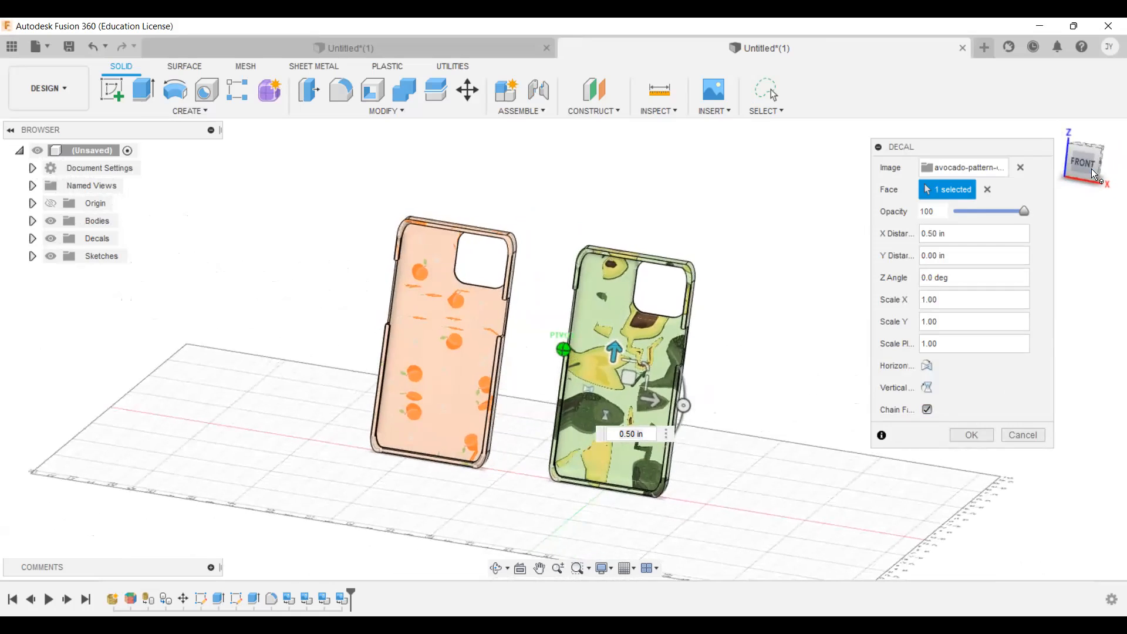
pyautogui.scroll(5, 639, 364)
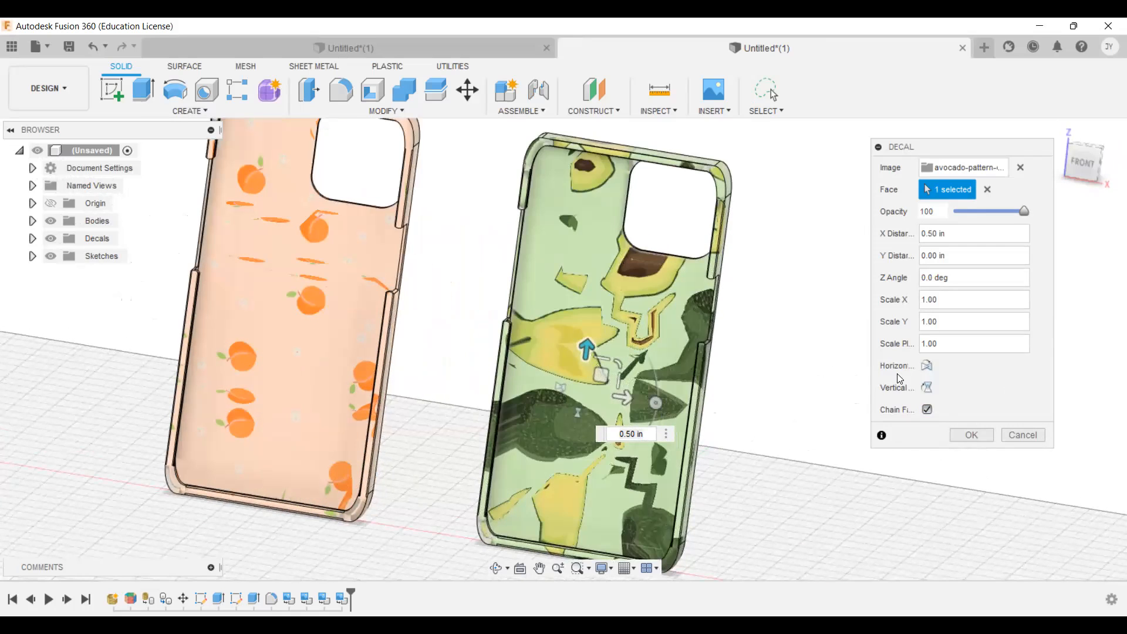
pyautogui.click(928, 410)
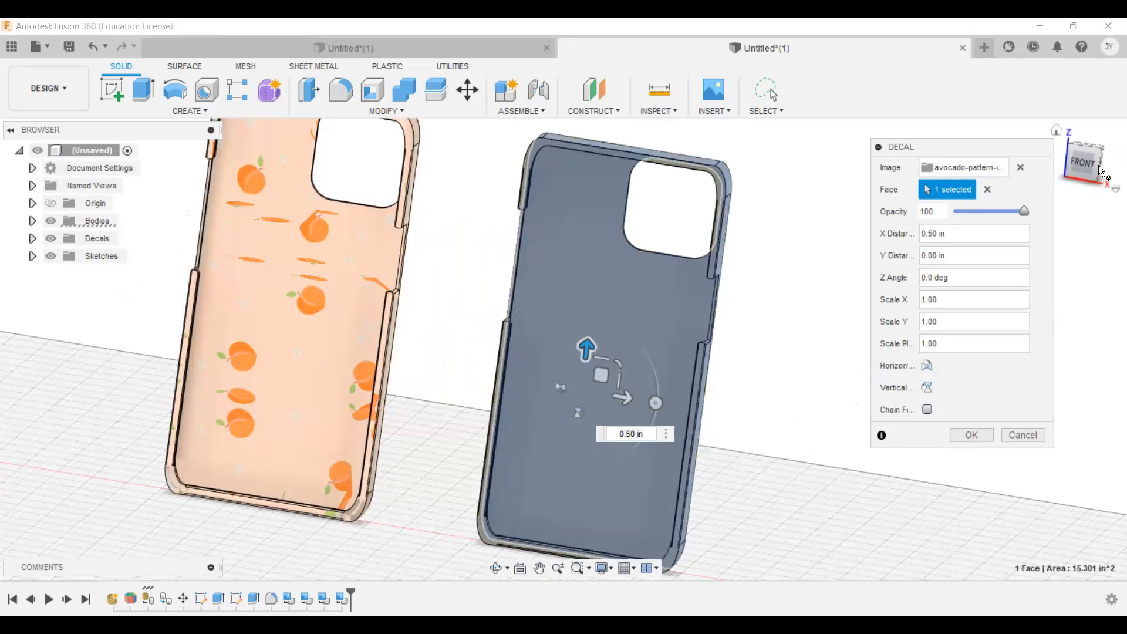
# Apply the avocado decal to the plain case's back face with face chaining off.
pyautogui.moveTo(1099, 175); pyautogui.dragTo(951, 176)
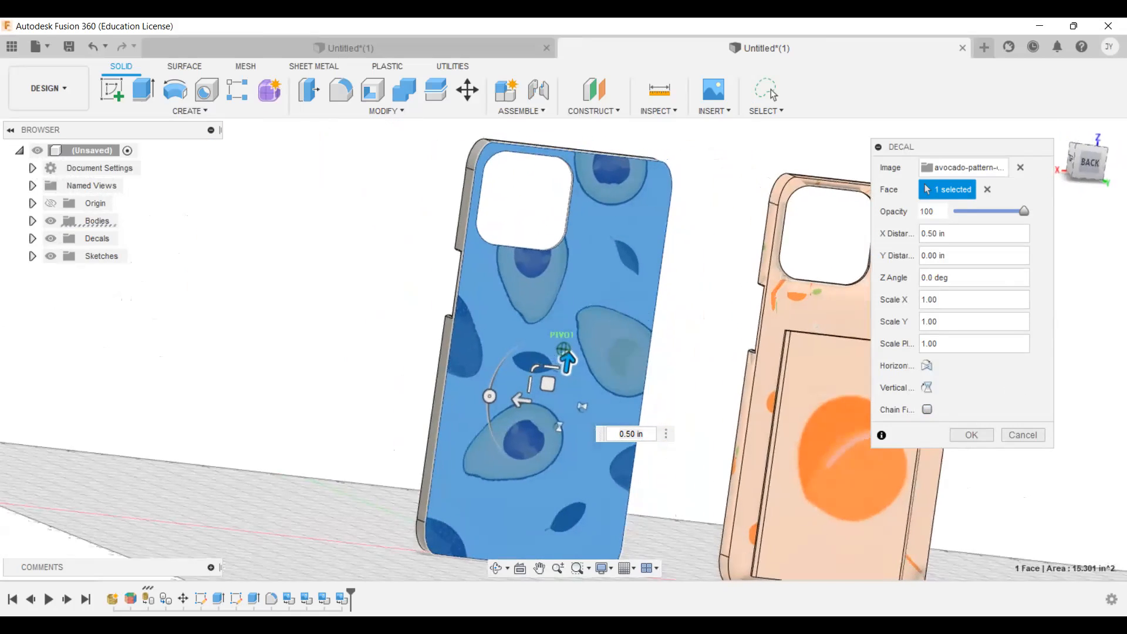
pyautogui.scroll(-2, 674, 374)
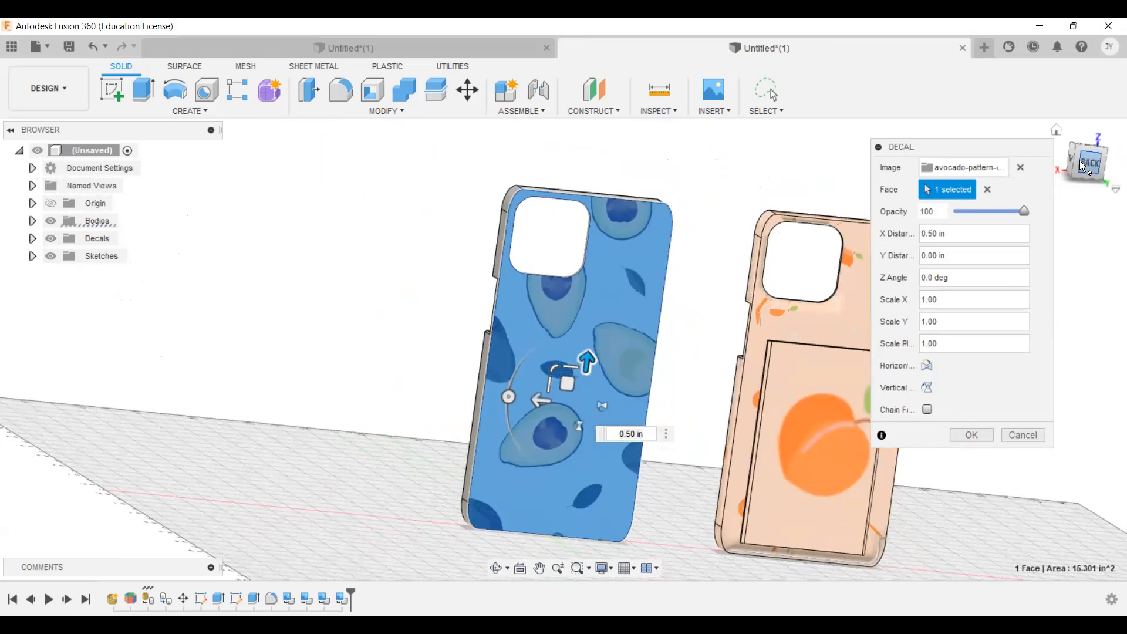
pyautogui.moveTo(1079, 166); pyautogui.dragTo(1069, 171)
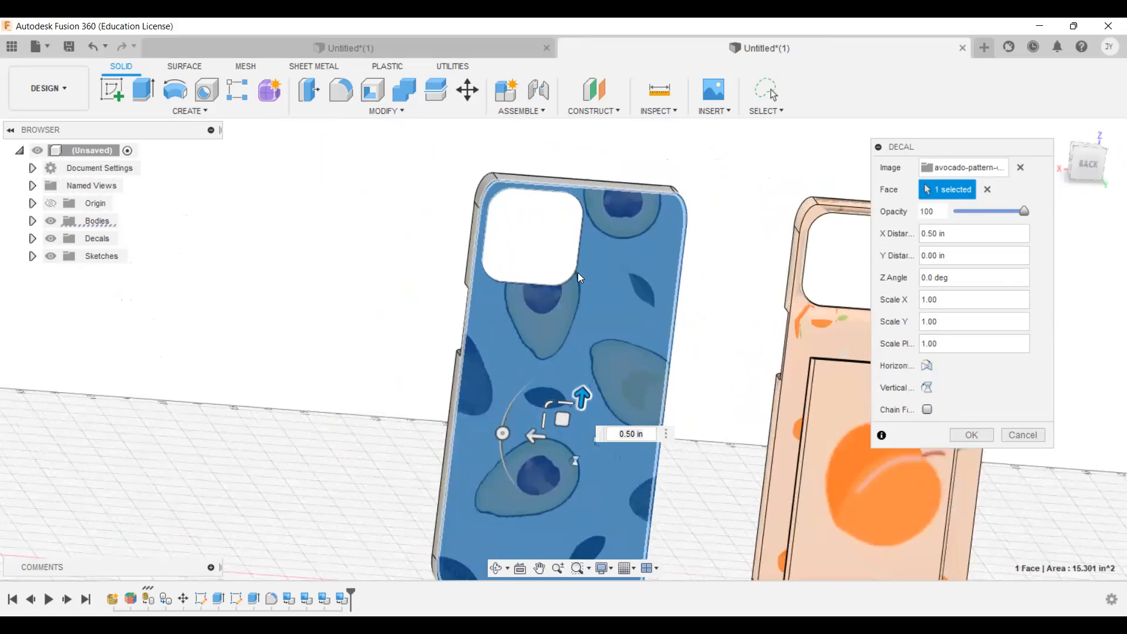
pyautogui.scroll(-2, 573, 282)
pyautogui.click(971, 435)
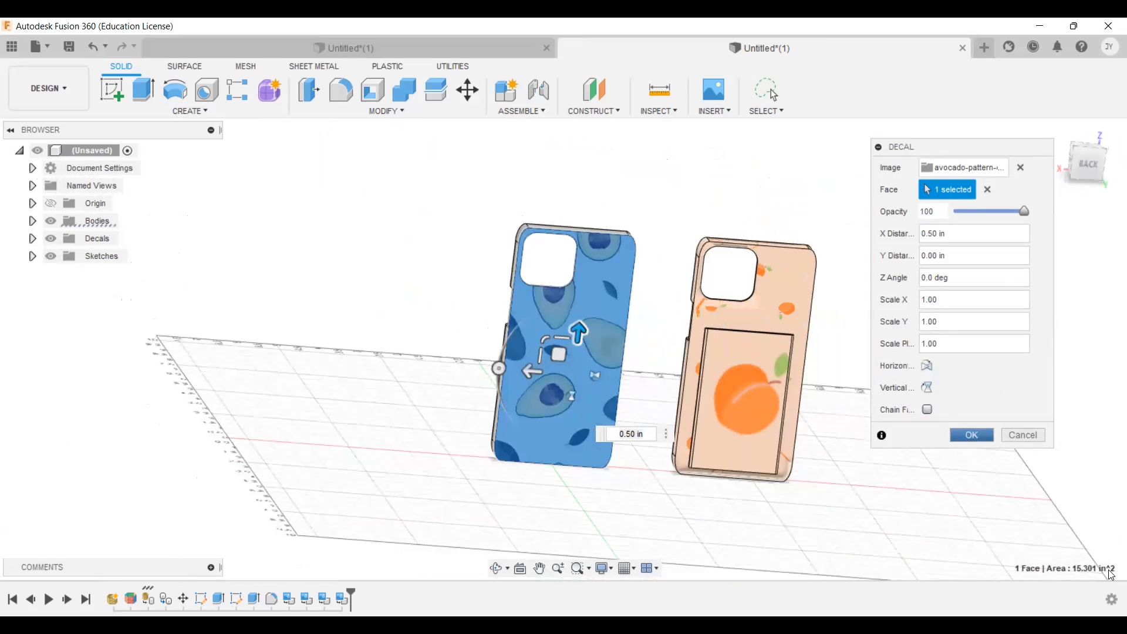
pyautogui.moveTo(1075, 167)
pyautogui.mouseDown()
pyautogui.moveTo(1058, 154)
pyautogui.moveTo(1091, 168)
pyautogui.moveTo(1087, 155)
pyautogui.moveTo(1077, 167)
pyautogui.mouseUp()
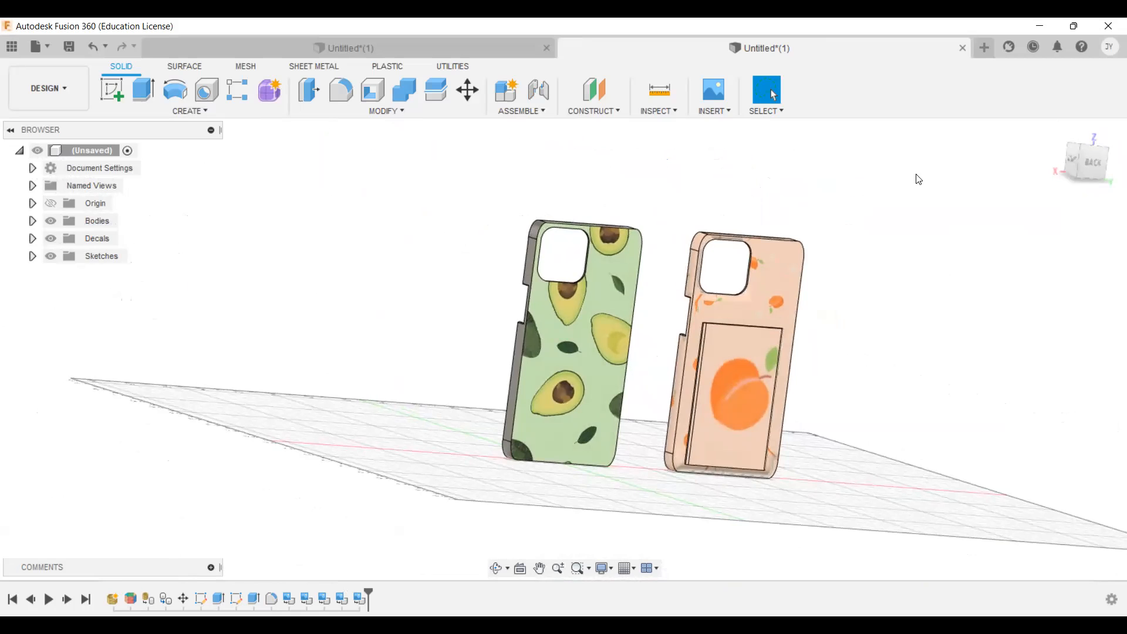
pyautogui.moveTo(1077, 162); pyautogui.dragTo(1066, 163)
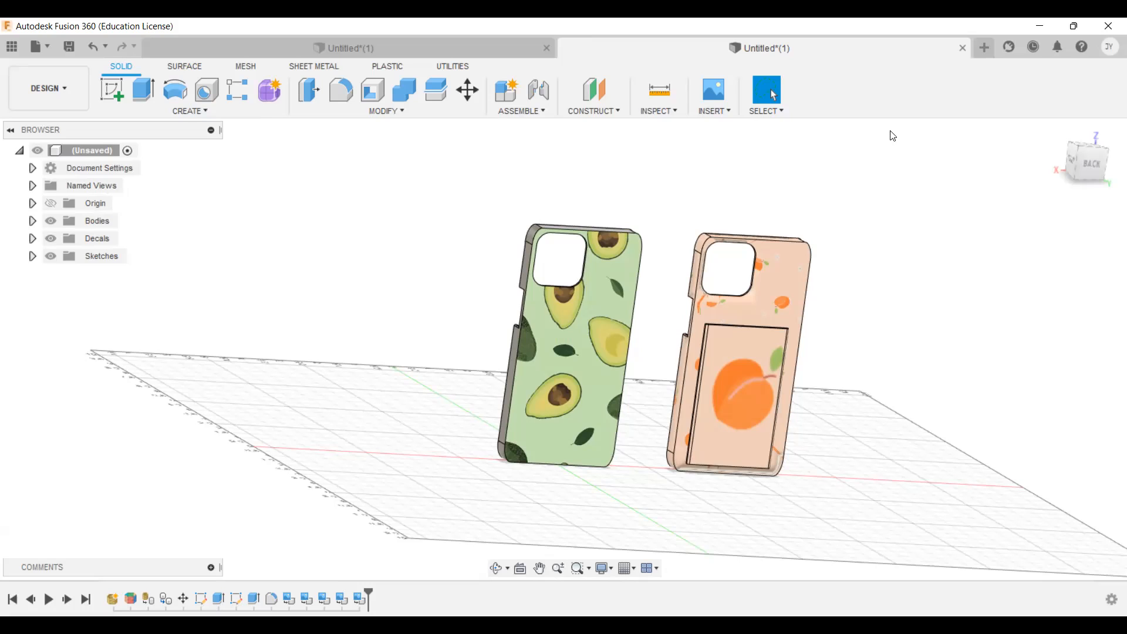
# Expand the list of decals and hide the avocado decal on the plain case to expose the starburst decal beneath it.
pyautogui.click(730, 112)
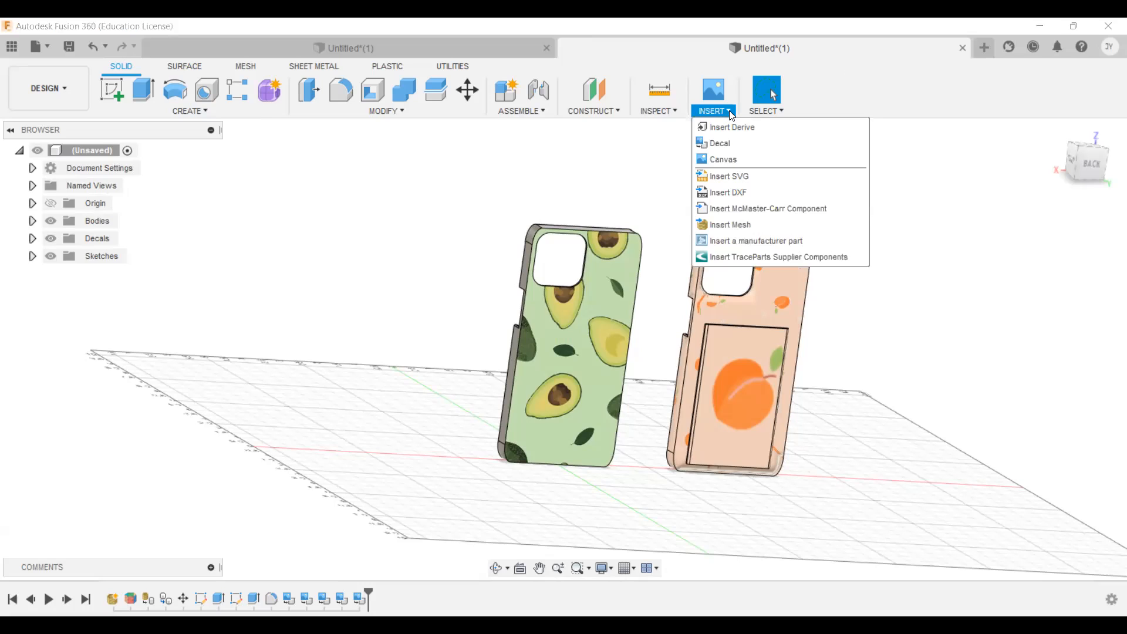
pyautogui.moveTo(1101, 166); pyautogui.dragTo(1078, 160)
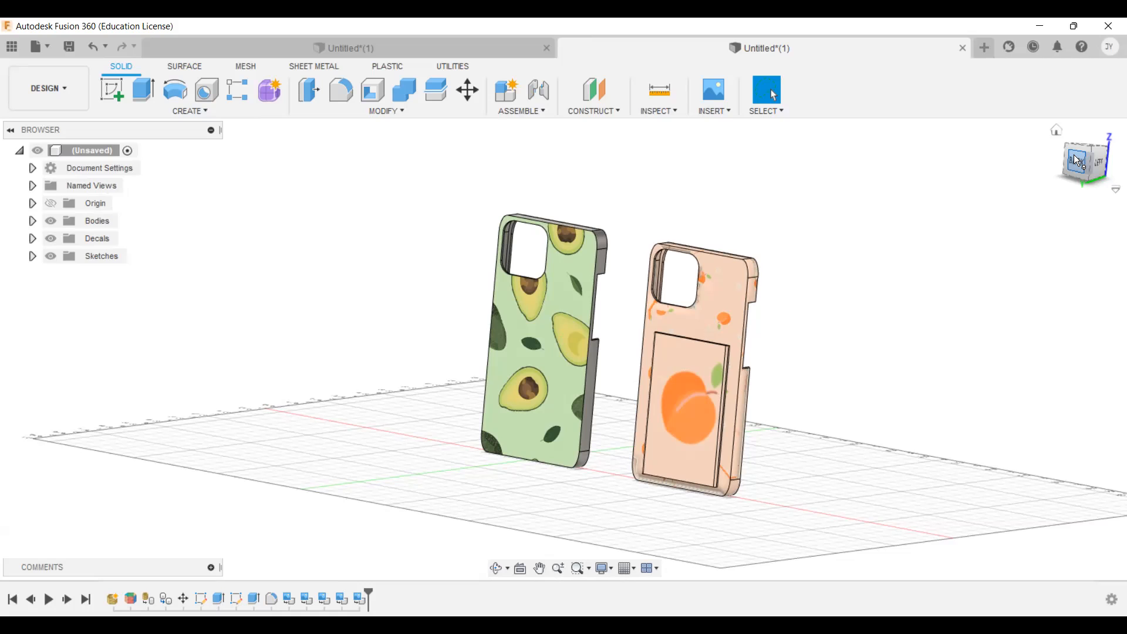
pyautogui.click(543, 311)
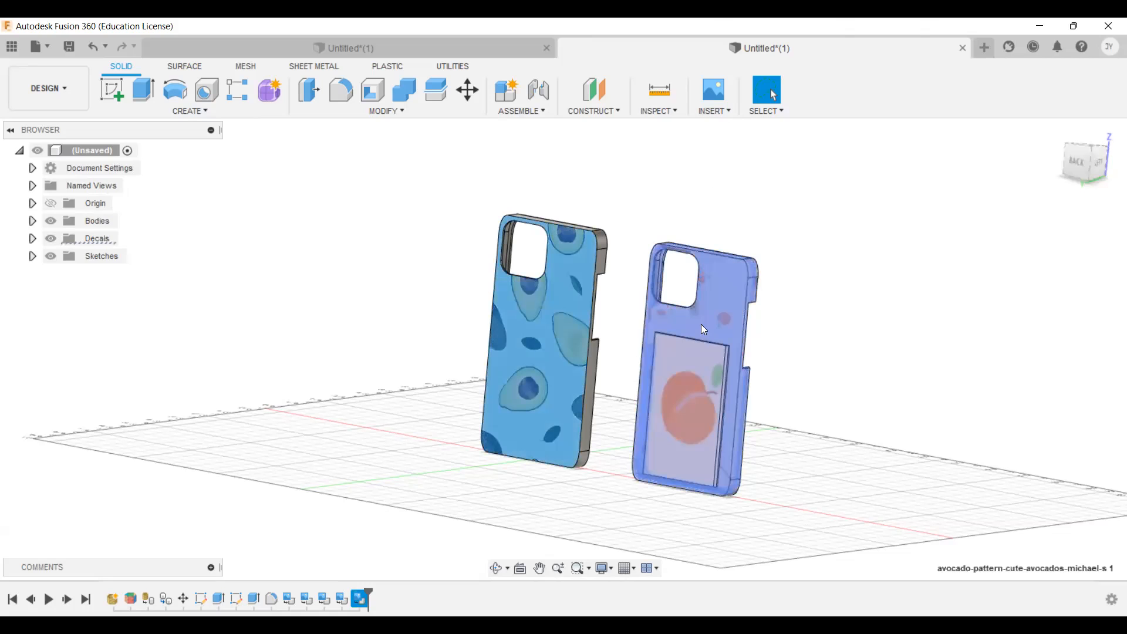
pyautogui.click(712, 320)
pyautogui.click(552, 316)
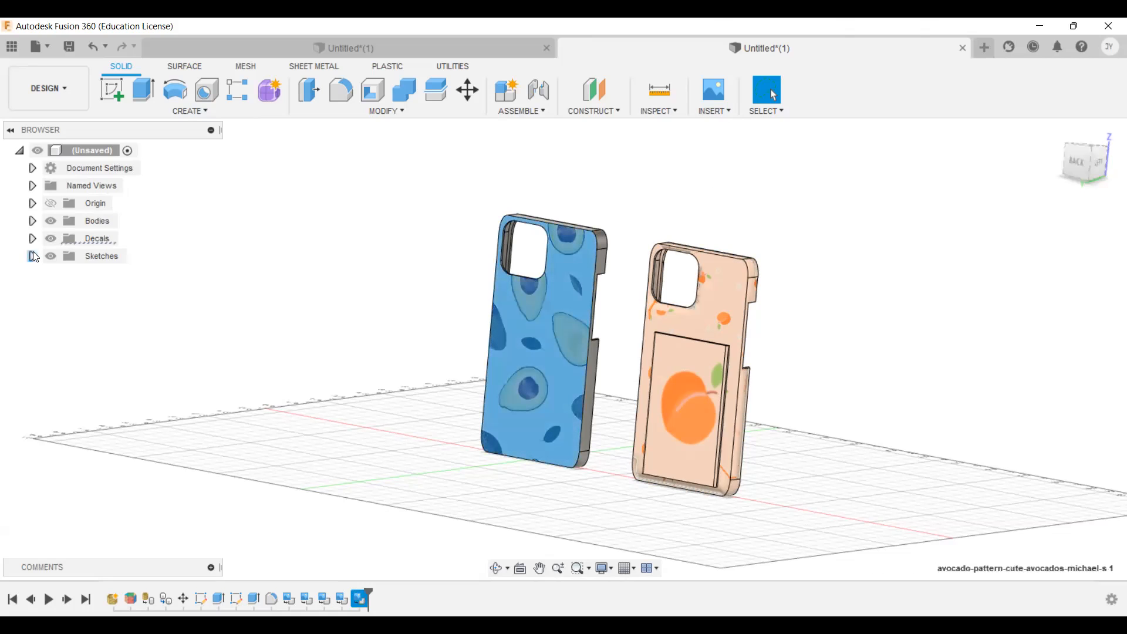
pyautogui.click(32, 238)
pyautogui.click(64, 256)
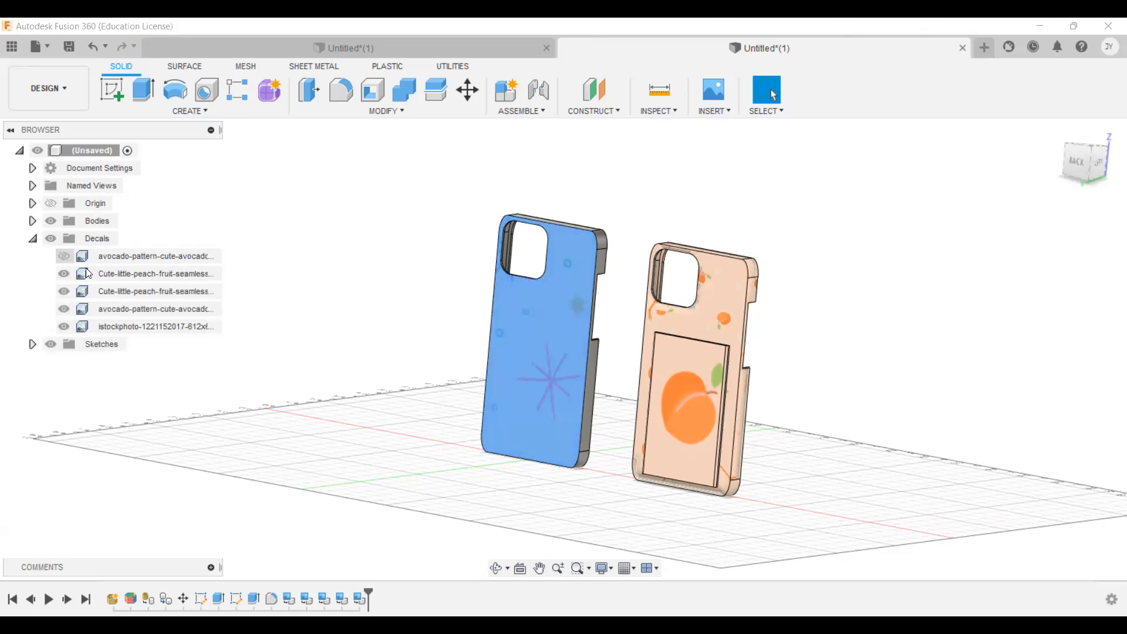
pyautogui.click(380, 459)
pyautogui.moveTo(1081, 164)
pyautogui.mouseDown()
pyautogui.moveTo(1096, 155)
pyautogui.moveTo(1095, 169)
pyautogui.mouseUp()
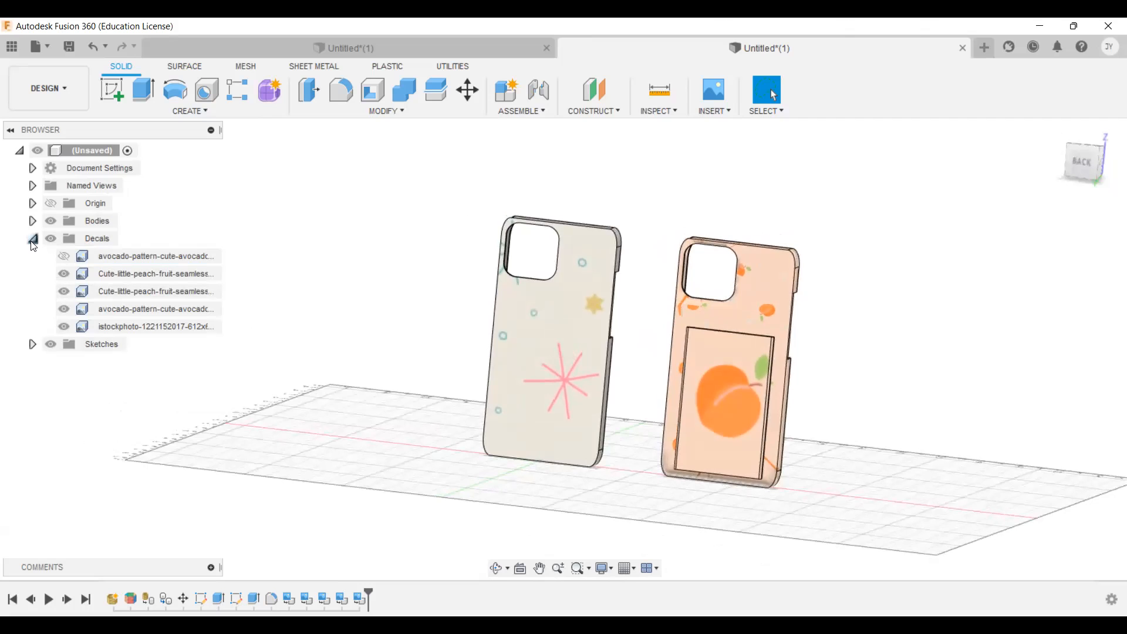
# Toggle the plain case's avocado decal and the holder's peach decal off and on to see which surface each covers.
pyautogui.click(63, 260)
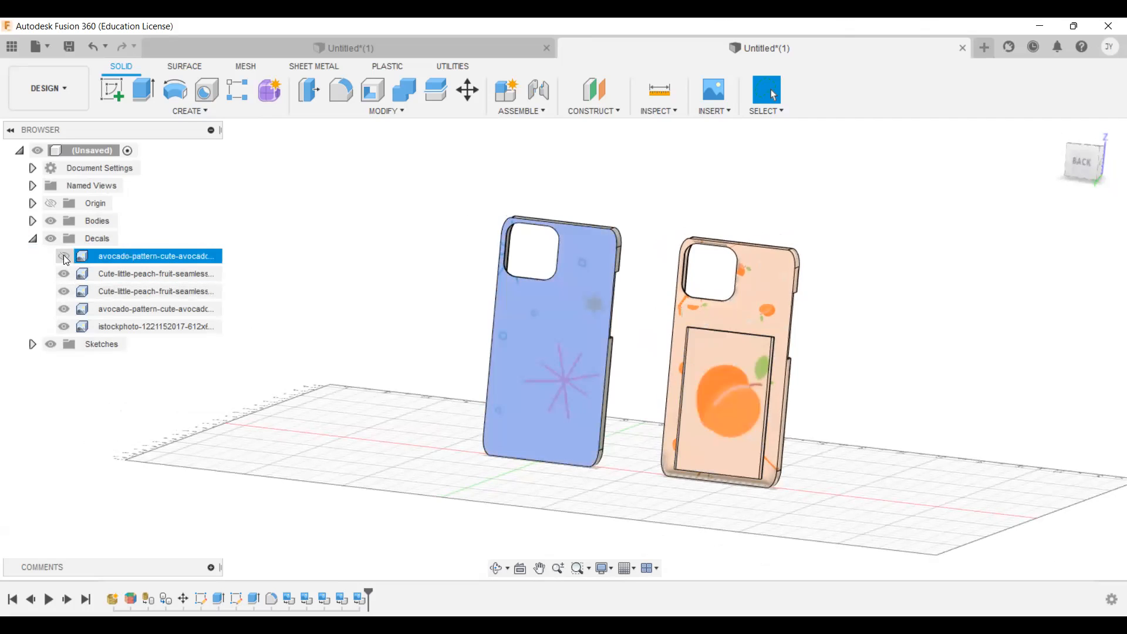
pyautogui.click(63, 257)
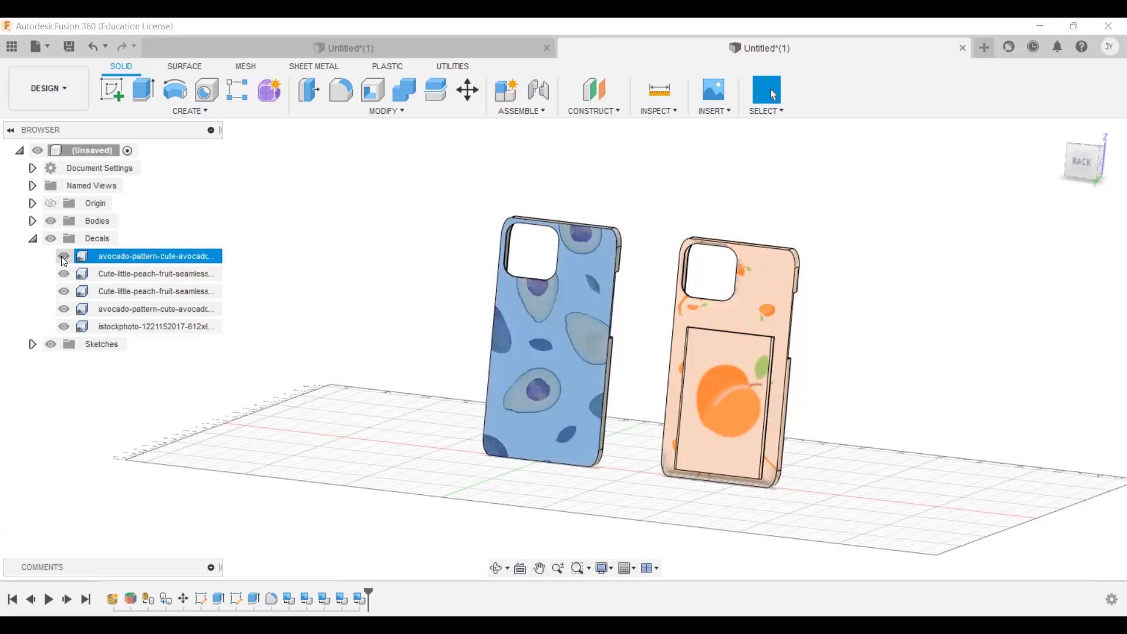
pyautogui.click(61, 275)
pyautogui.click(61, 275)
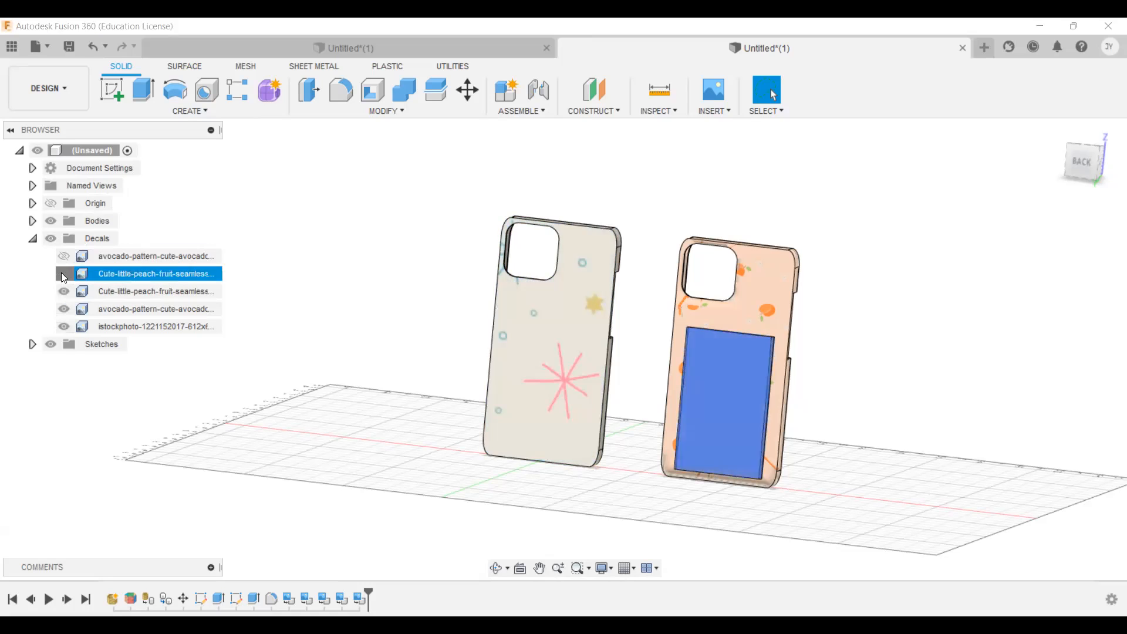
pyautogui.click(62, 260)
pyautogui.click(62, 260)
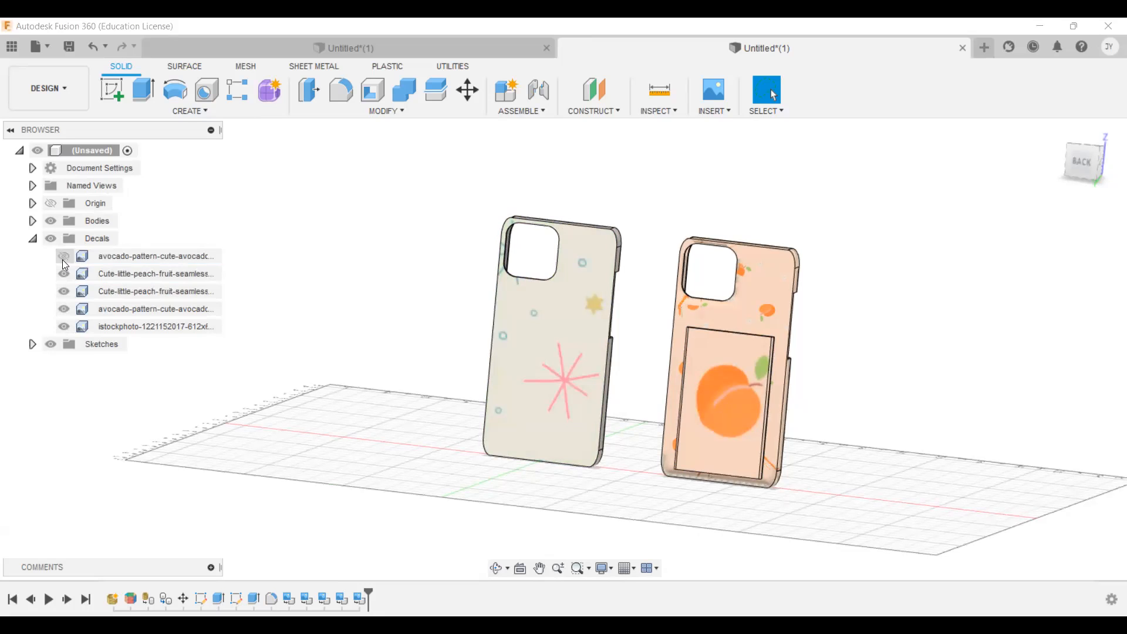
pyautogui.click(63, 259)
# Hide the peach decals and the plain case's avocado decal in turn to compare the layers beneath, and restore them all.
pyautogui.click(64, 274)
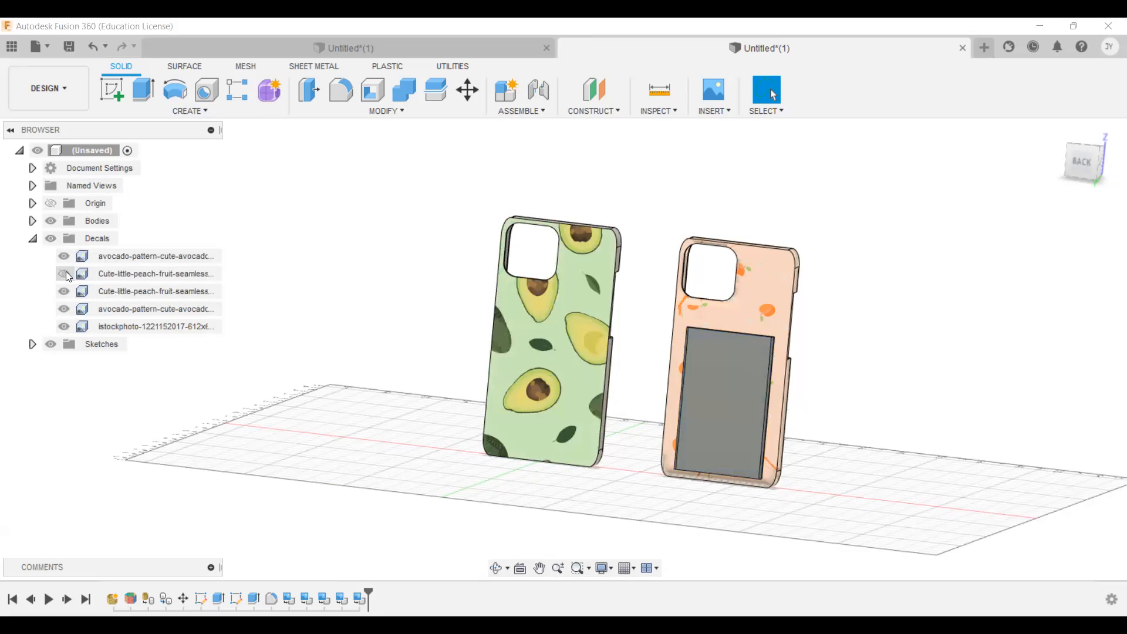
pyautogui.click(64, 291)
pyautogui.click(65, 274)
pyautogui.click(64, 294)
pyautogui.click(64, 294)
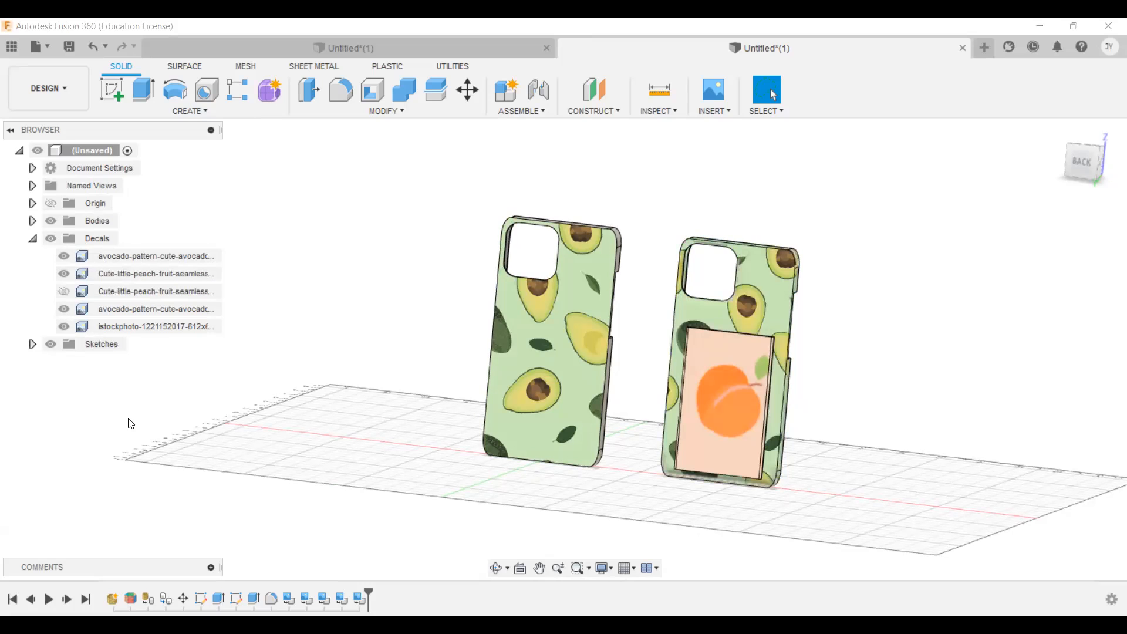
pyautogui.click(63, 256)
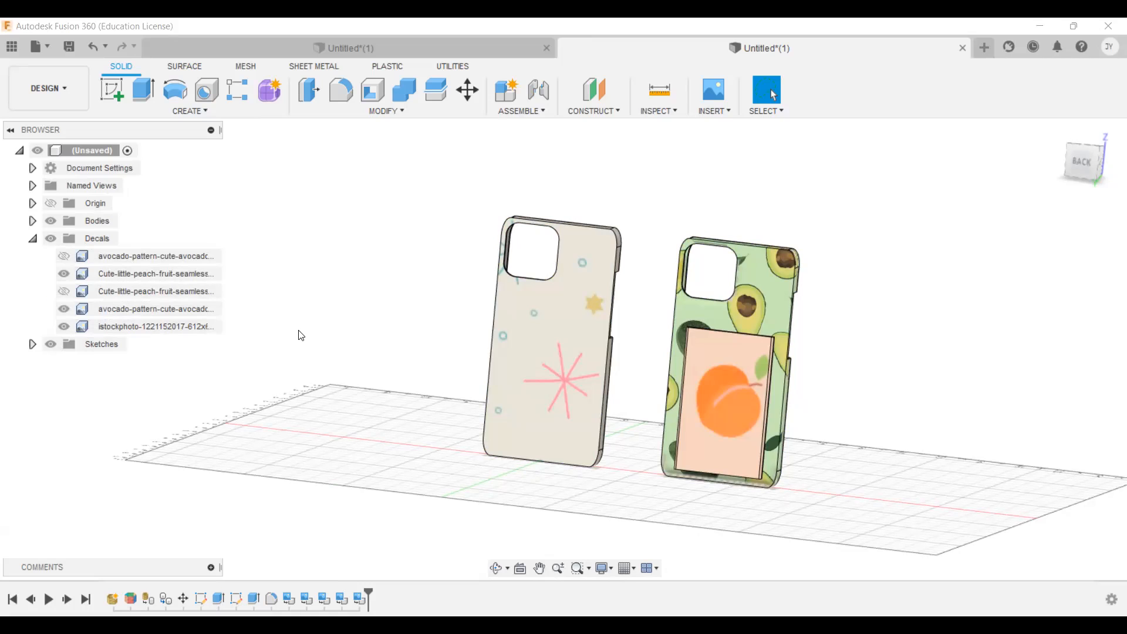
pyautogui.click(64, 290)
pyautogui.click(64, 257)
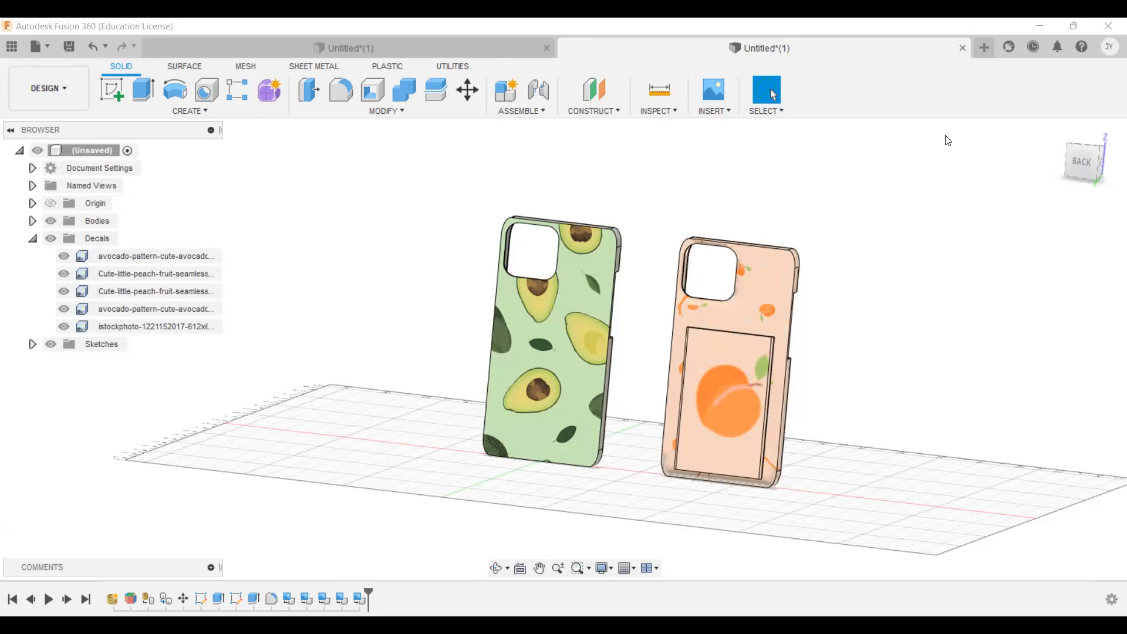
# Switch from the Design workspace to the Render workspace and view the backs of both cases.
pyautogui.moveTo(1079, 171)
pyautogui.mouseDown()
pyautogui.moveTo(1060, 166)
pyautogui.moveTo(1045, 189)
pyautogui.moveTo(1049, 159)
pyautogui.moveTo(1081, 183)
pyautogui.moveTo(1079, 166)
pyautogui.moveTo(1055, 156)
pyautogui.moveTo(1050, 170)
pyautogui.mouseUp()
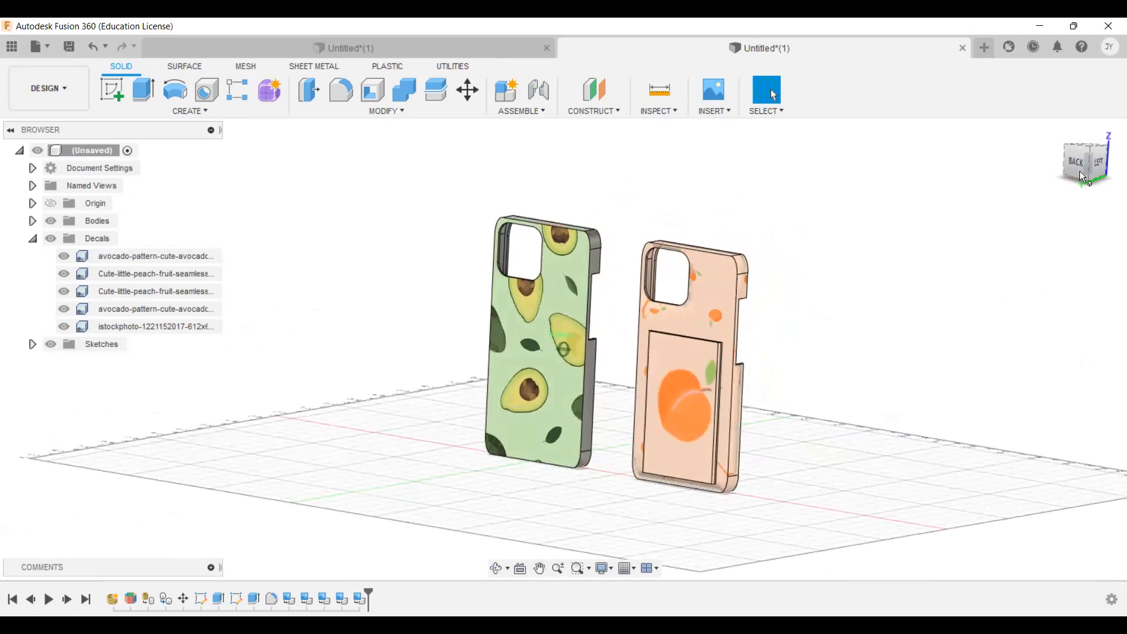
pyautogui.click(77, 95)
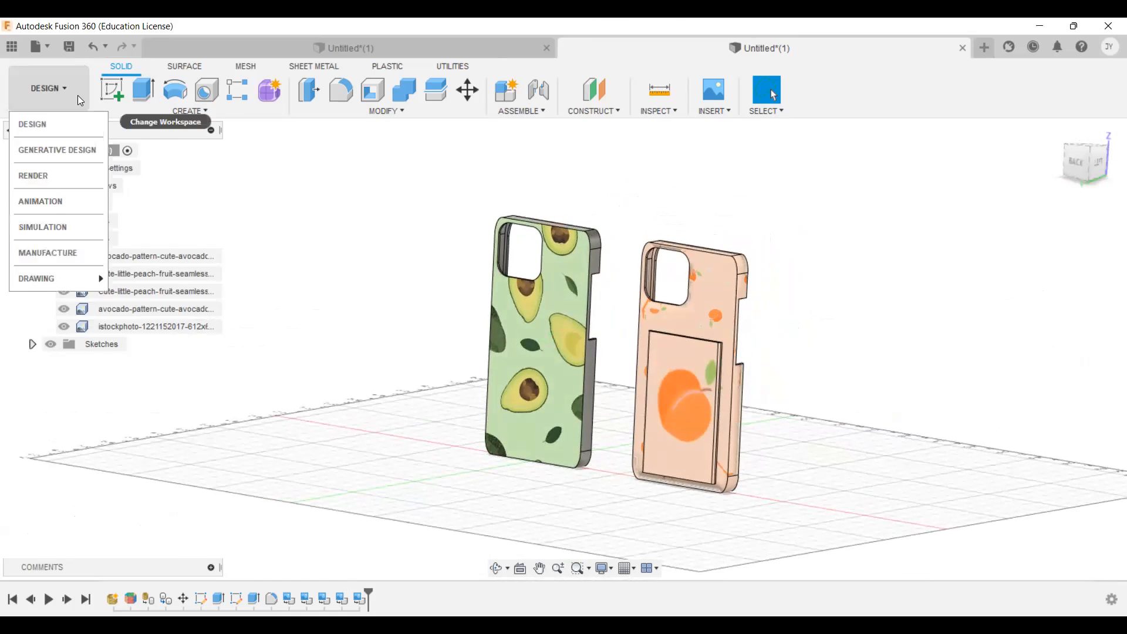
pyautogui.click(43, 181)
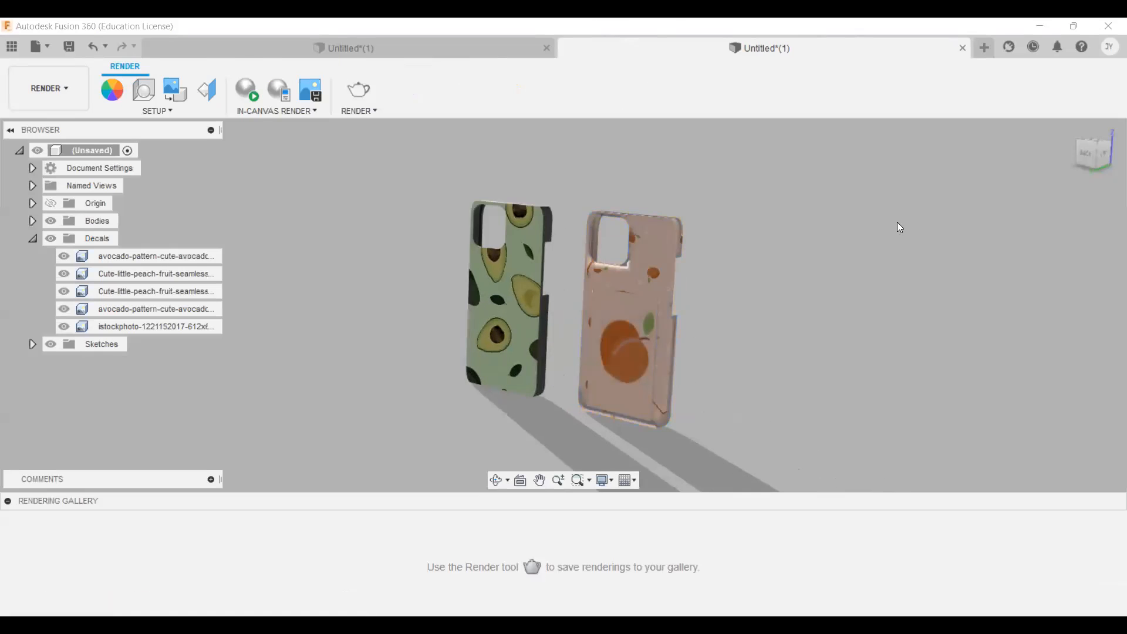
pyautogui.click(1087, 163)
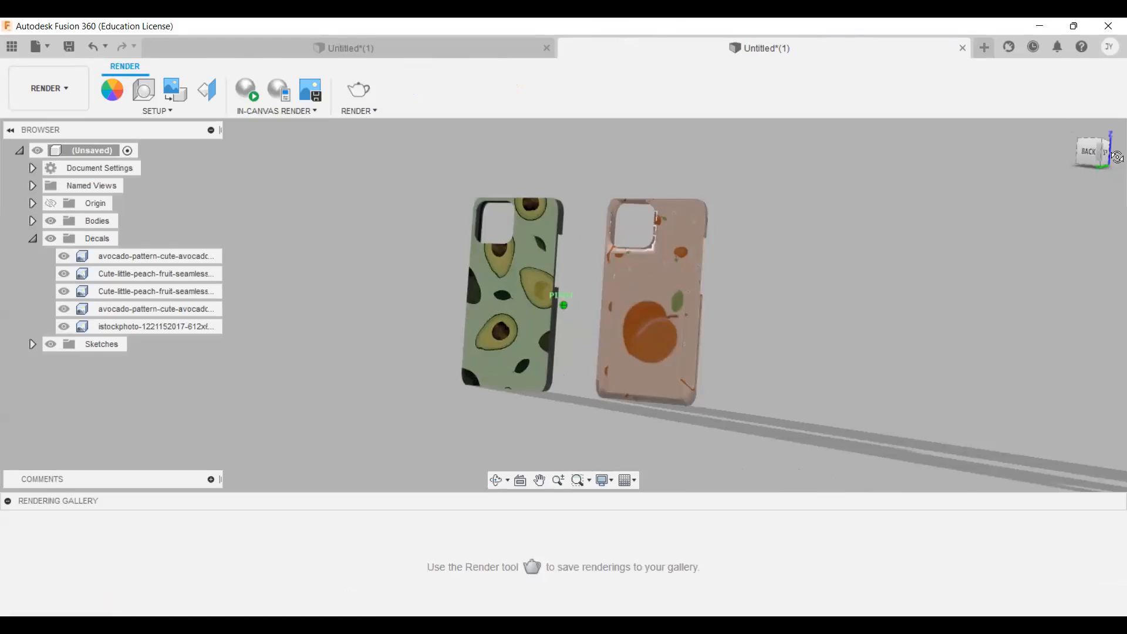
# Open the scene settings and change the background from Solid Color to Environment.
pyautogui.click(183, 113)
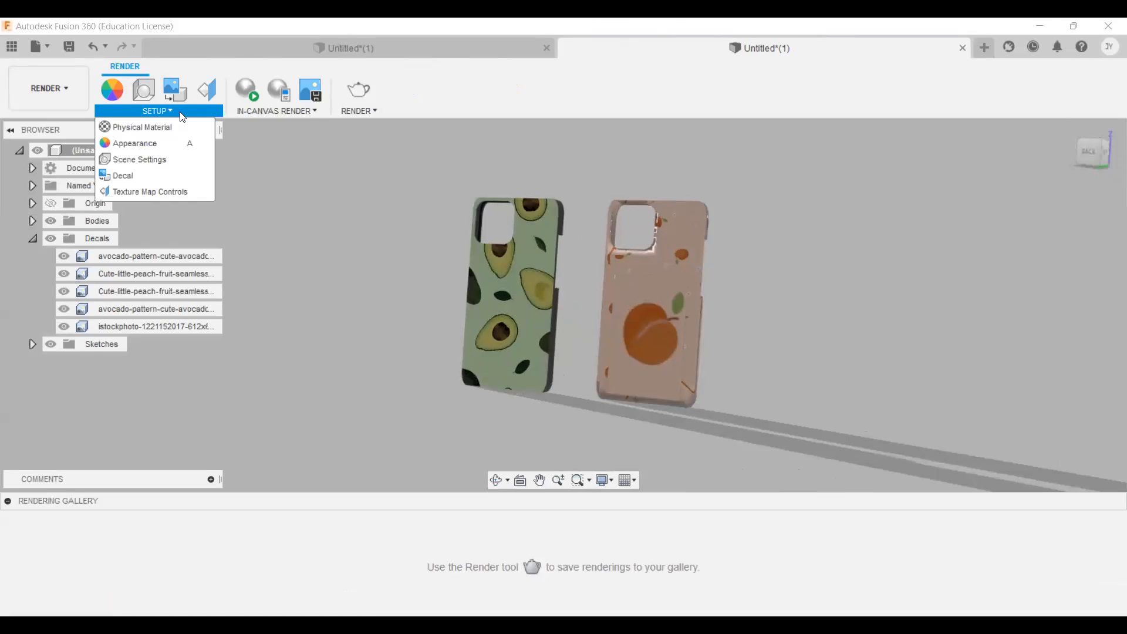
pyautogui.click(143, 91)
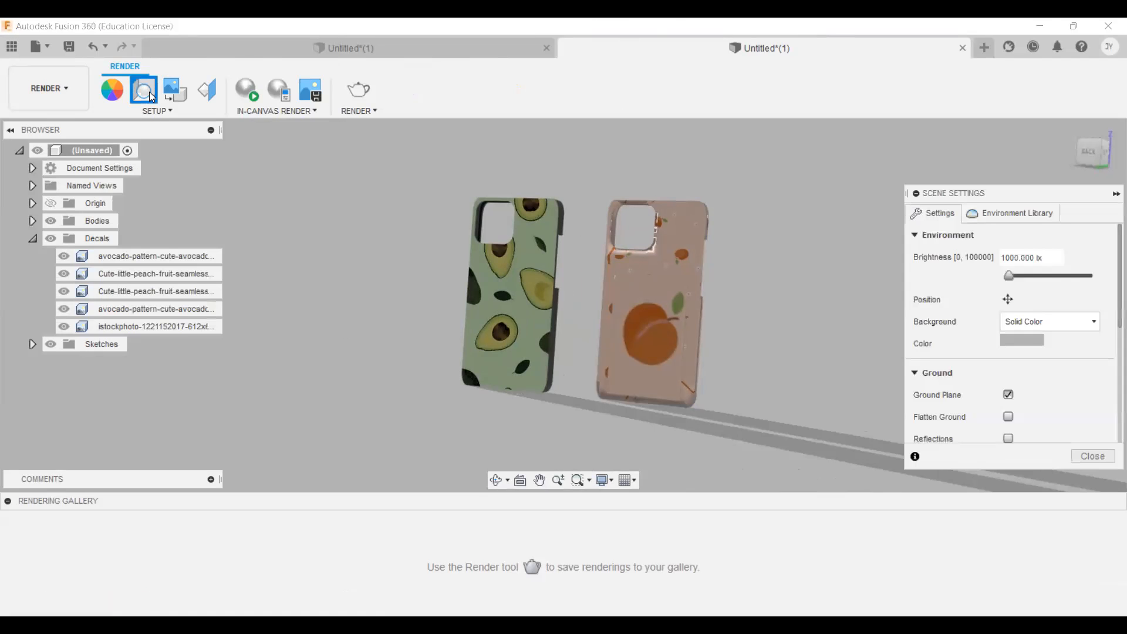
pyautogui.scroll(-3, 1026, 365)
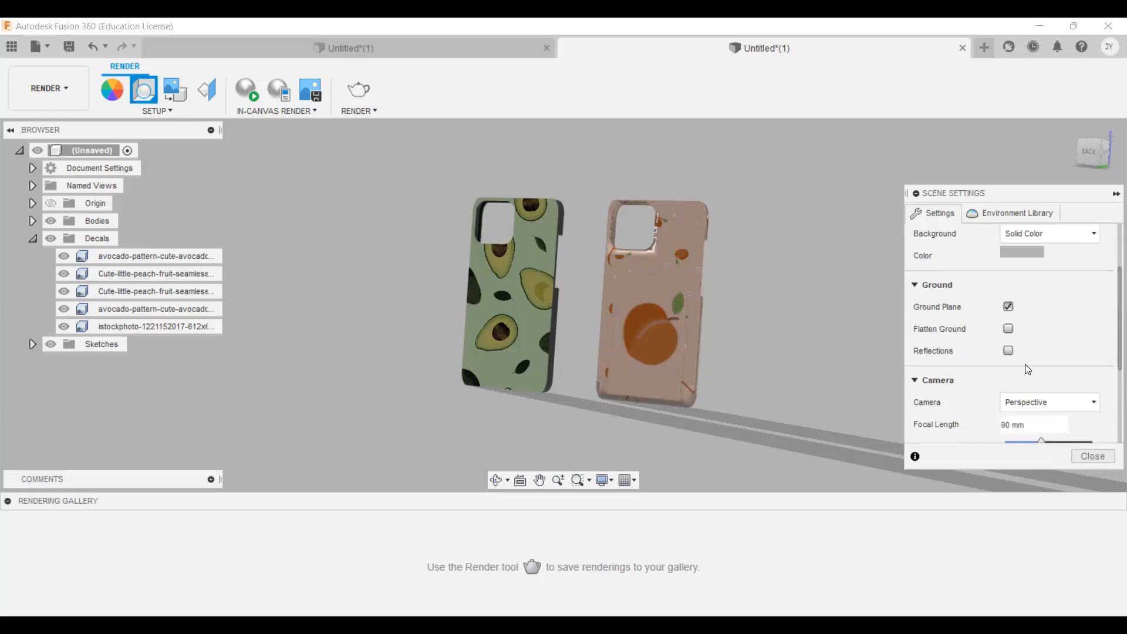
pyautogui.scroll(-2, 1027, 369)
pyautogui.scroll(-1, 1027, 369)
pyautogui.scroll(6, 1027, 369)
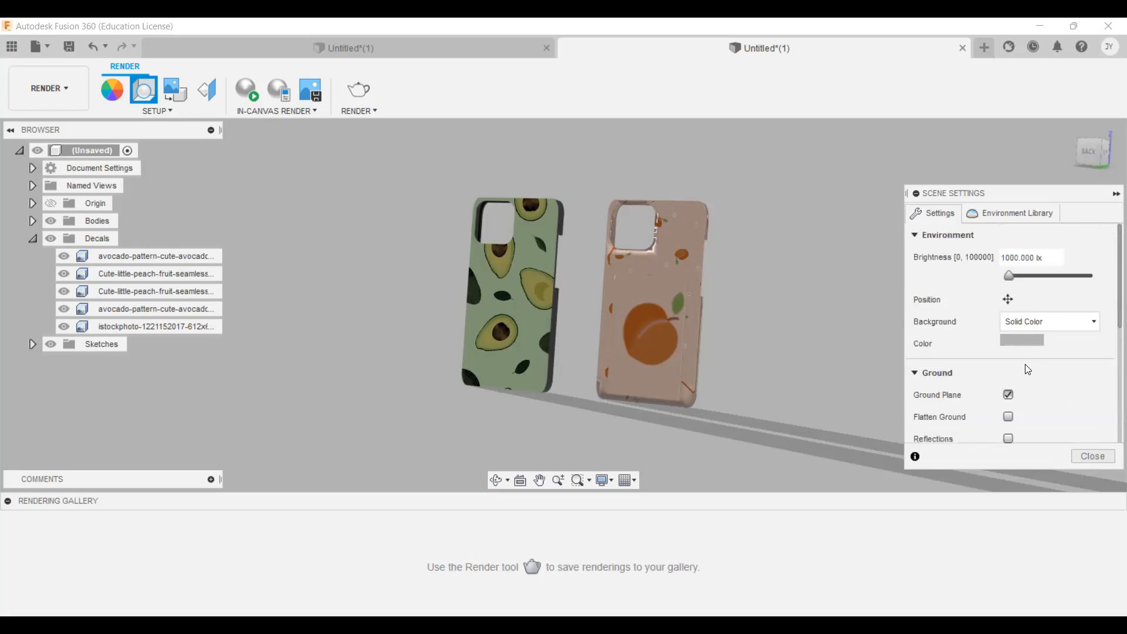
pyautogui.click(1030, 325)
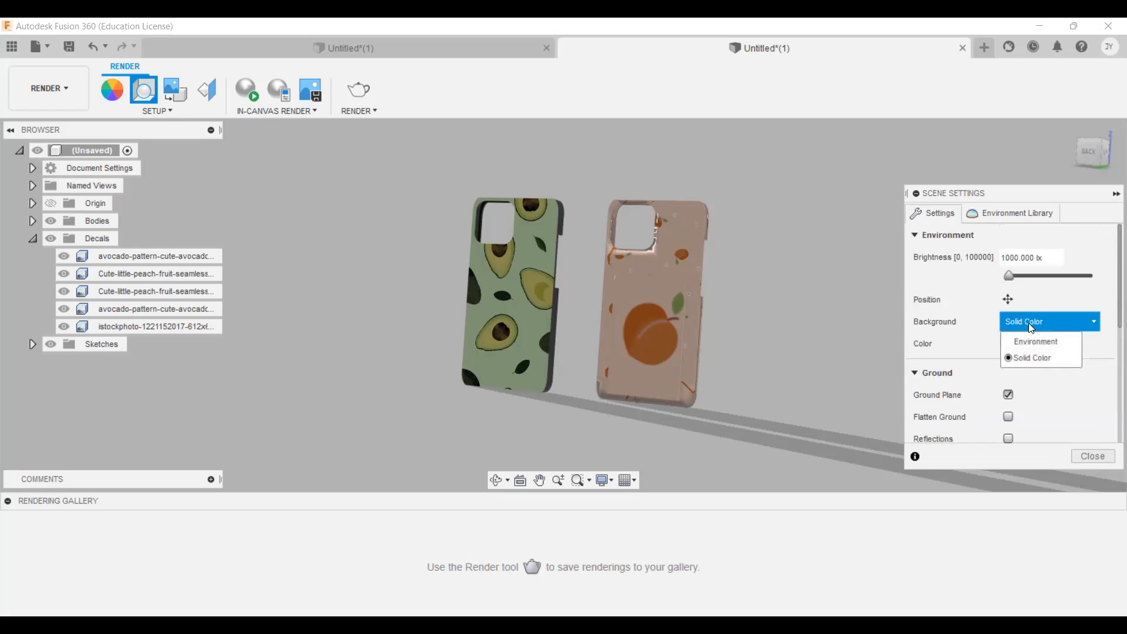
pyautogui.click(1055, 343)
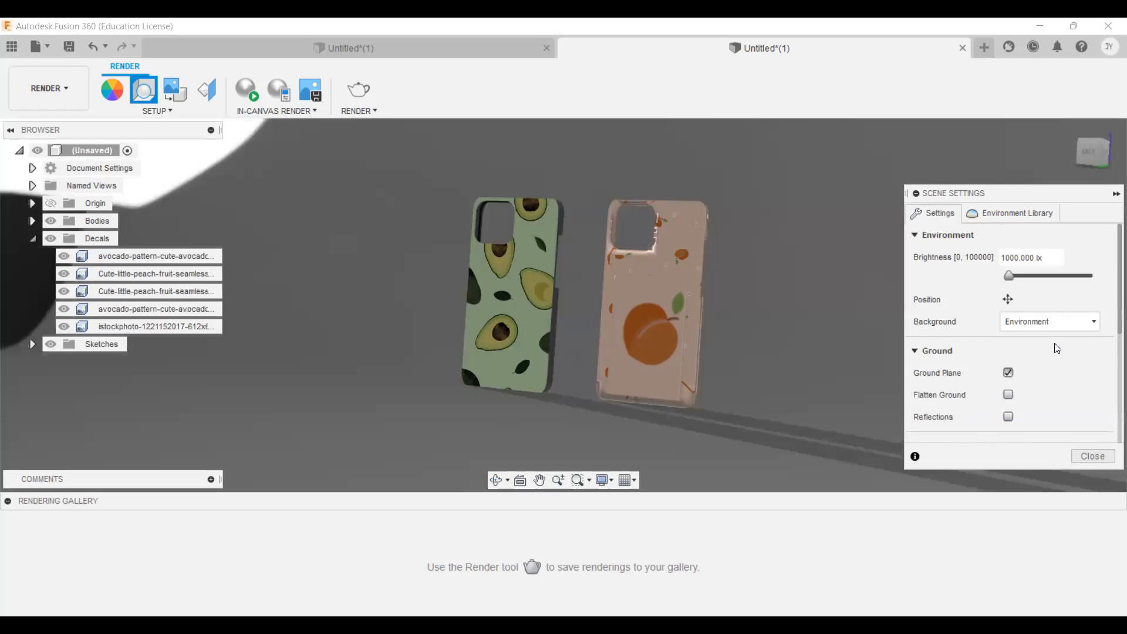
pyautogui.moveTo(1070, 129); pyautogui.dragTo(1087, 143)
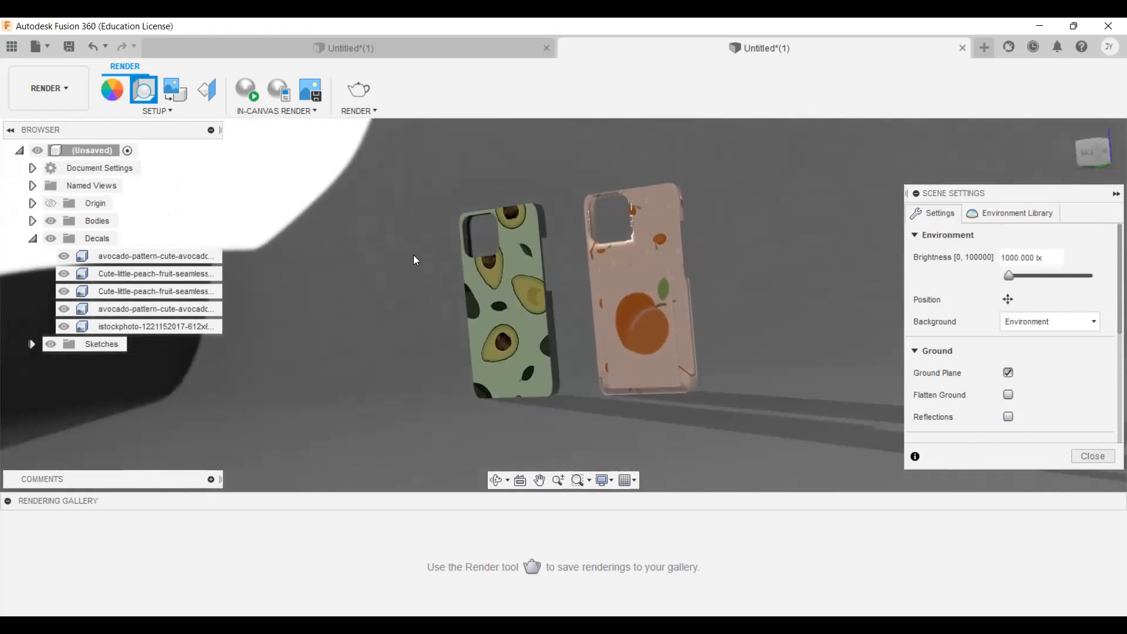
pyautogui.moveTo(1084, 168); pyautogui.dragTo(1078, 173)
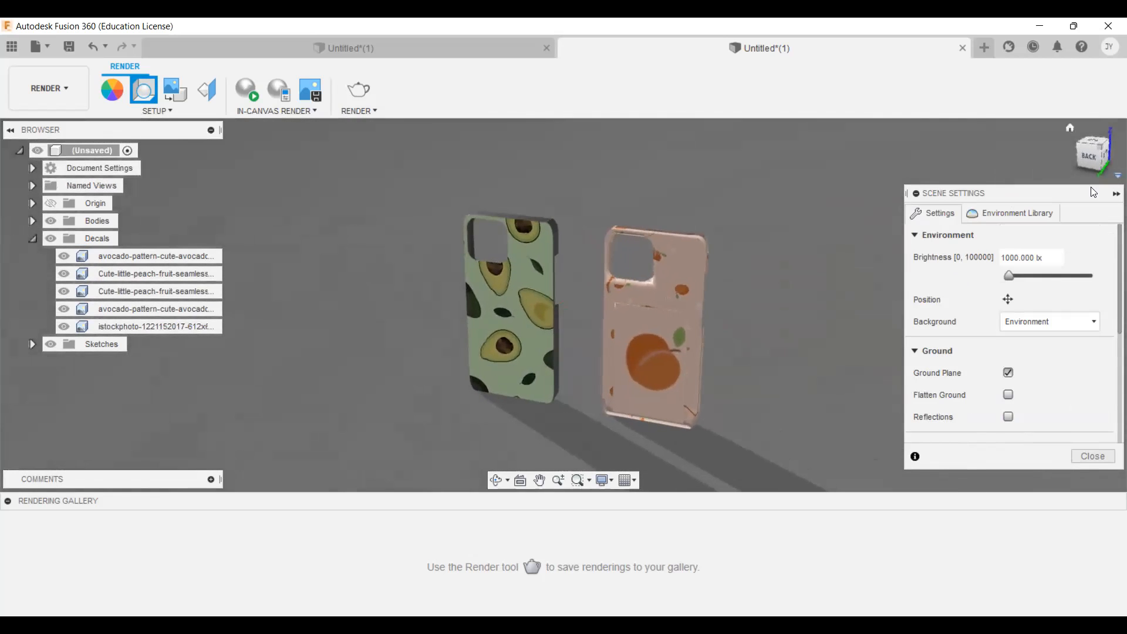
# Apply the Plaza environment from the Fusion 360 environment library and view the cases from a low angle against it.
pyautogui.click(1004, 223)
pyautogui.scroll(-2, 1000, 341)
pyautogui.scroll(2, 995, 342)
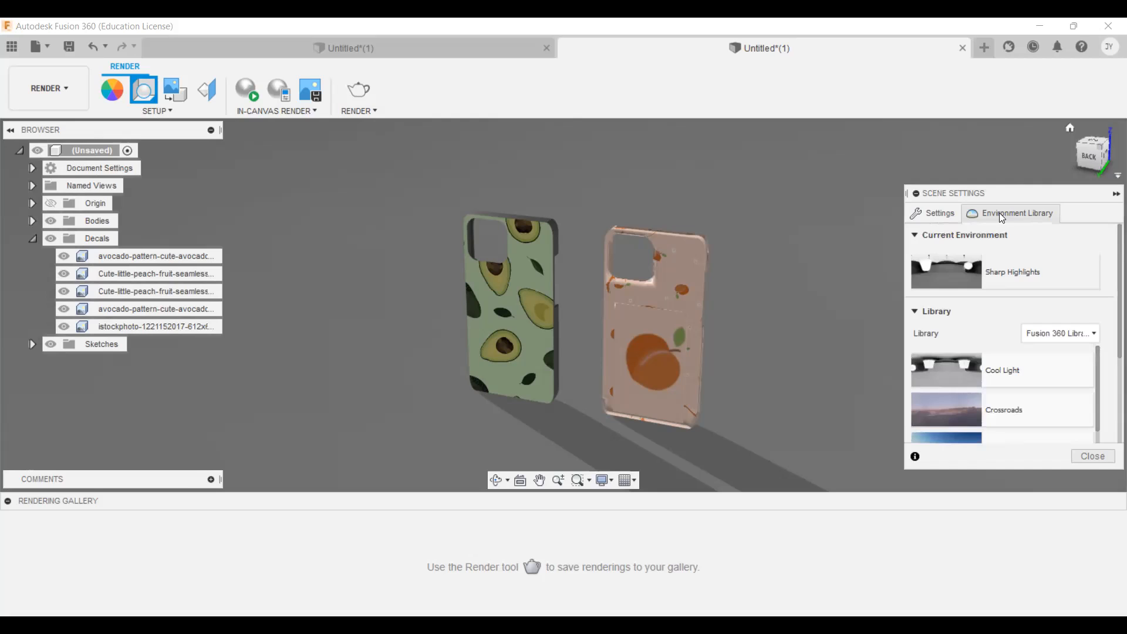
pyautogui.scroll(-2, 975, 399)
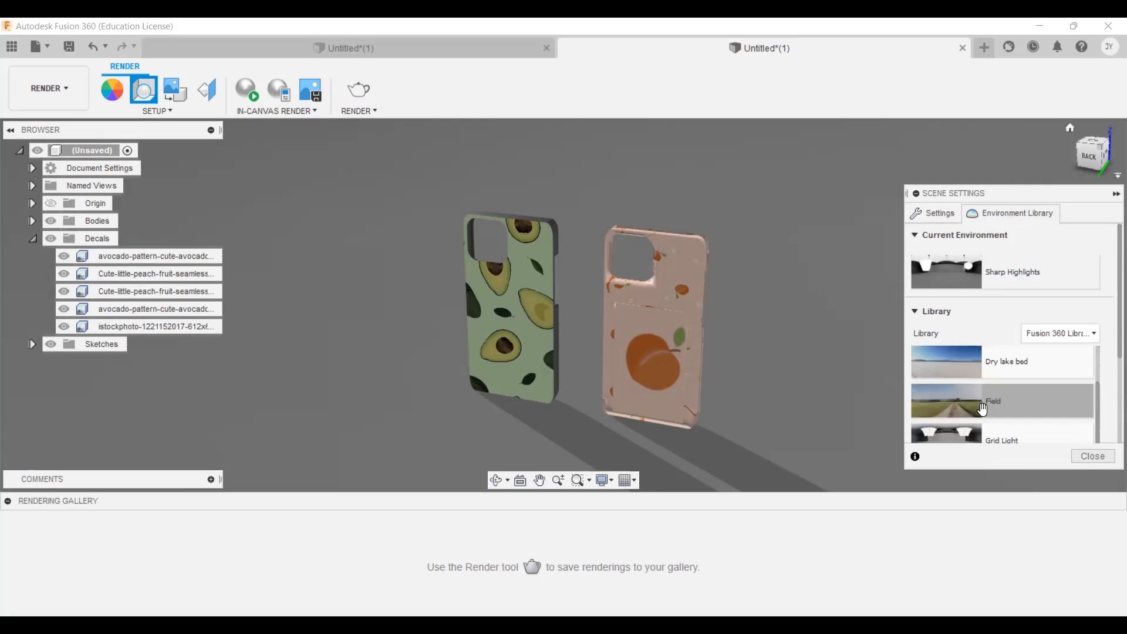
pyautogui.scroll(2, 966, 413)
pyautogui.scroll(-1, 968, 402)
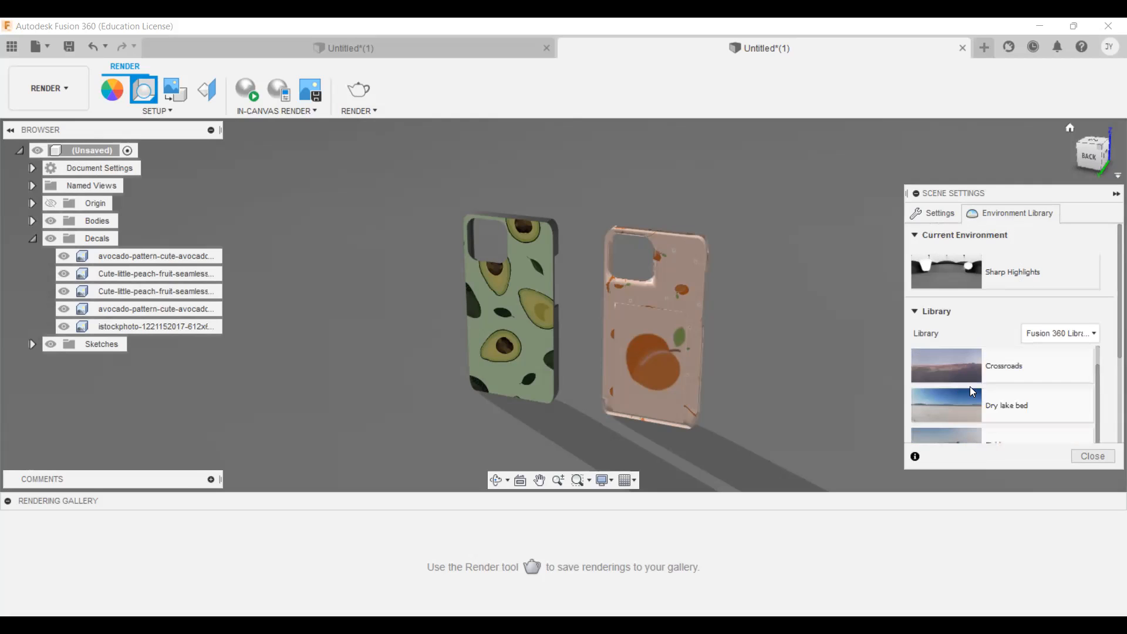
pyautogui.scroll(-1, 967, 407)
pyautogui.scroll(2, 962, 402)
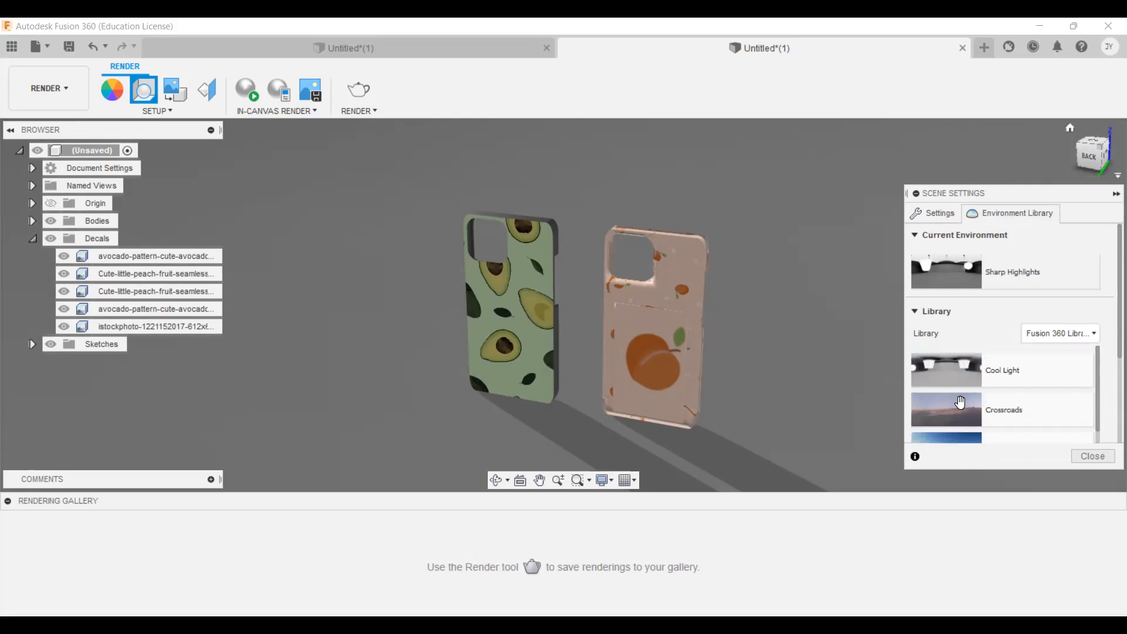
pyautogui.scroll(-1, 960, 400)
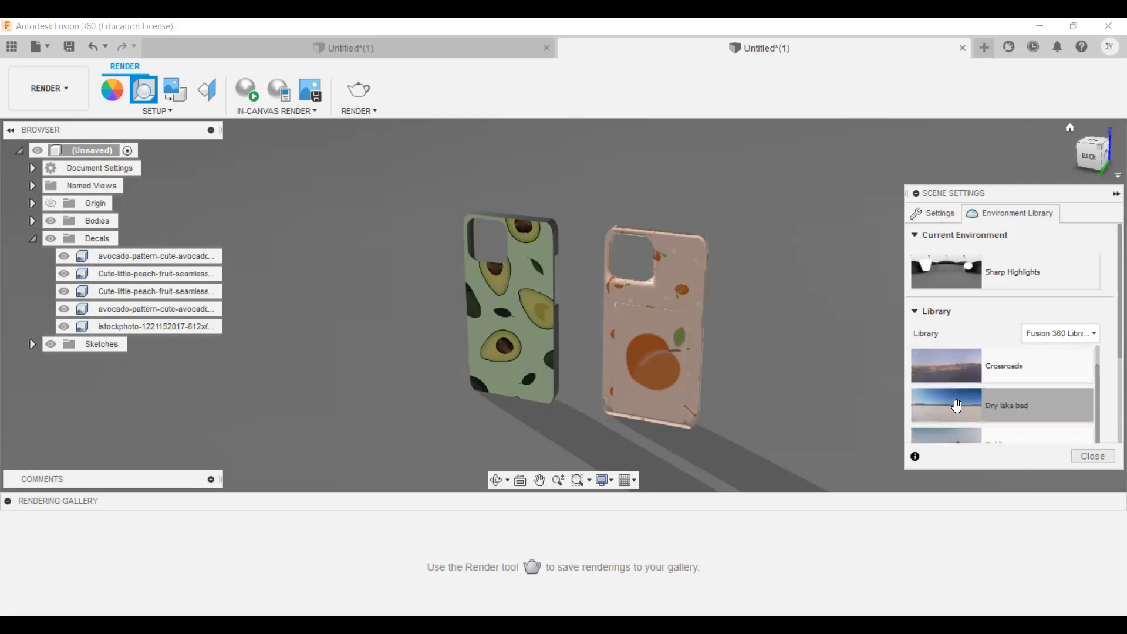
pyautogui.scroll(-3, 957, 405)
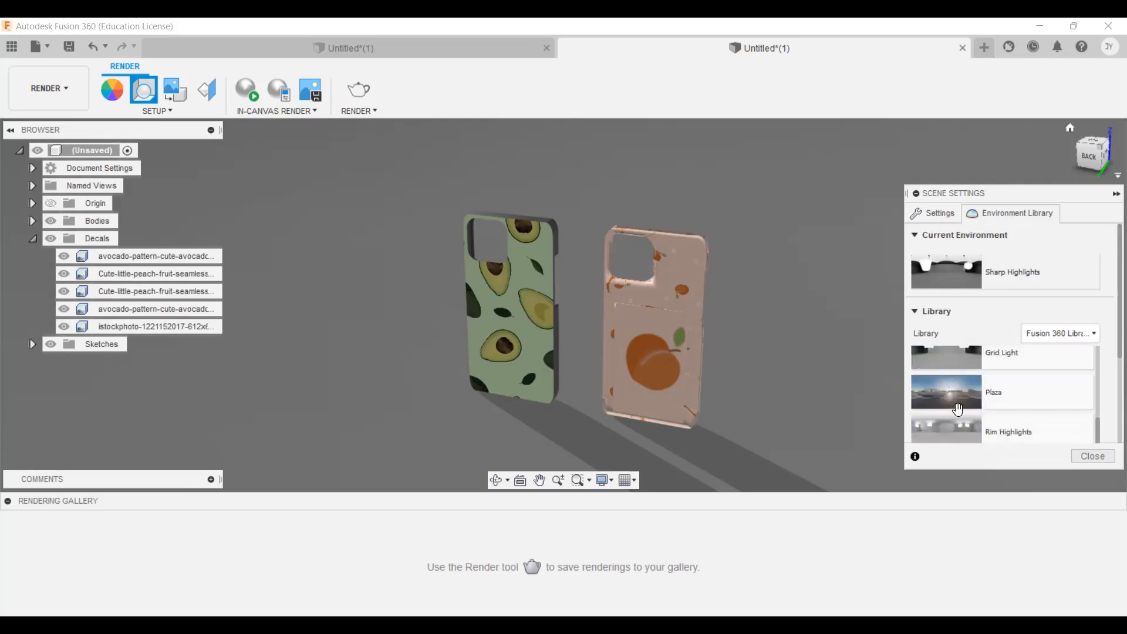
pyautogui.scroll(-2, 961, 403)
pyautogui.scroll(2, 961, 403)
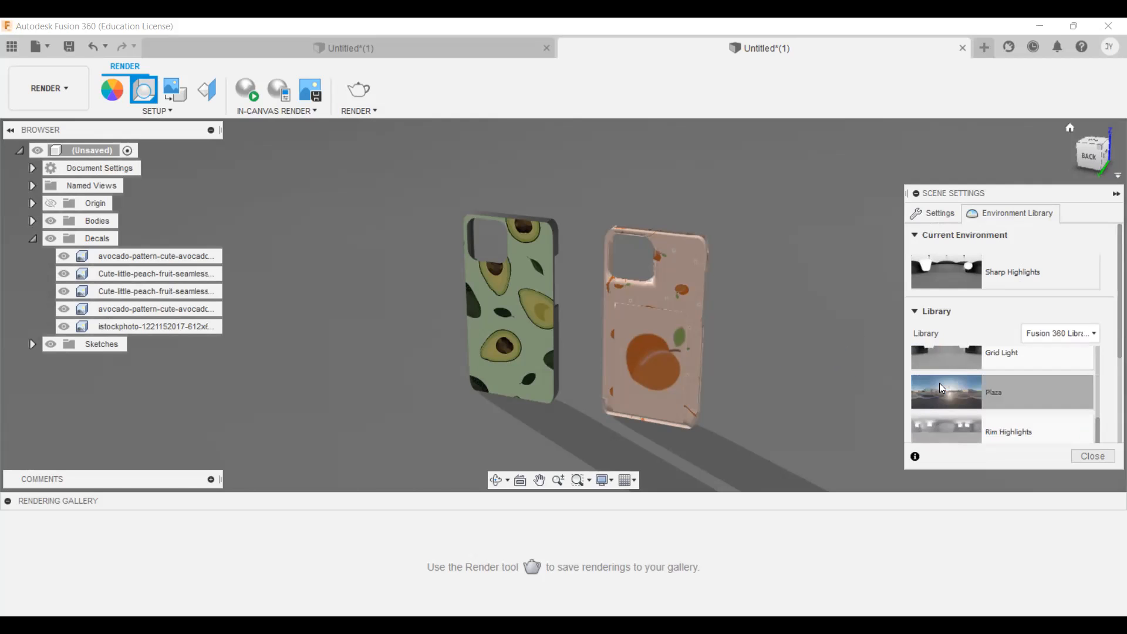
pyautogui.doubleClick(942, 387)
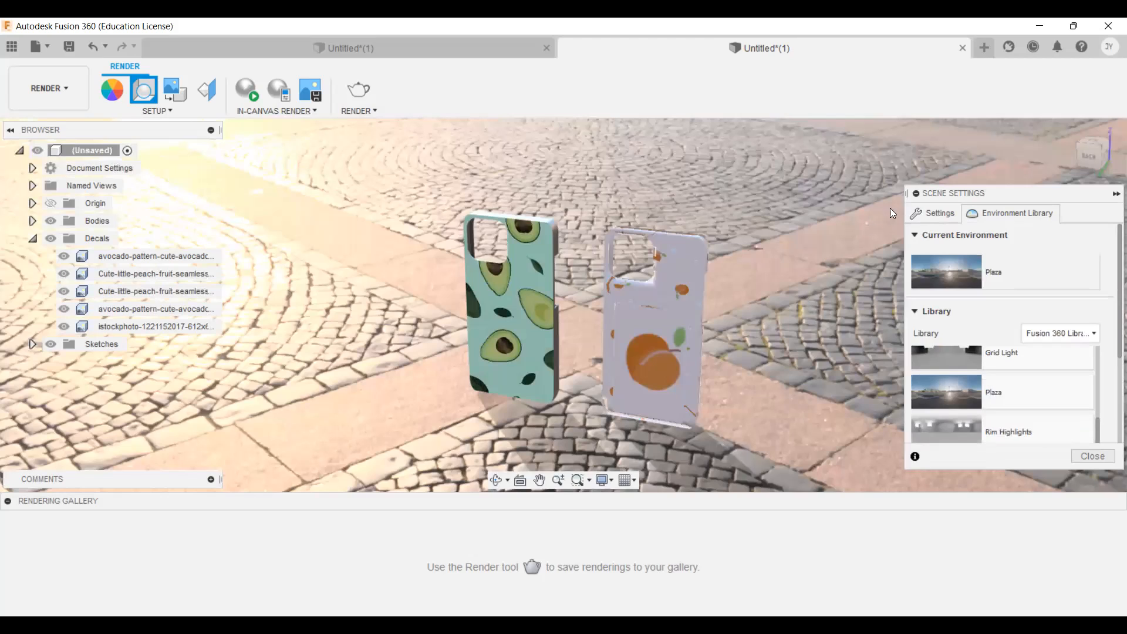
pyautogui.moveTo(1091, 155)
pyautogui.mouseDown()
pyautogui.moveTo(1092, 124)
pyautogui.moveTo(1107, 150)
pyautogui.moveTo(1103, 121)
pyautogui.moveTo(1082, 126)
pyautogui.moveTo(1102, 142)
pyautogui.moveTo(1094, 127)
pyautogui.mouseUp()
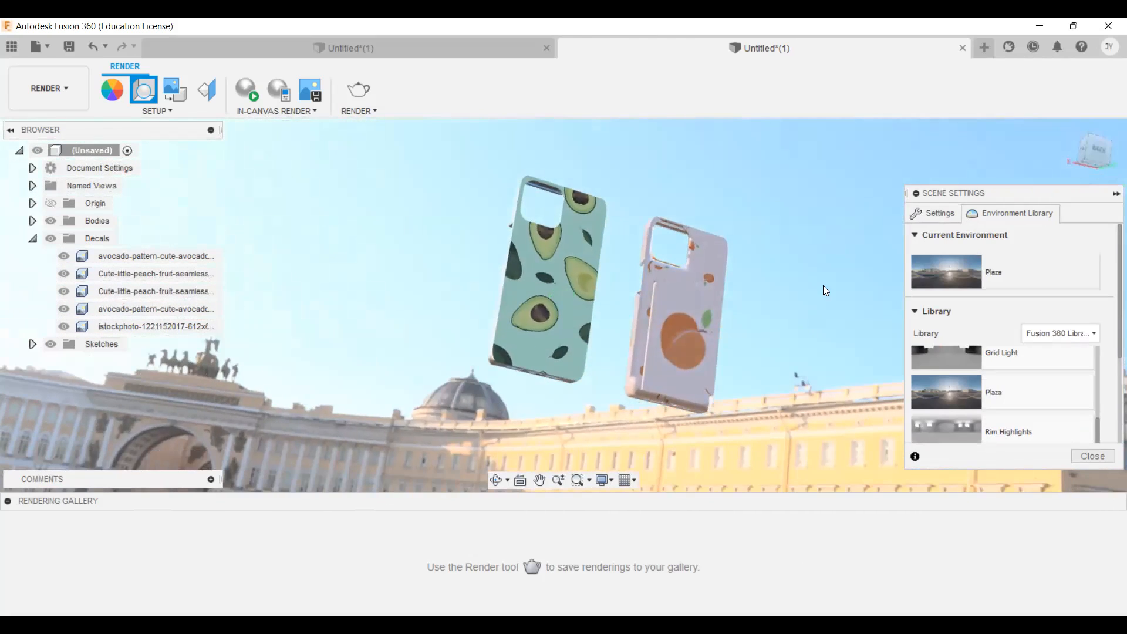
# Replace the current scene environment with Snow Field from the environment library.
pyautogui.scroll(3, 935, 401)
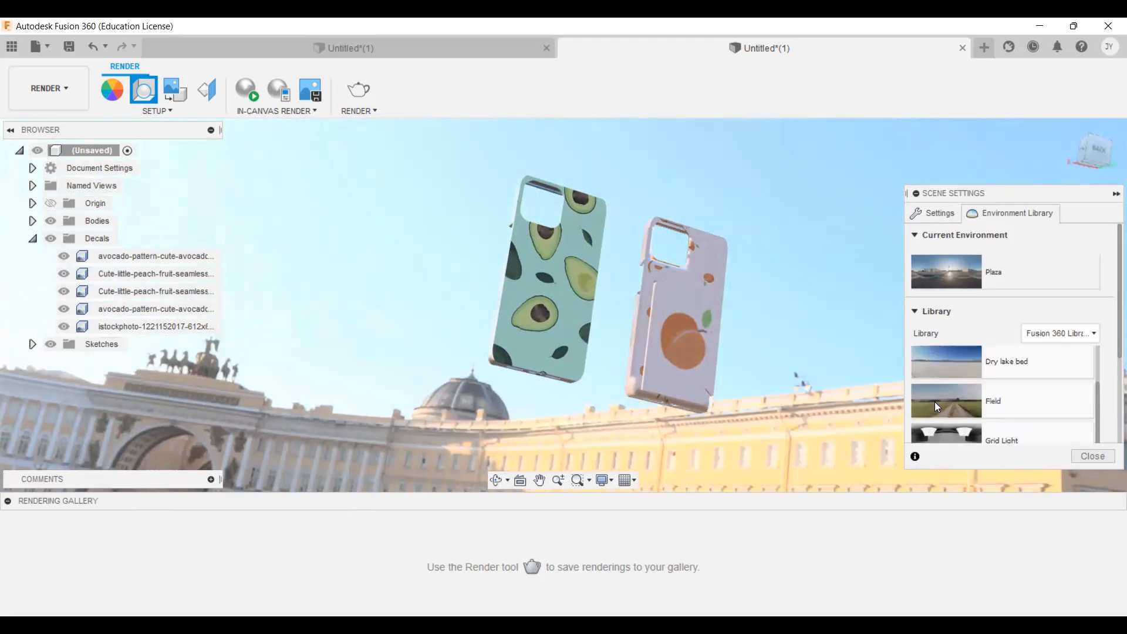
pyautogui.scroll(-2, 934, 401)
pyautogui.scroll(4, 934, 402)
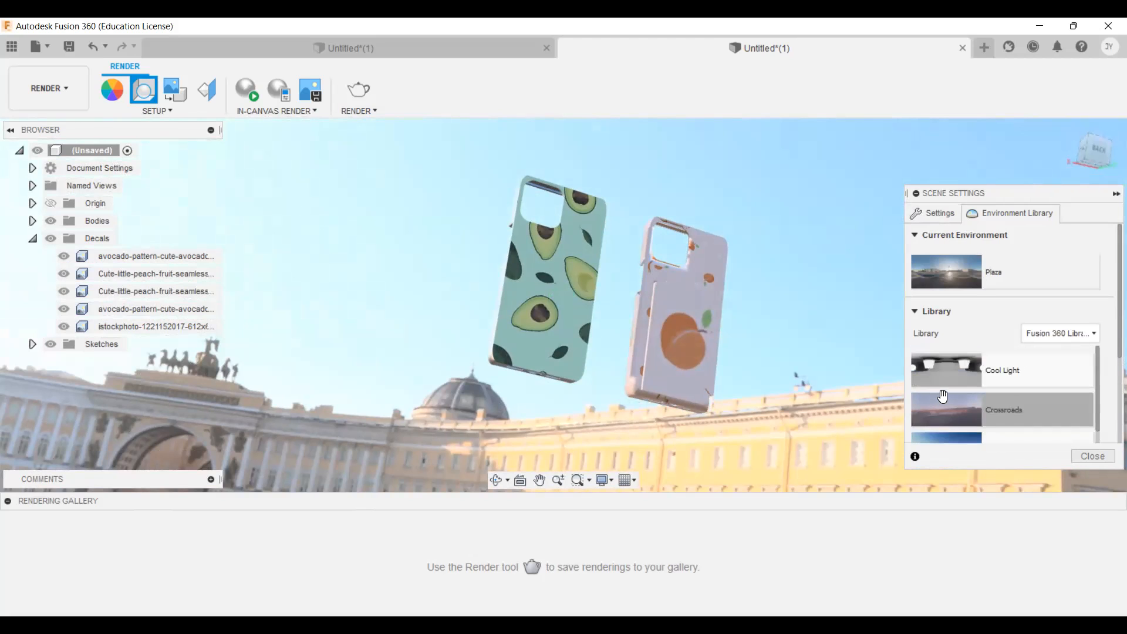
pyautogui.scroll(-1, 942, 397)
pyautogui.scroll(-6, 942, 397)
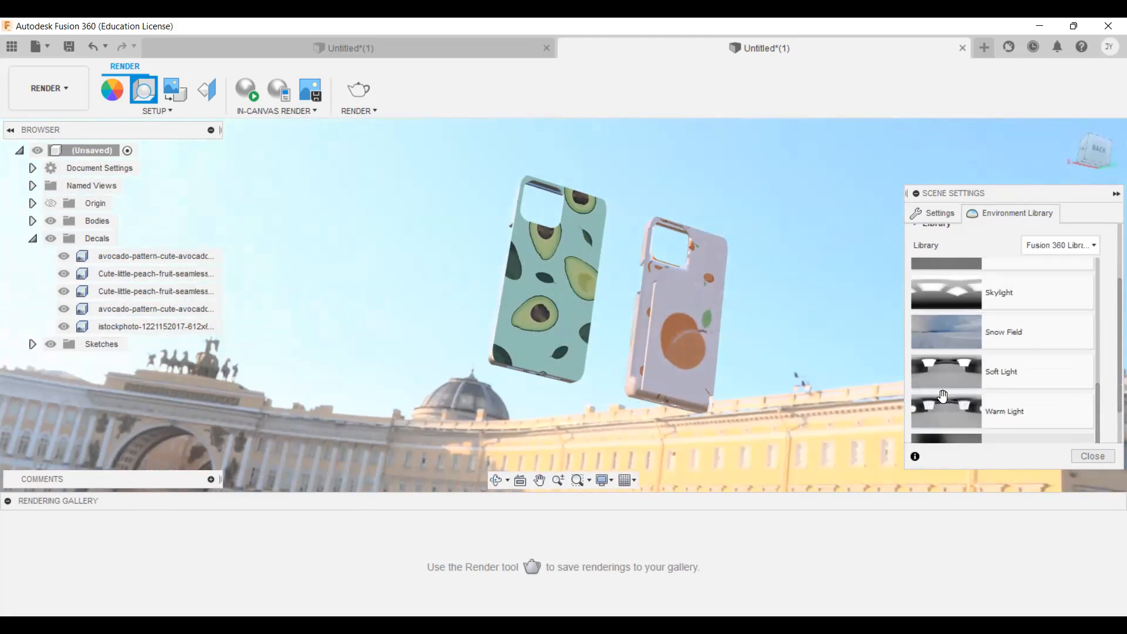
pyautogui.moveTo(955, 334); pyautogui.dragTo(782, 421)
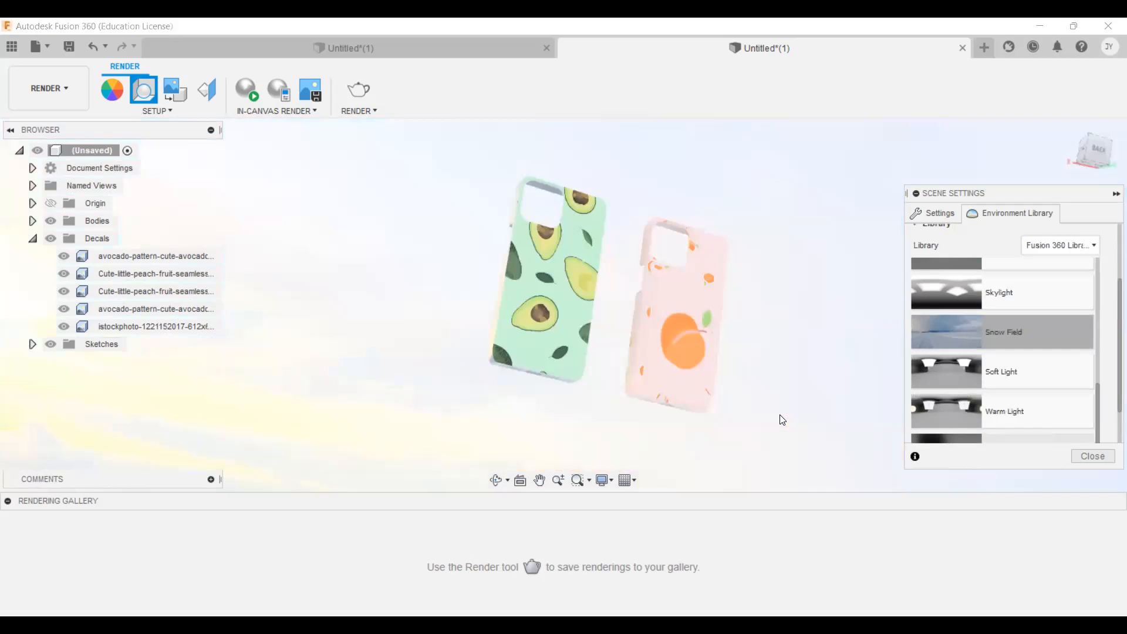
# Frame the backs of both cases standing small on the snow, with their shadows and the horizon in view.
pyautogui.moveTo(1102, 167)
pyautogui.mouseDown()
pyautogui.moveTo(1018, 147)
pyautogui.moveTo(931, 154)
pyautogui.mouseUp()
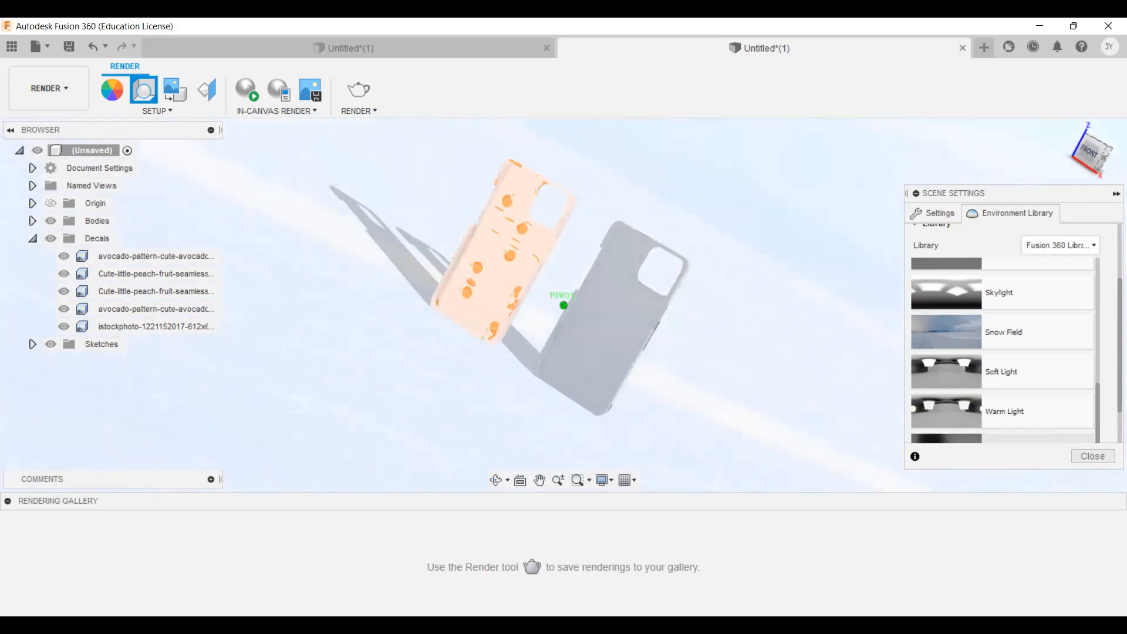
pyautogui.click(1098, 158)
pyautogui.moveTo(1098, 158)
pyautogui.mouseDown()
pyautogui.moveTo(1122, 168)
pyautogui.moveTo(1084, 163)
pyautogui.moveTo(1109, 160)
pyautogui.mouseUp()
pyautogui.click(1084, 154)
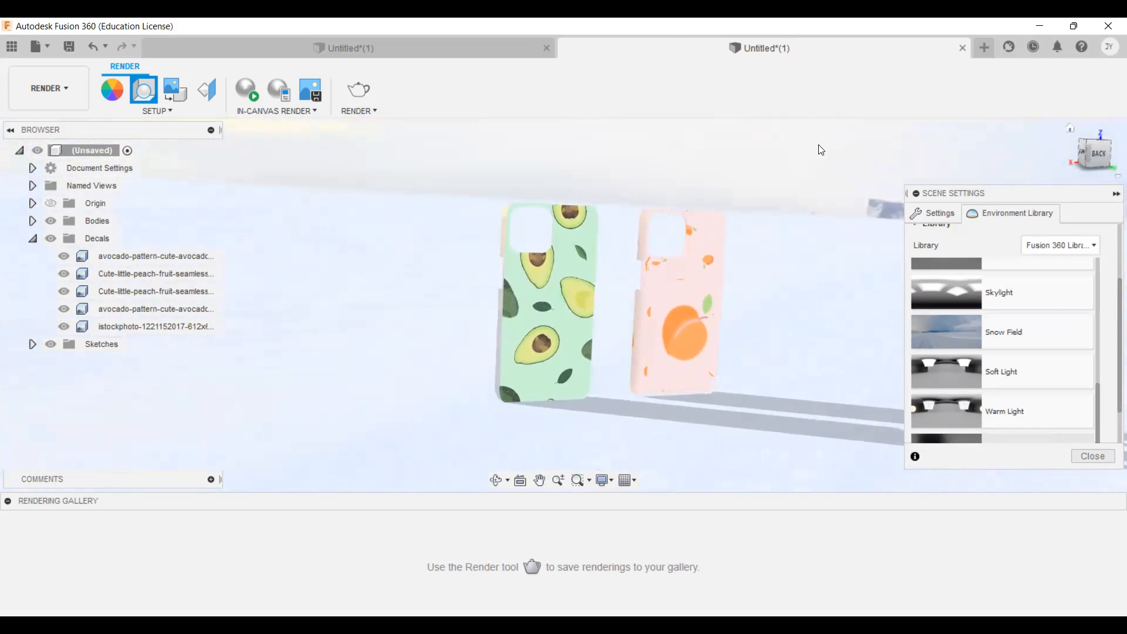
pyautogui.scroll(-3, 311, 369)
pyautogui.moveTo(1080, 146); pyautogui.dragTo(1104, 154)
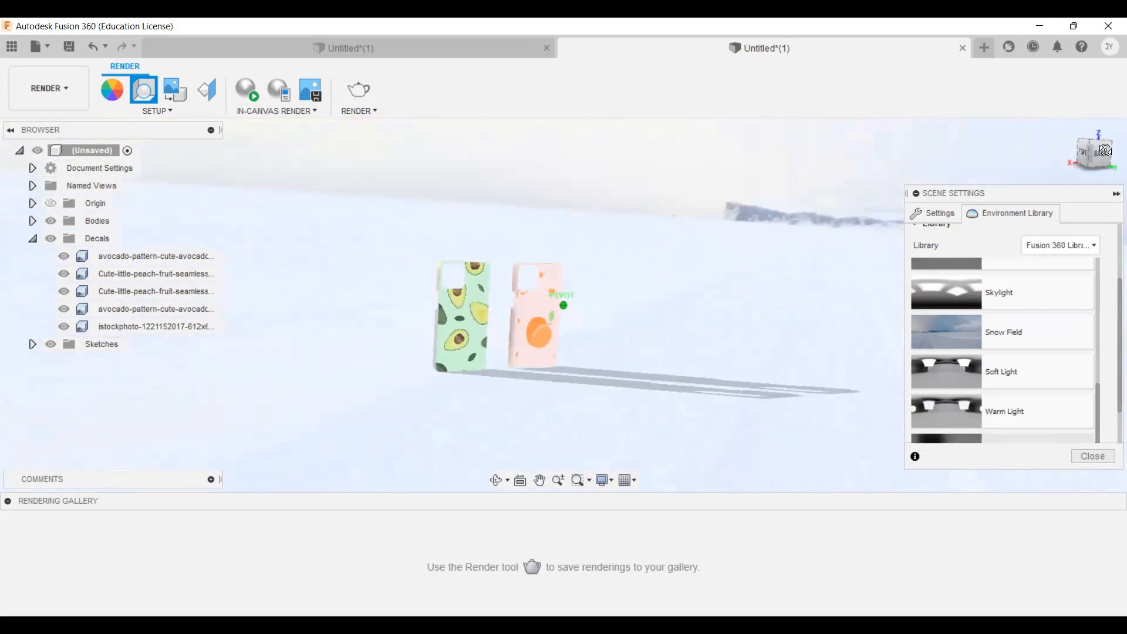
pyautogui.scroll(-1, 338, 389)
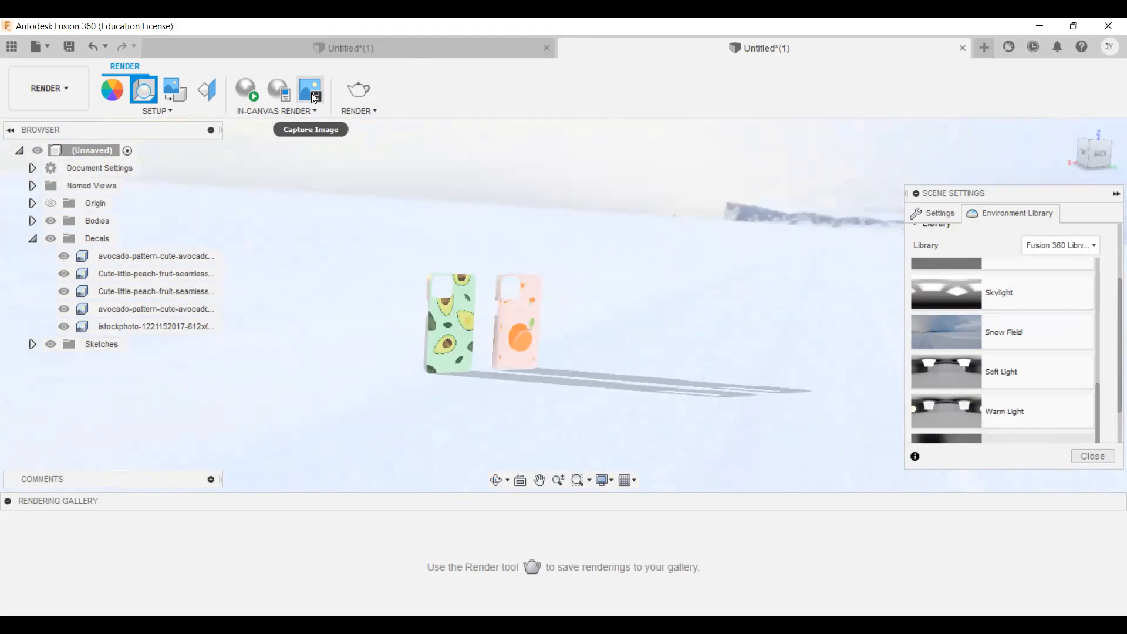
# Capture the canvas as a 1024 x 1024 (1:1) image and save it to the desktop as a PNG named cases.
pyautogui.click(318, 90)
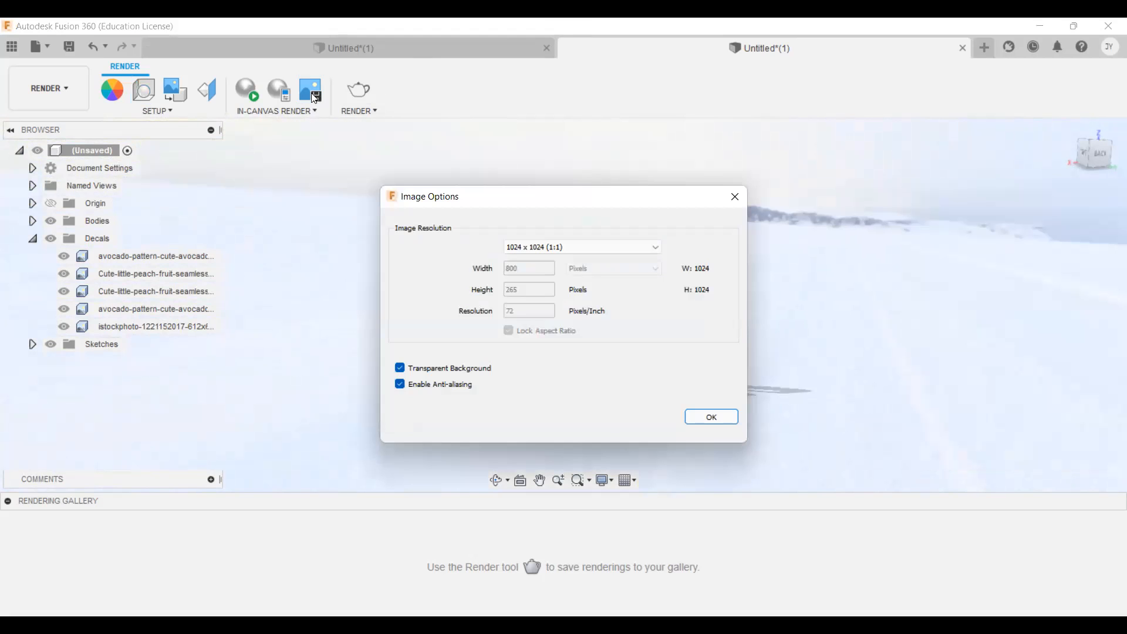
pyautogui.click(552, 247)
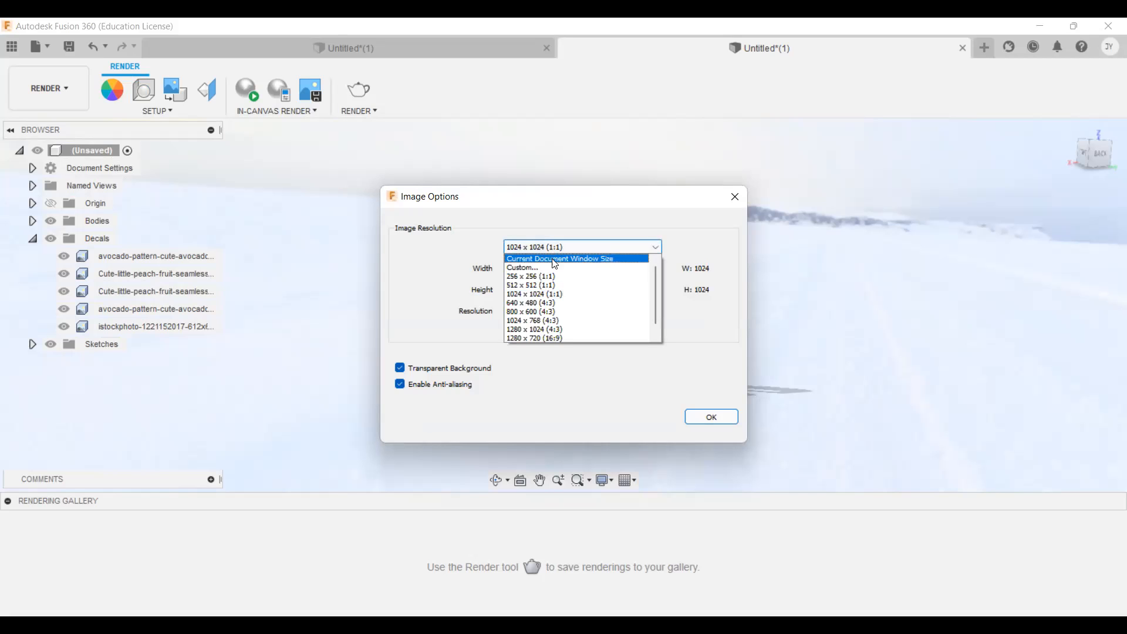
pyautogui.scroll(-1, 549, 312)
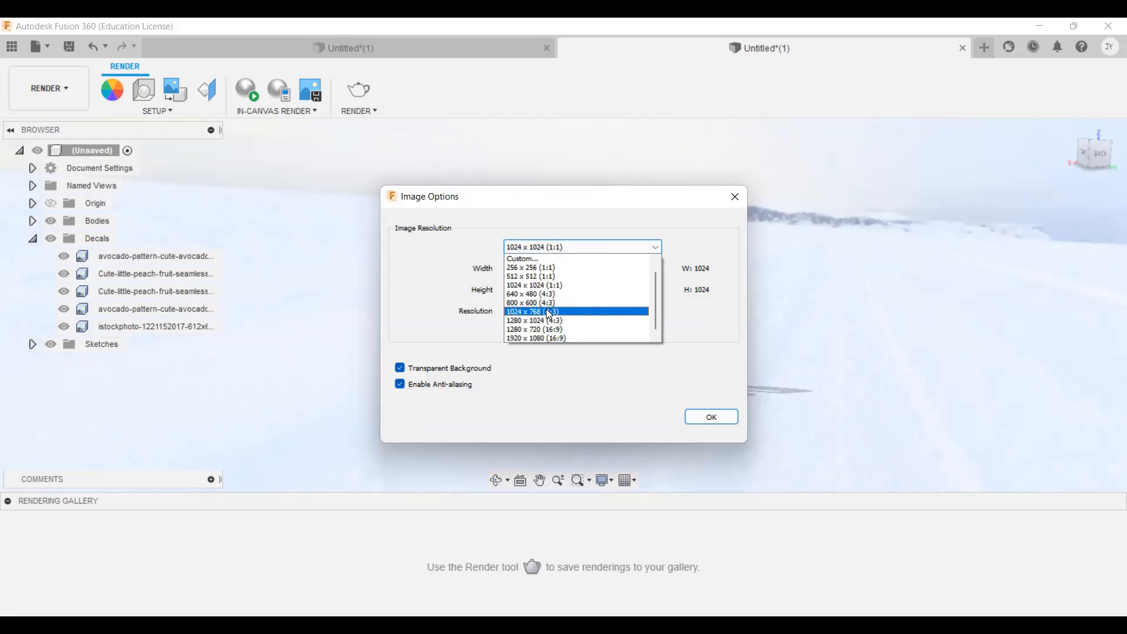
pyautogui.scroll(1, 552, 285)
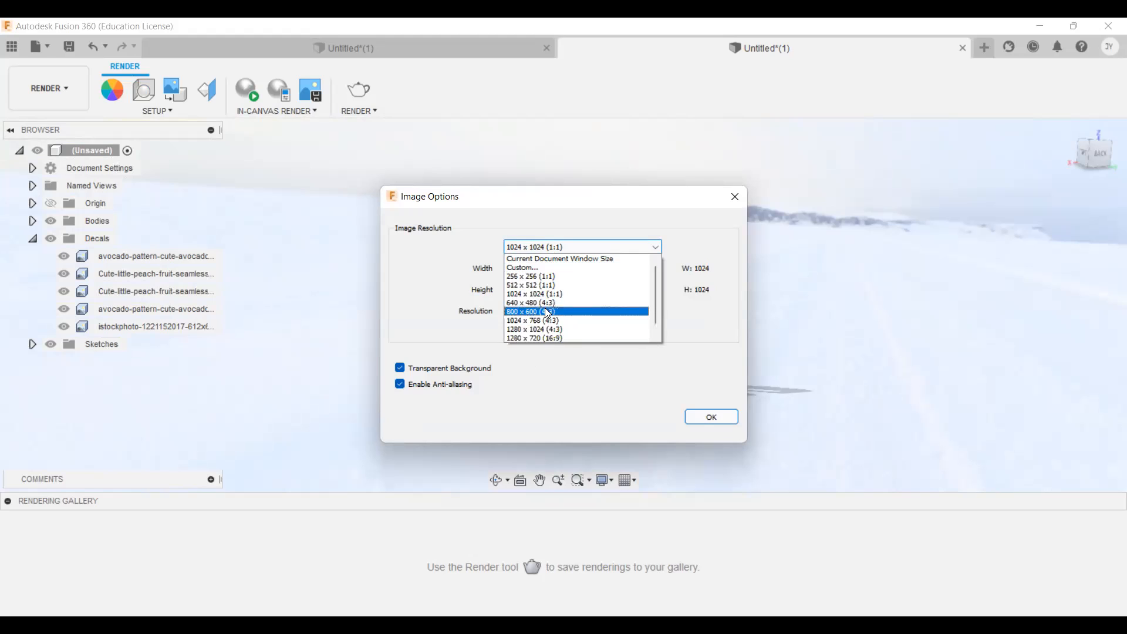
pyautogui.click(640, 245)
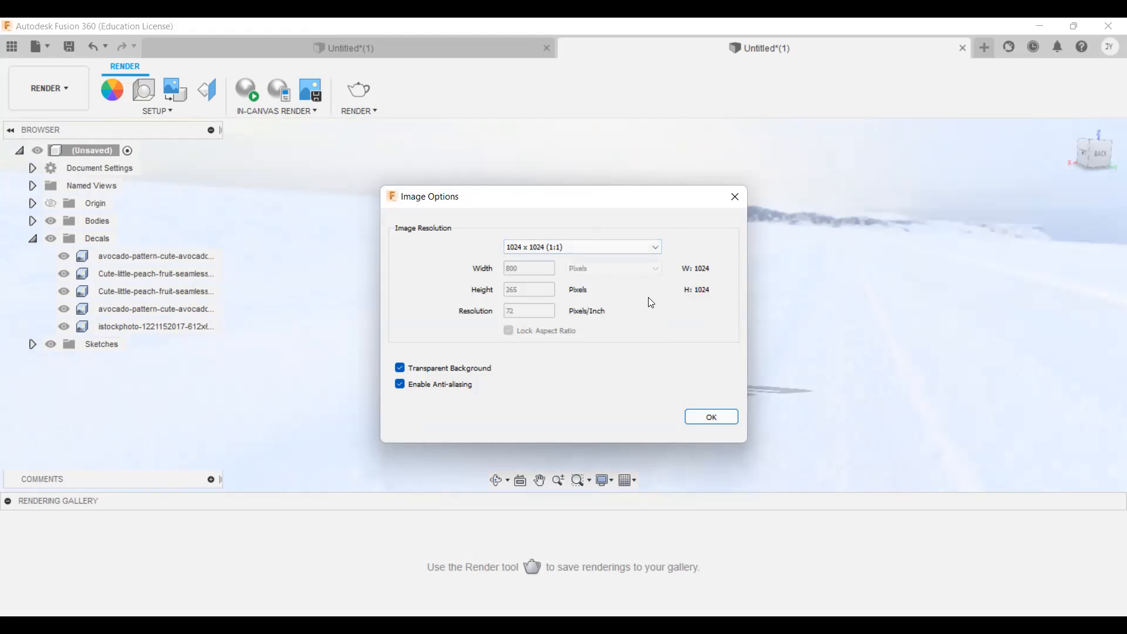
pyautogui.click(710, 415)
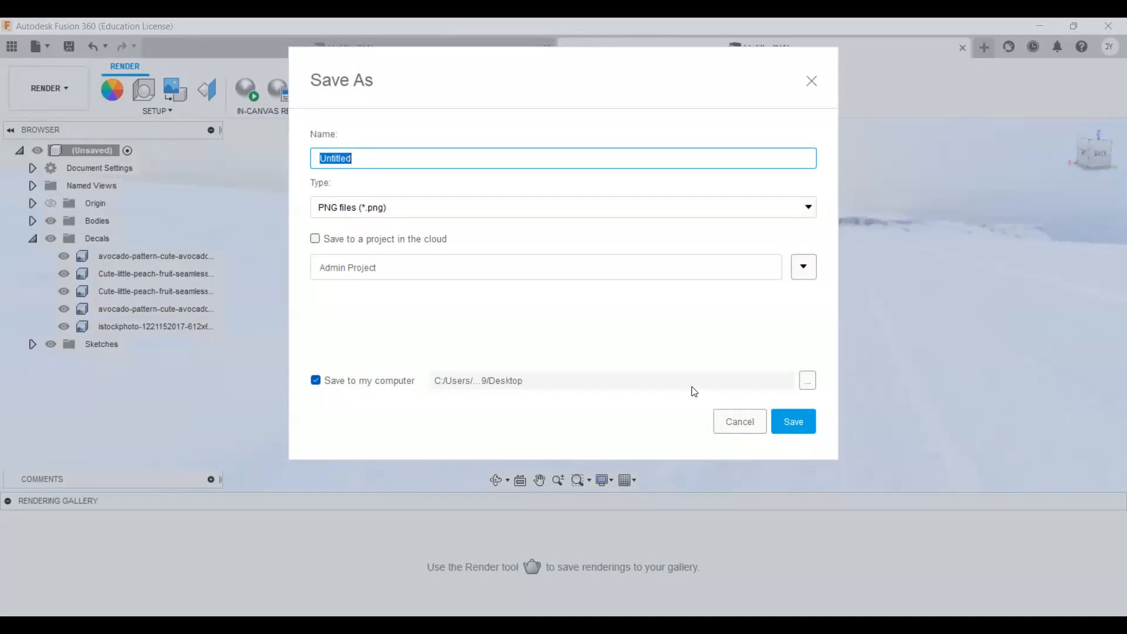
pyautogui.write('cases')
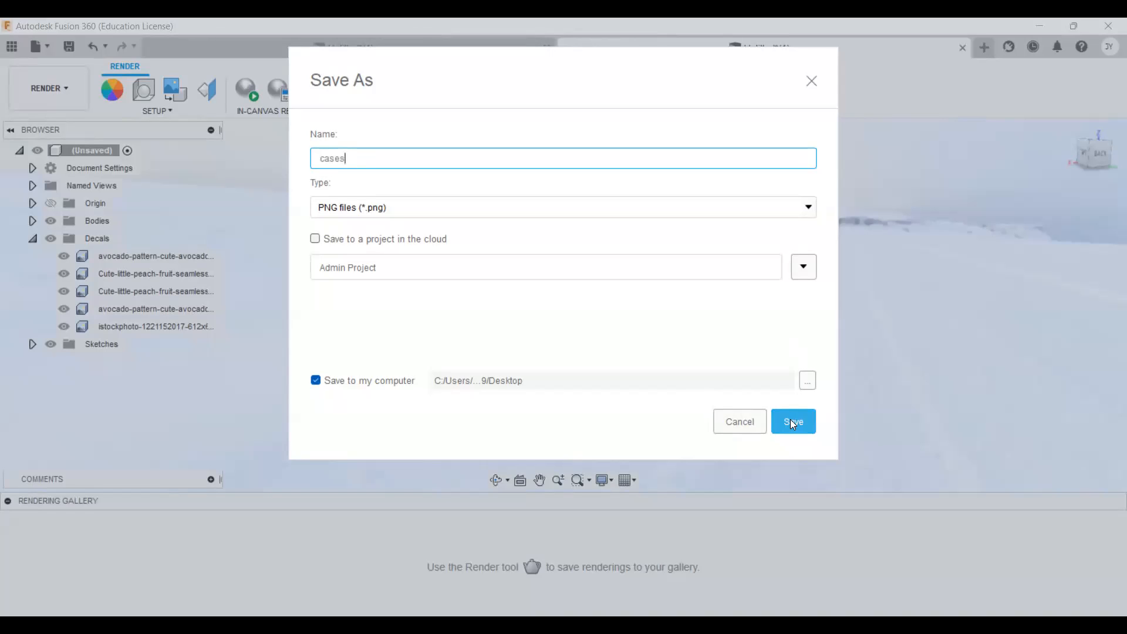
pyautogui.click(792, 422)
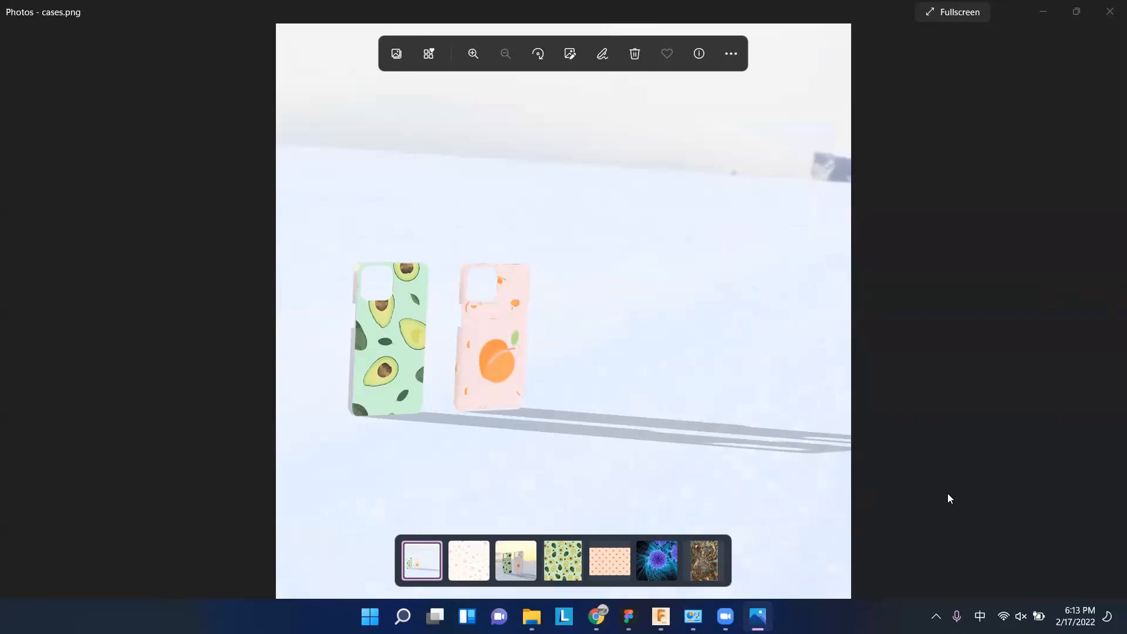
# Inspect both cases up close in the saved cases.png in Photos, and close the image.
pyautogui.scroll(4, 376, 335)
pyautogui.scroll(-5, 333, 284)
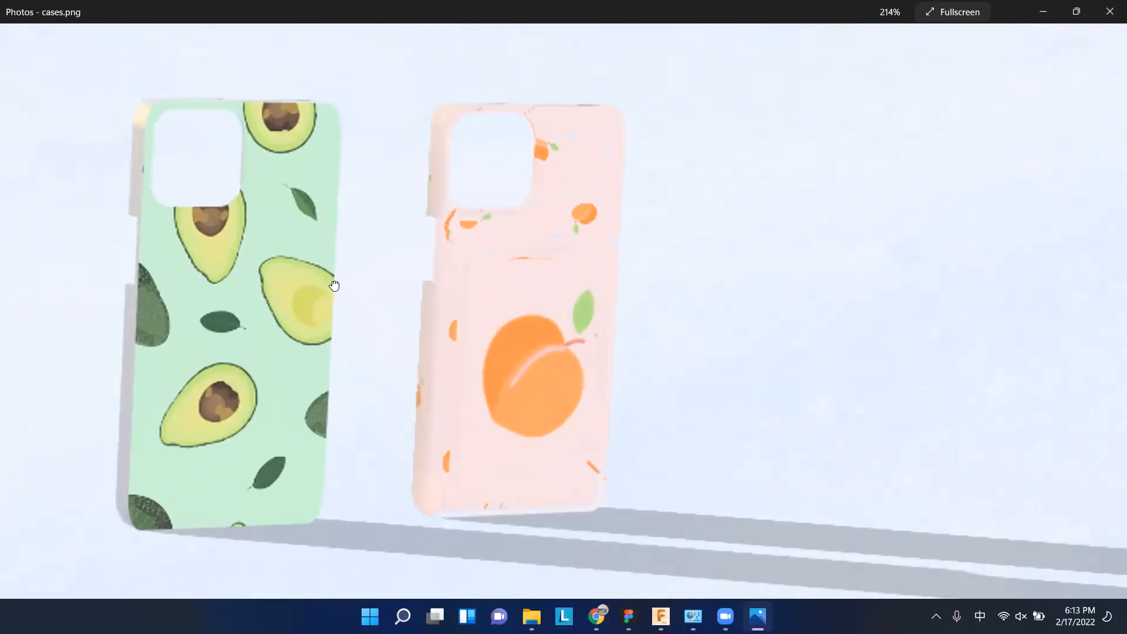
pyautogui.scroll(1, 282, 395)
pyautogui.scroll(-1, 326, 383)
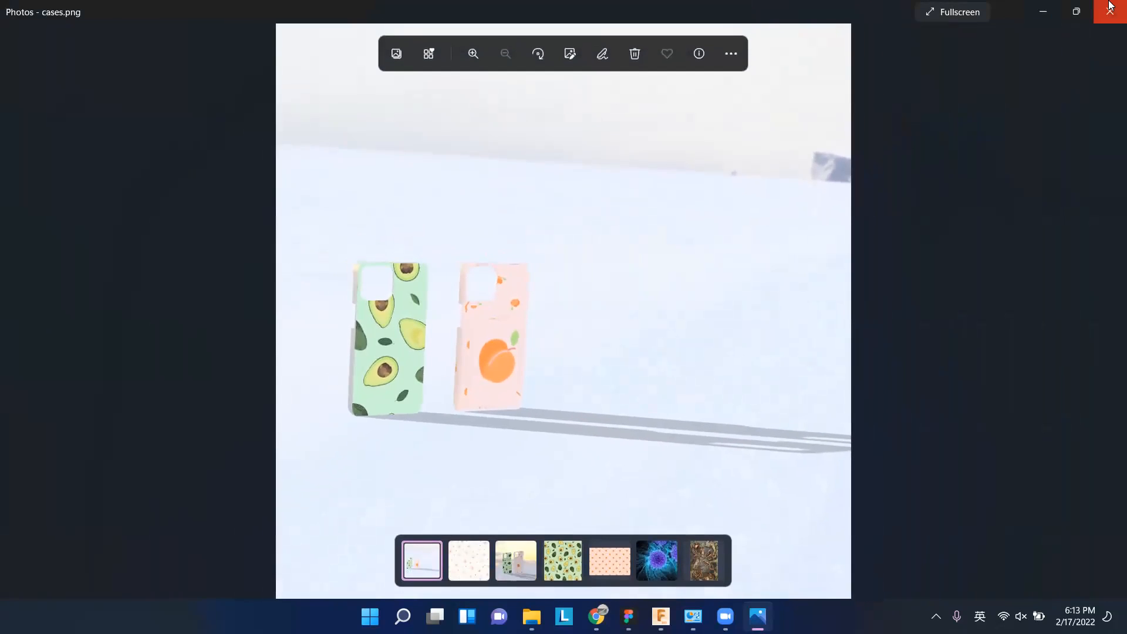
pyautogui.click(858, 599)
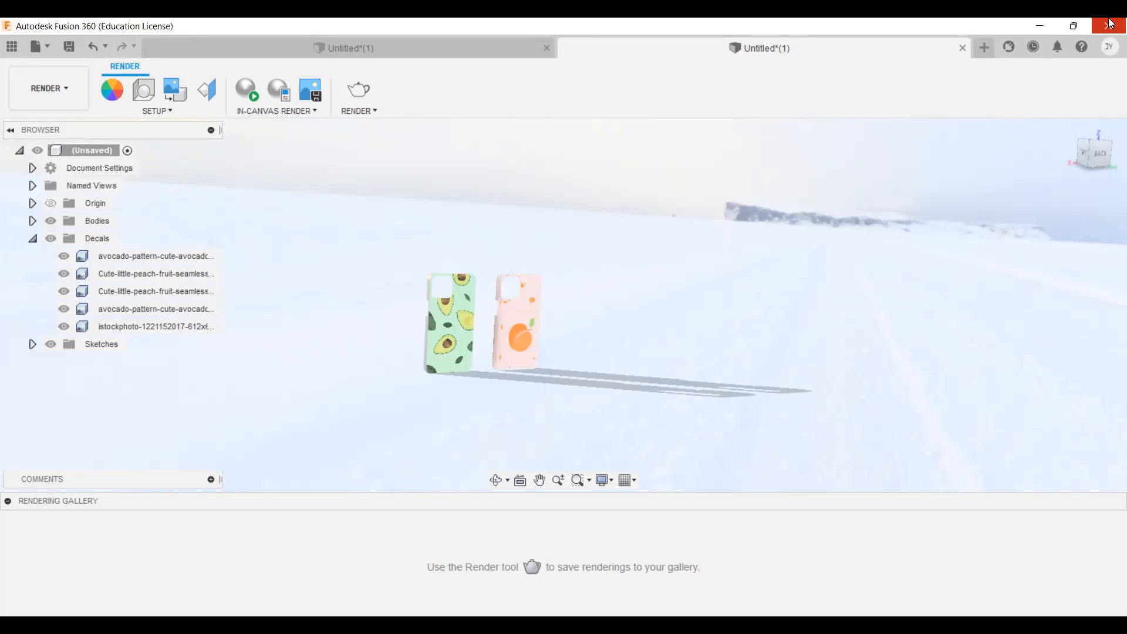
# Switch from Fusion 360 to the 3D Printing Workshop deck in Google Slides and present the Attendance slide full screen.
pyautogui.click(1110, 25)
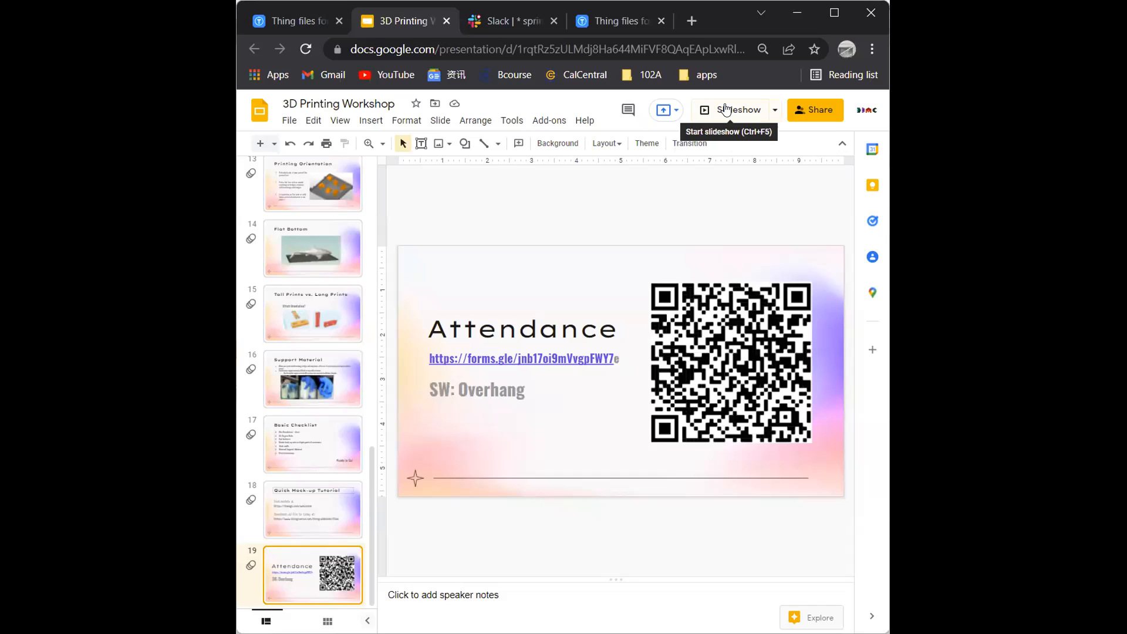
pyautogui.click(726, 109)
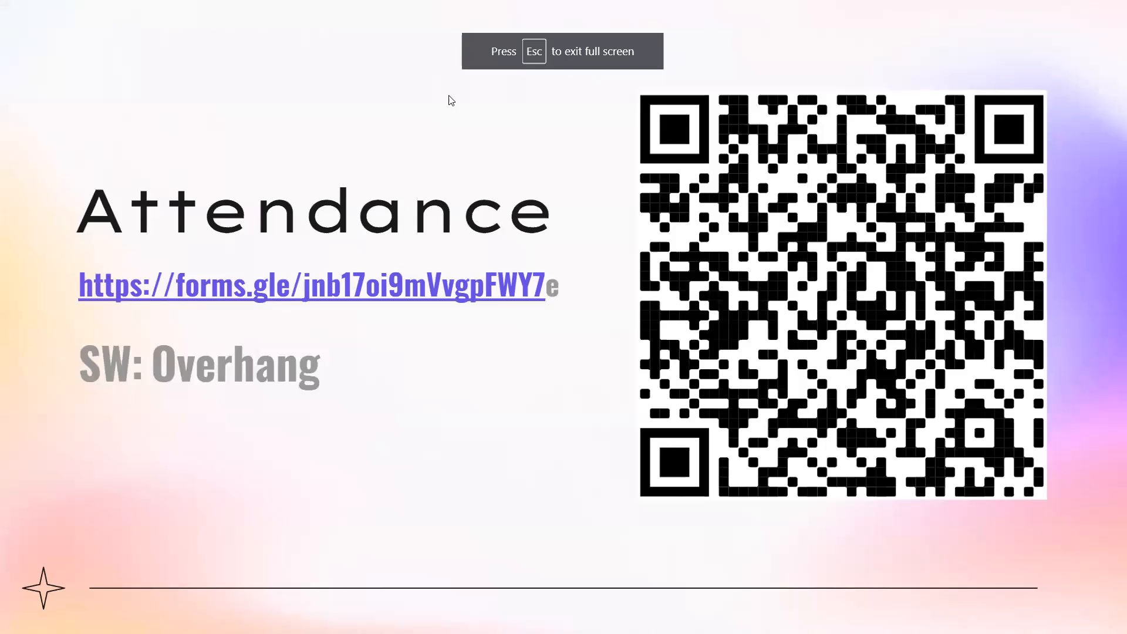